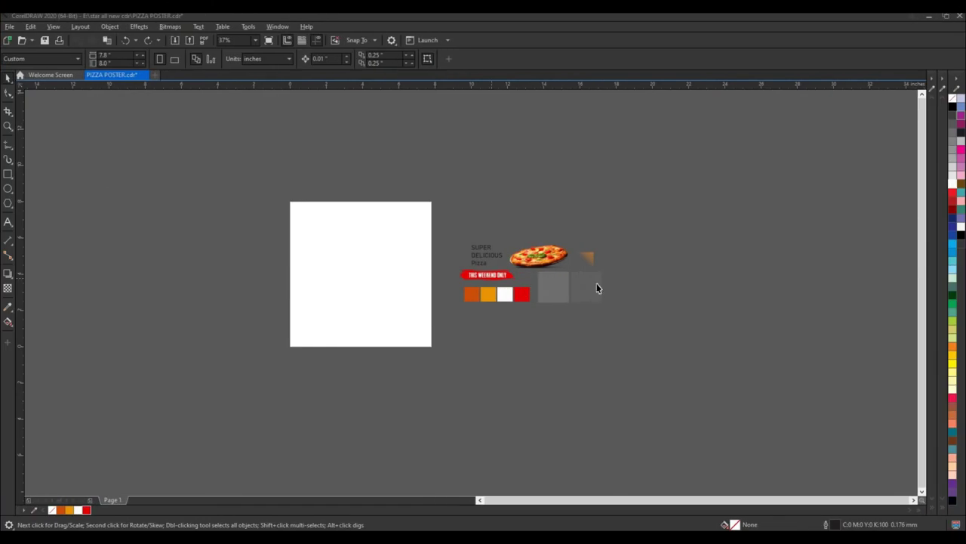
- Create a rectangle covering the whole page with the Rectangle tool
scroll(584, 217, up, 1)
scroll(580, 236, up, 1)
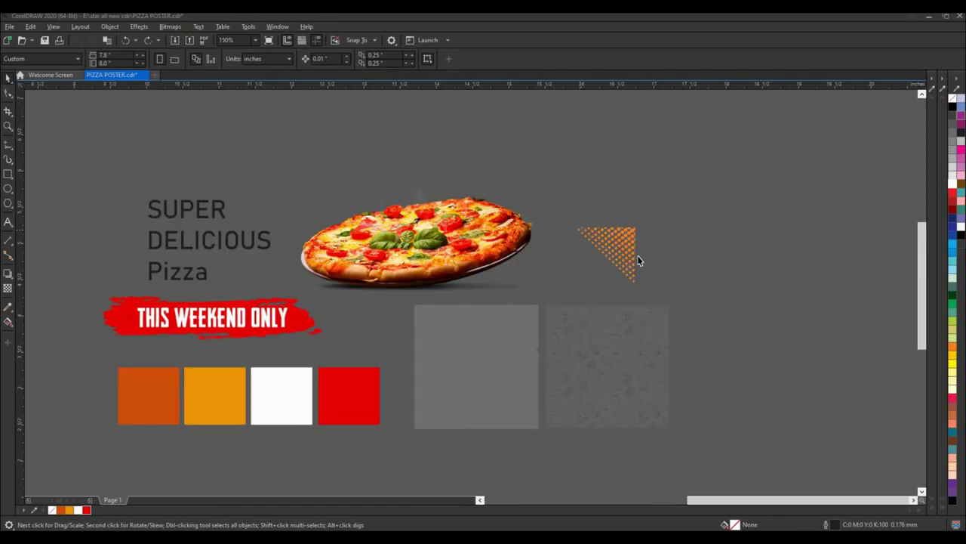
scroll(621, 261, down, 1)
scroll(617, 257, down, 1)
scroll(422, 219, up, 1)
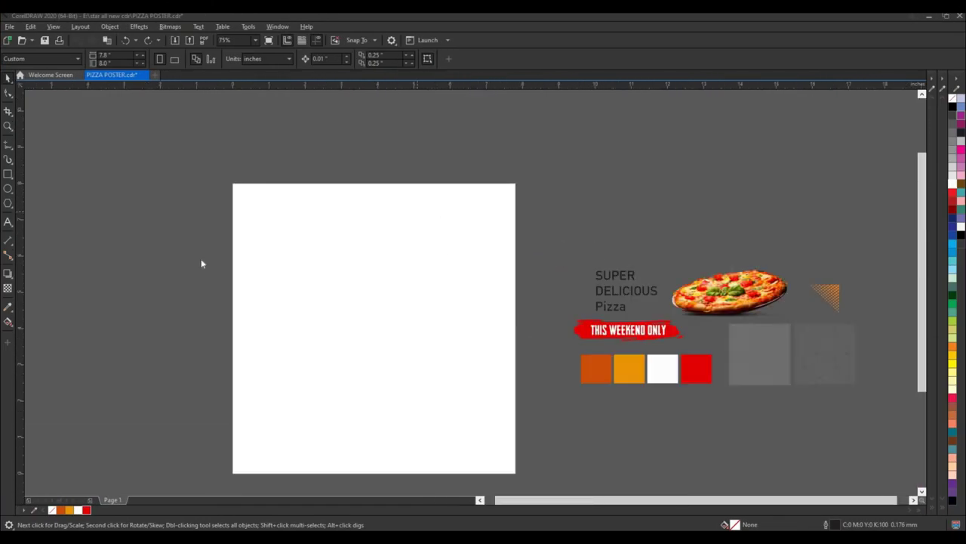
click(8, 175)
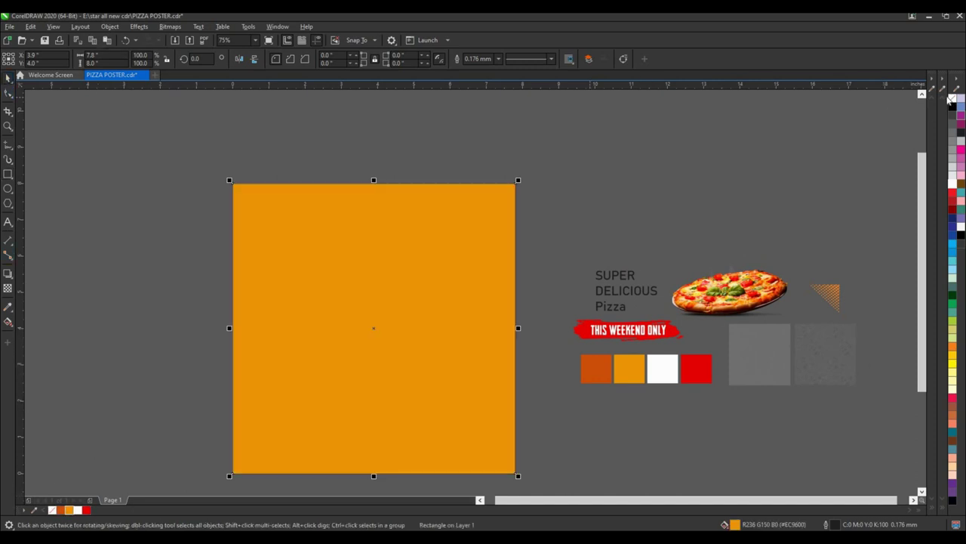
- Give the rectangle an elliptical fountain fill, orange centre to dark orange edge, slightly widened
click(9, 322)
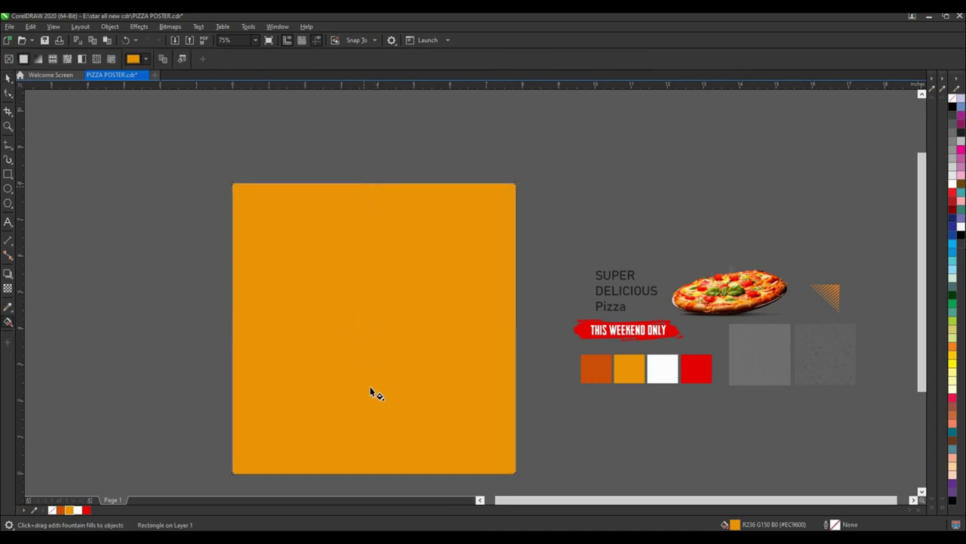
drag(370, 393, 375, 471)
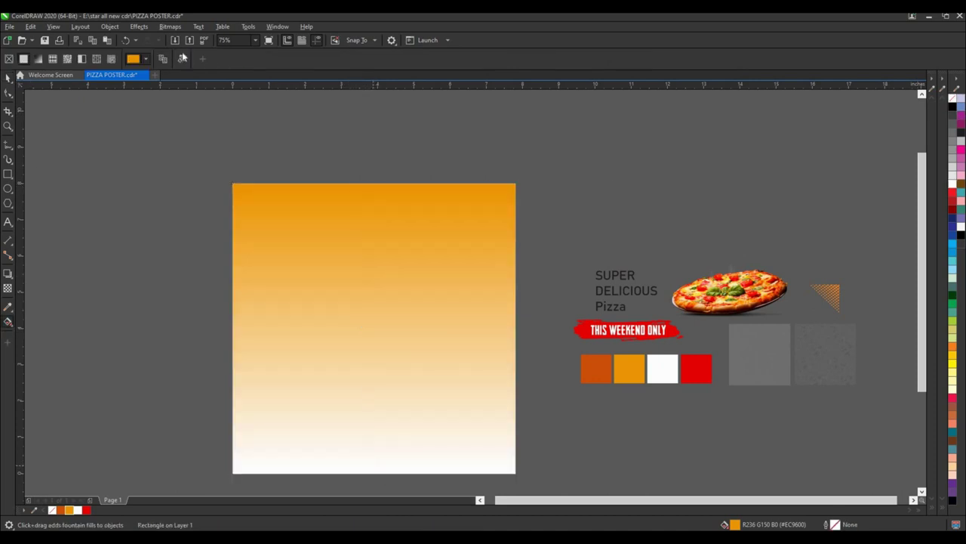
click(209, 58)
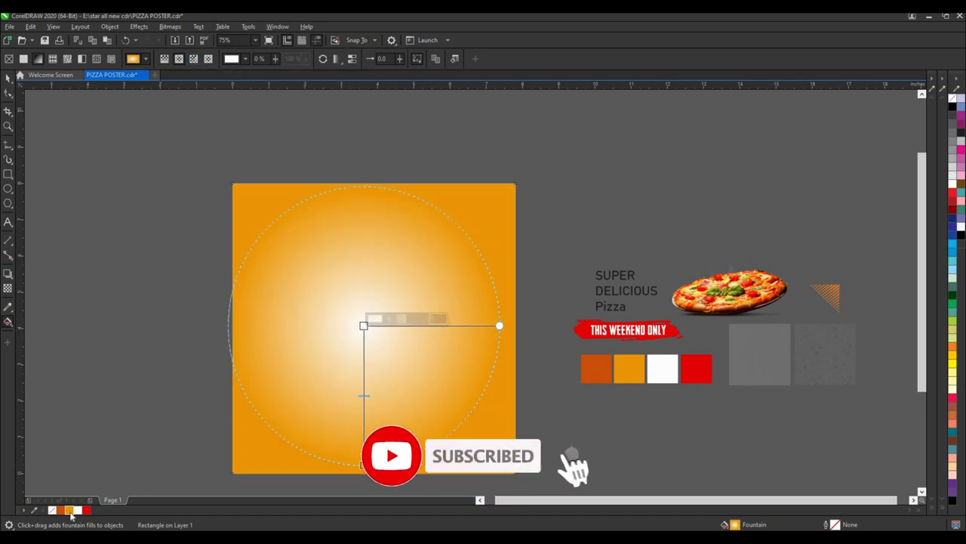
click(358, 472)
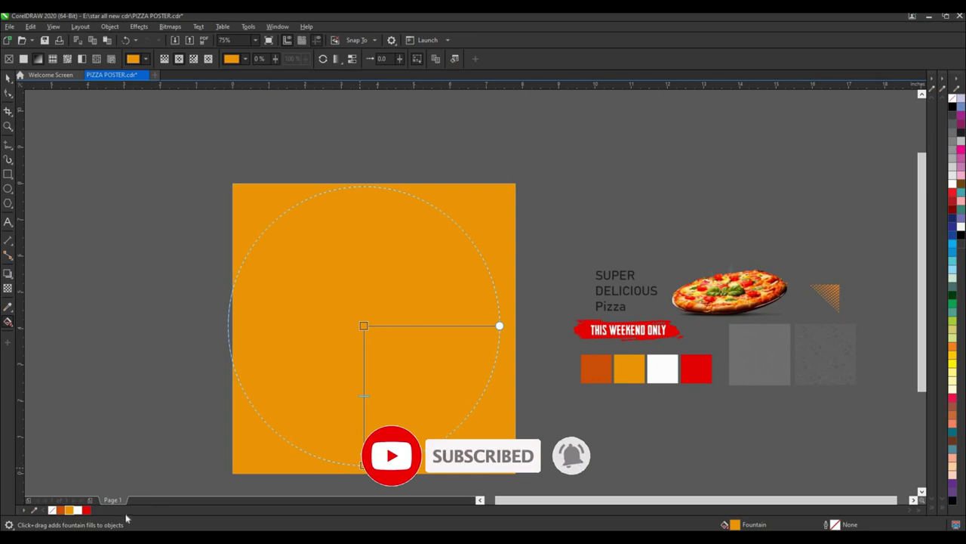
click(67, 511)
drag(65, 510, 363, 484)
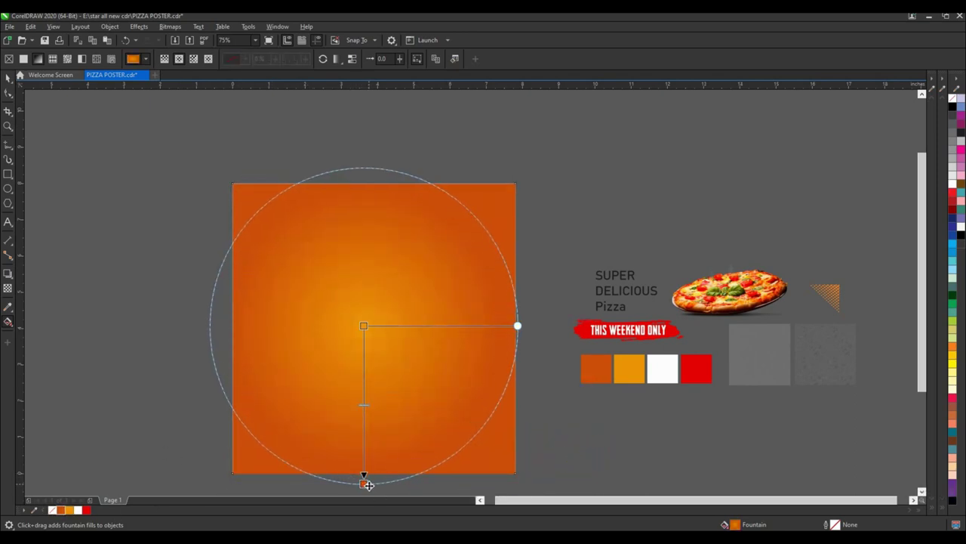
scroll(432, 304, down, 2)
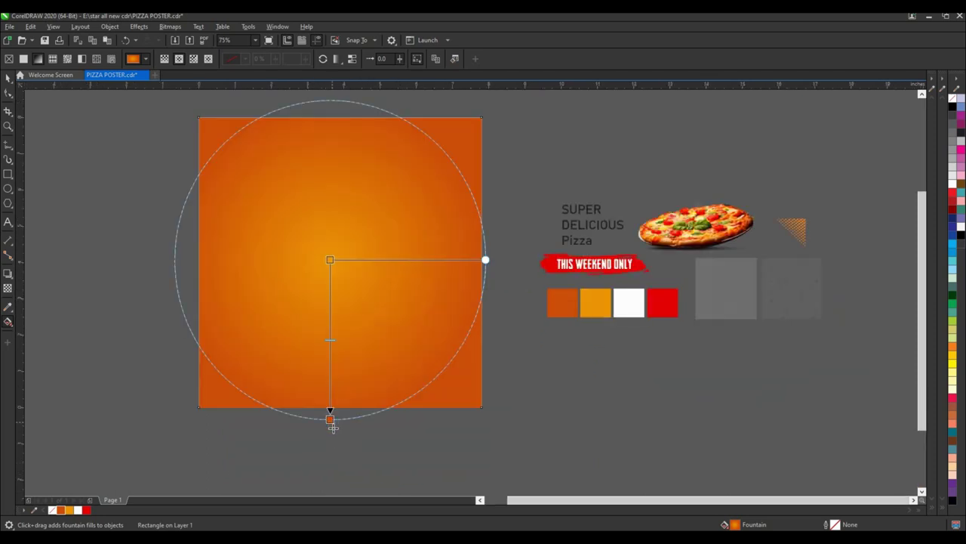
drag(333, 428, 333, 437)
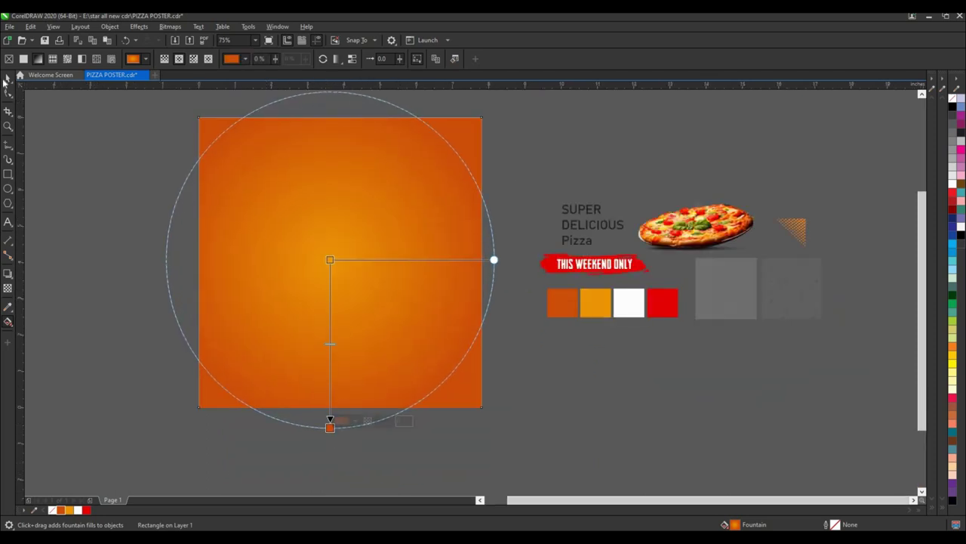
key(space)
key(Escape)
- Move the pizza doodle pattern tile onto the orange page
scroll(834, 389, up, 2)
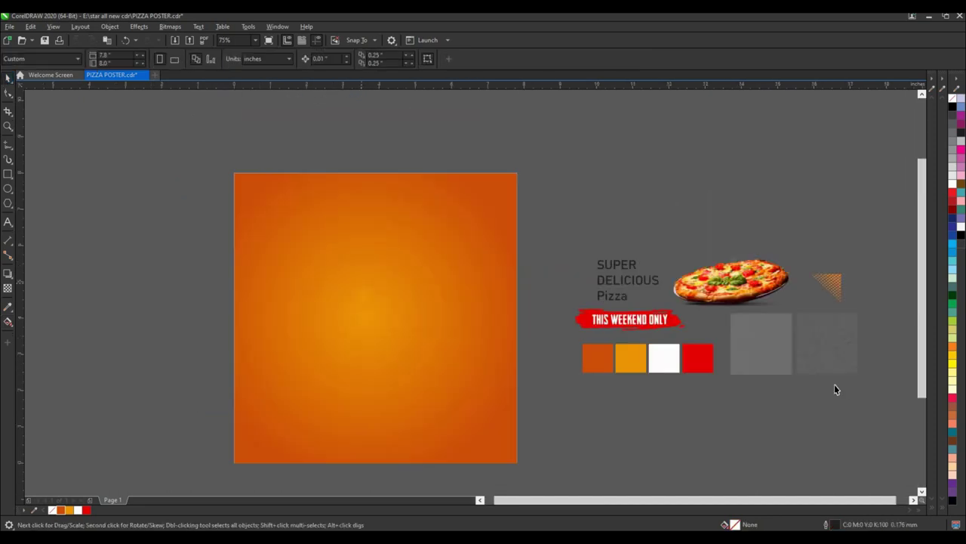
scroll(722, 311, up, 1)
scroll(710, 310, up, 2)
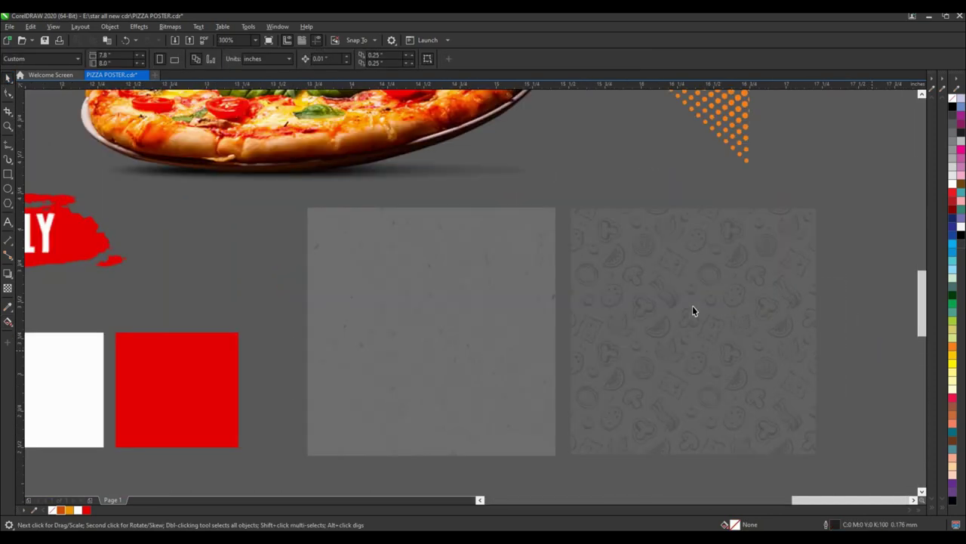
scroll(680, 321, down, 3)
click(654, 332)
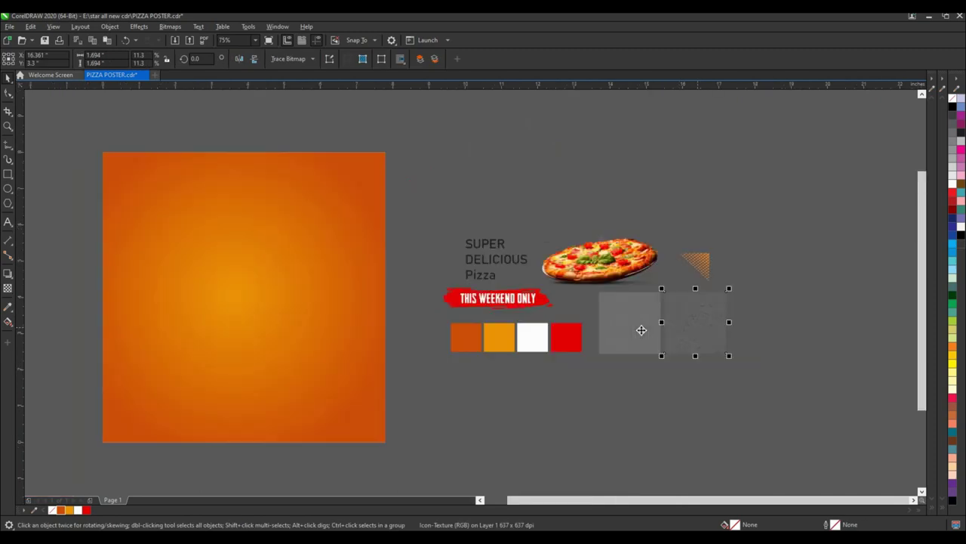
scroll(708, 325, down, 1)
drag(690, 321, 322, 311)
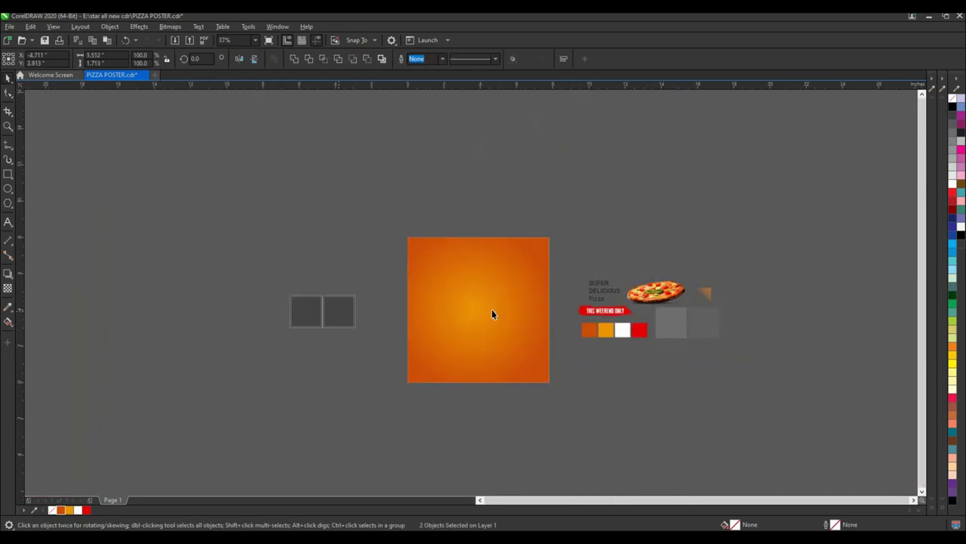
key(Escape)
scroll(189, 314, up, 1)
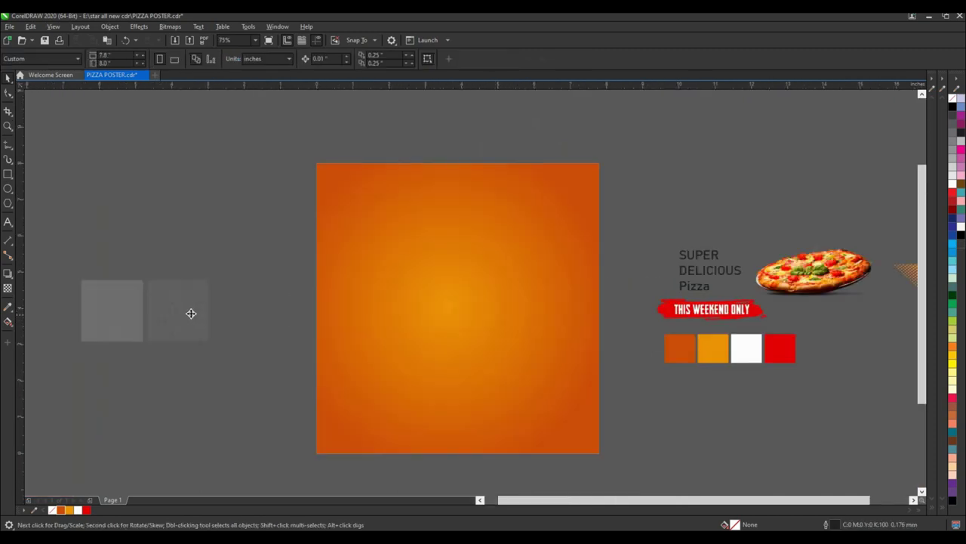
drag(191, 313, 402, 310)
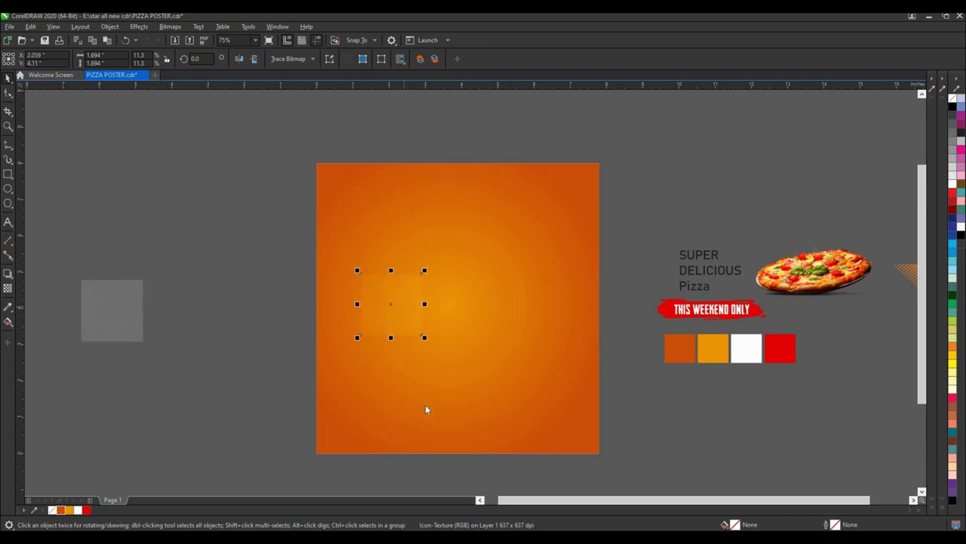
- PowerClip the pattern tile inside the orange rectangle and fill it proportionally
right_click(405, 317)
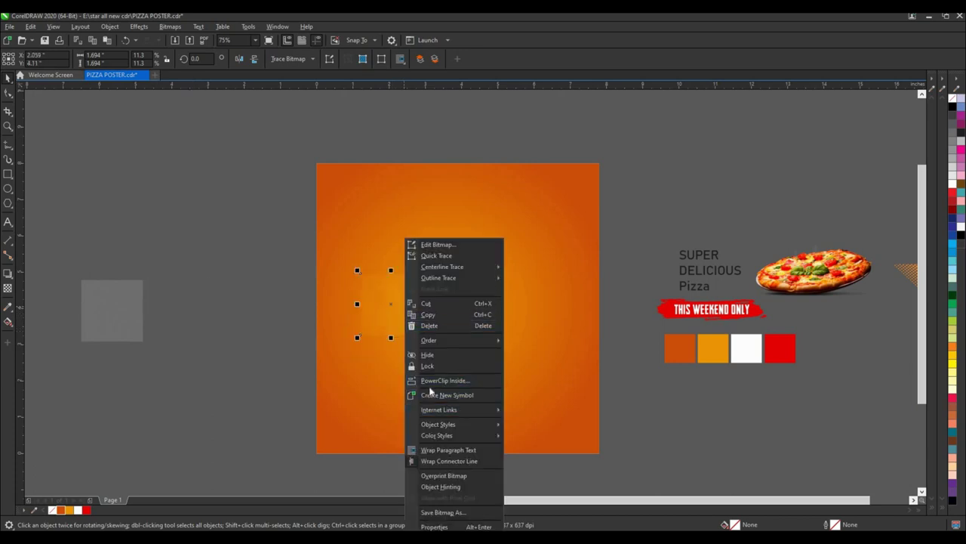
click(434, 381)
click(468, 226)
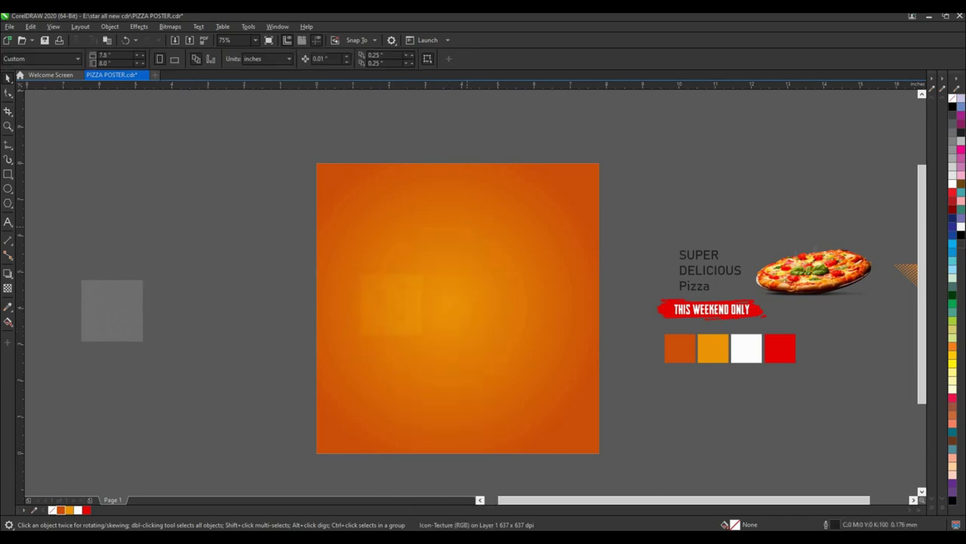
click(162, 104)
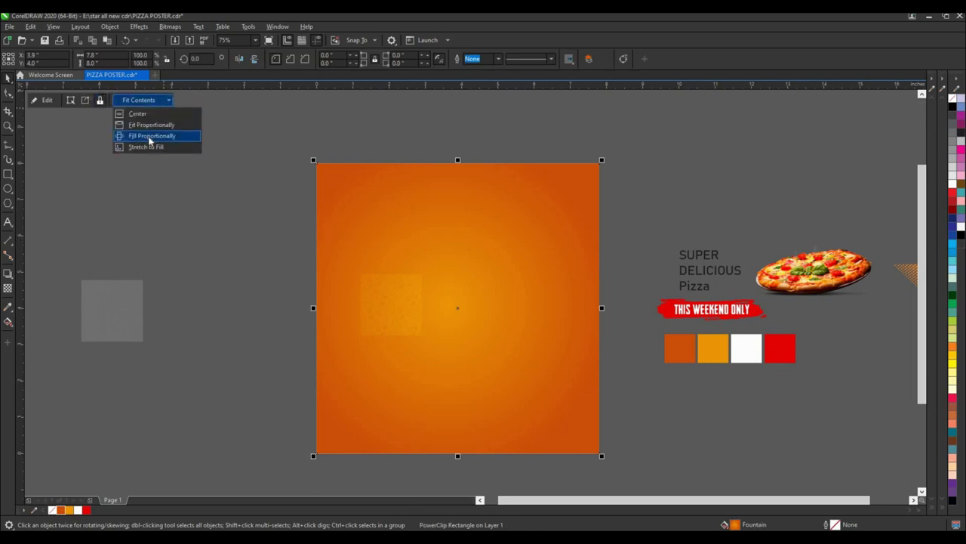
key(Return)
- PowerClip the grey grainy texture square inside the orange rectangle too
click(106, 314)
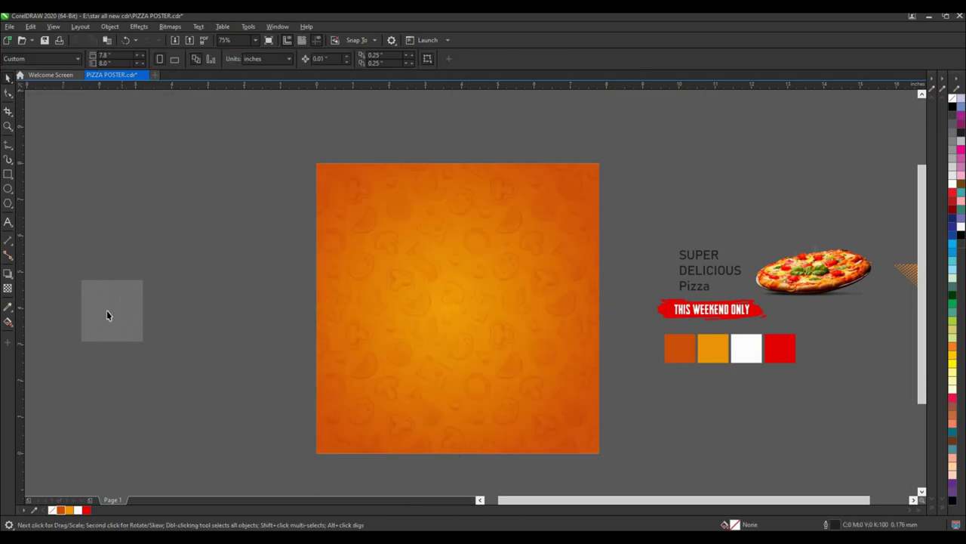
drag(106, 314, 427, 331)
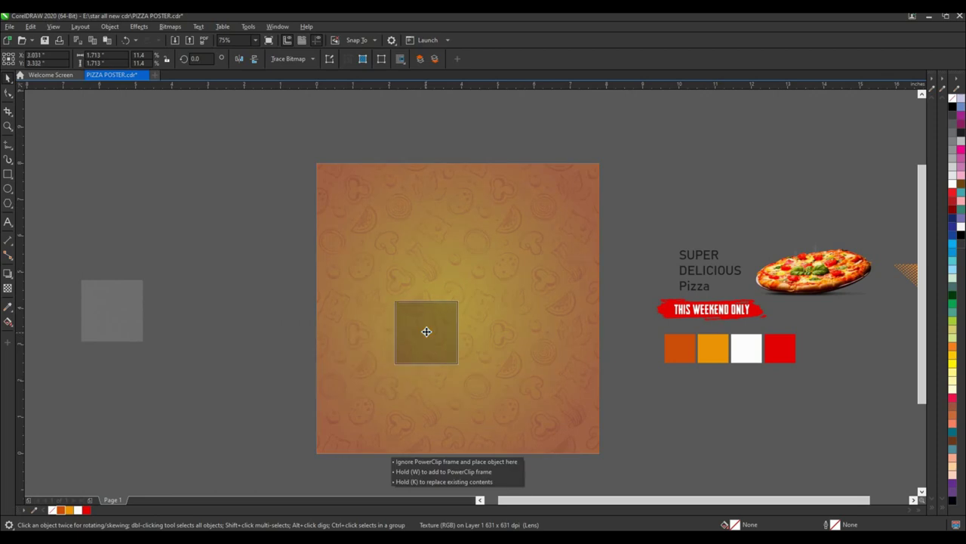
right_click(438, 198)
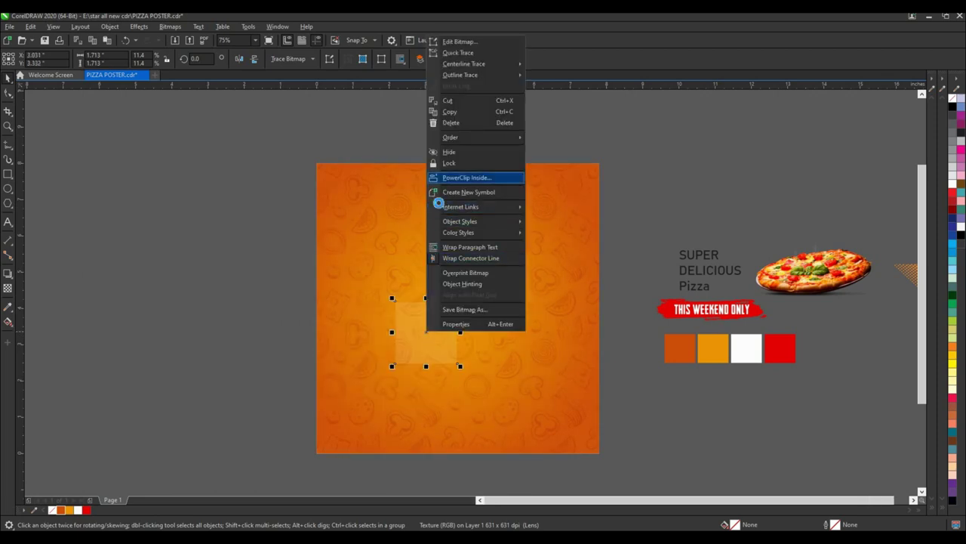
click(467, 178)
click(377, 212)
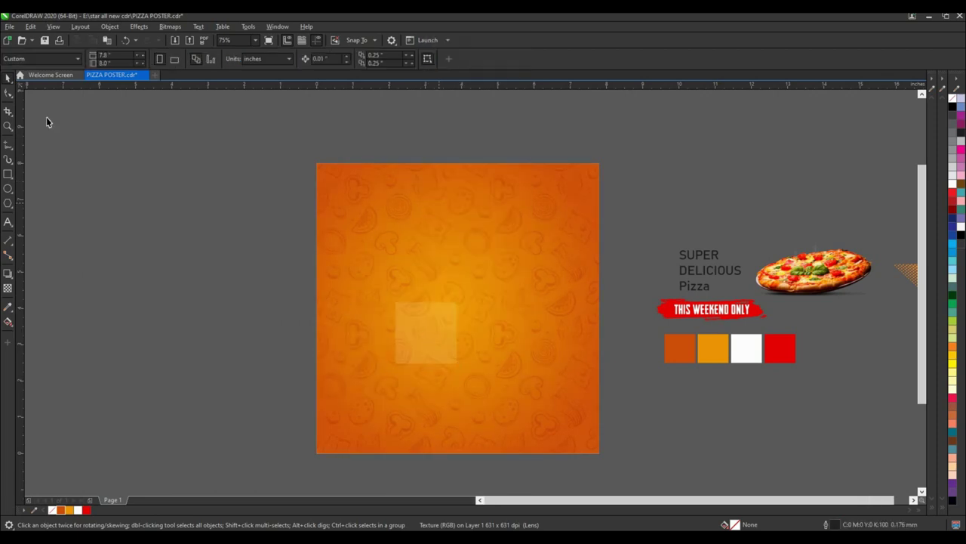
- Move the clipped texture square to the top-left corner and enlarge it to cover the page
ctrl+click(423, 330)
drag(424, 321, 345, 183)
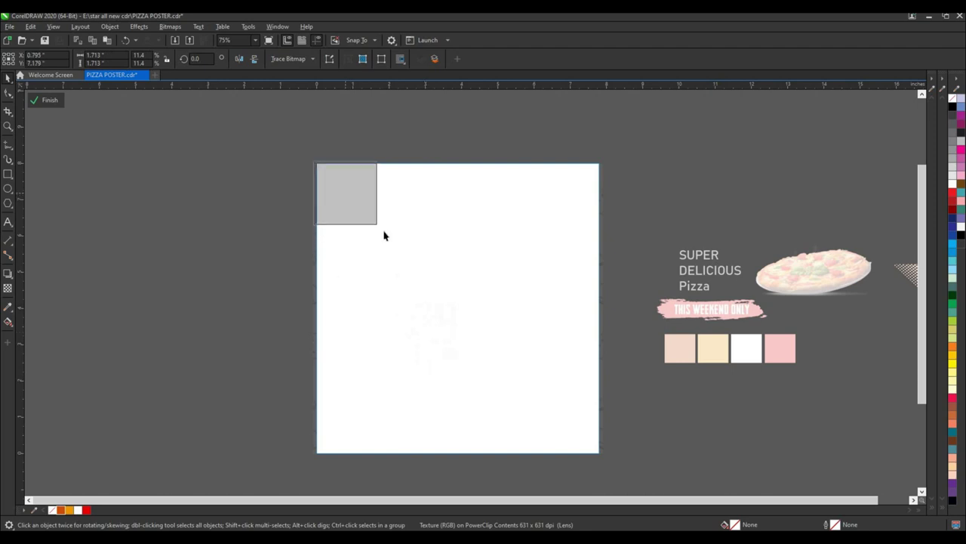
drag(458, 376, 526, 363)
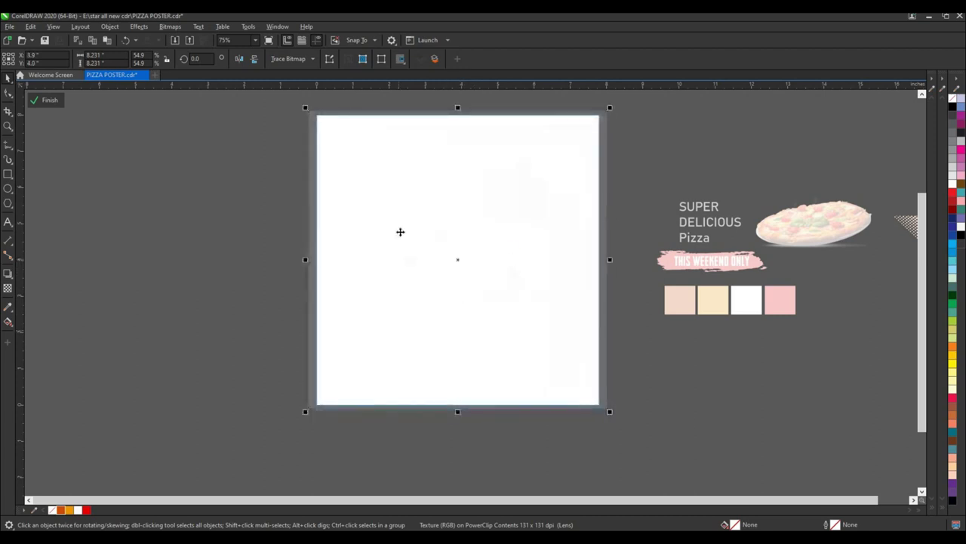
scroll(339, 258, down, 2)
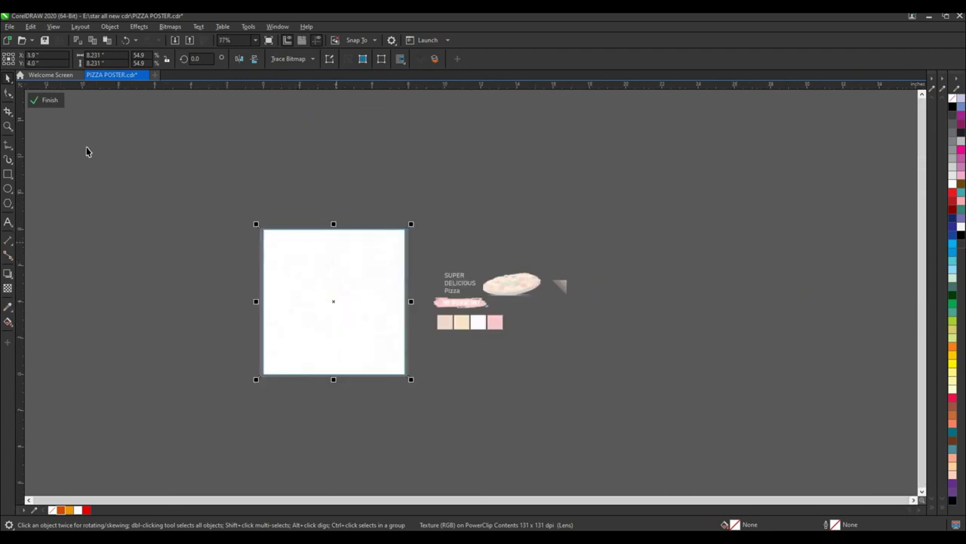
ctrl+click(334, 285)
scroll(321, 284, up, 2)
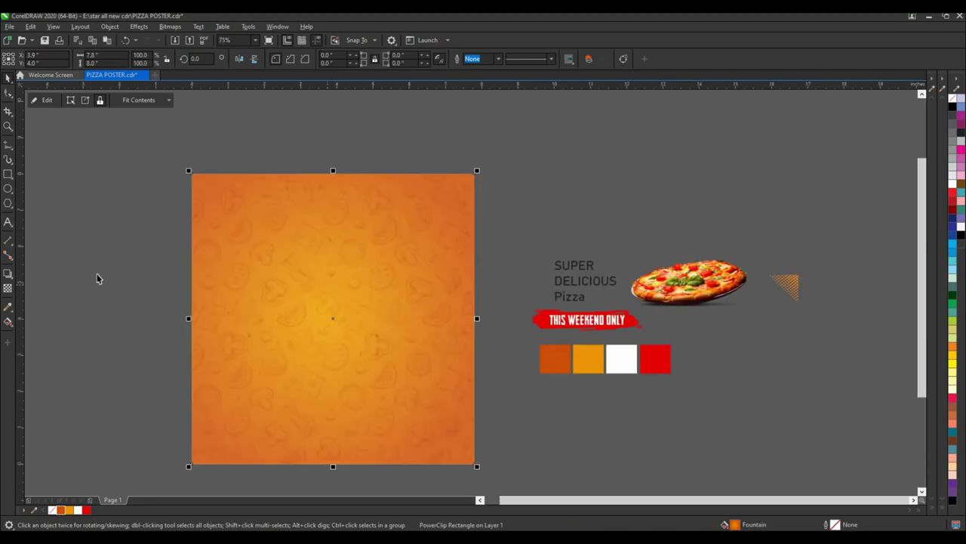
- Move the pizza photo onto the page and centre it horizontally against the background
key(Escape)
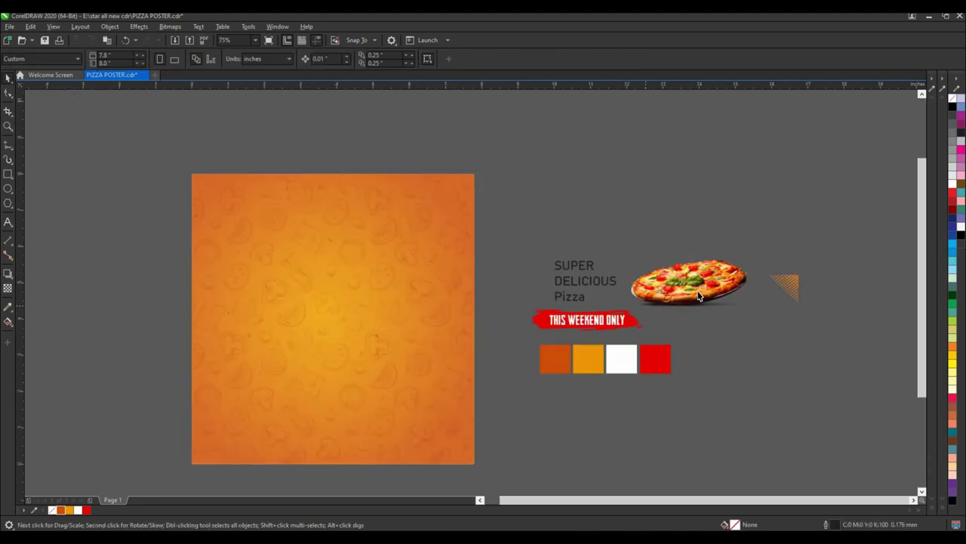
click(702, 281)
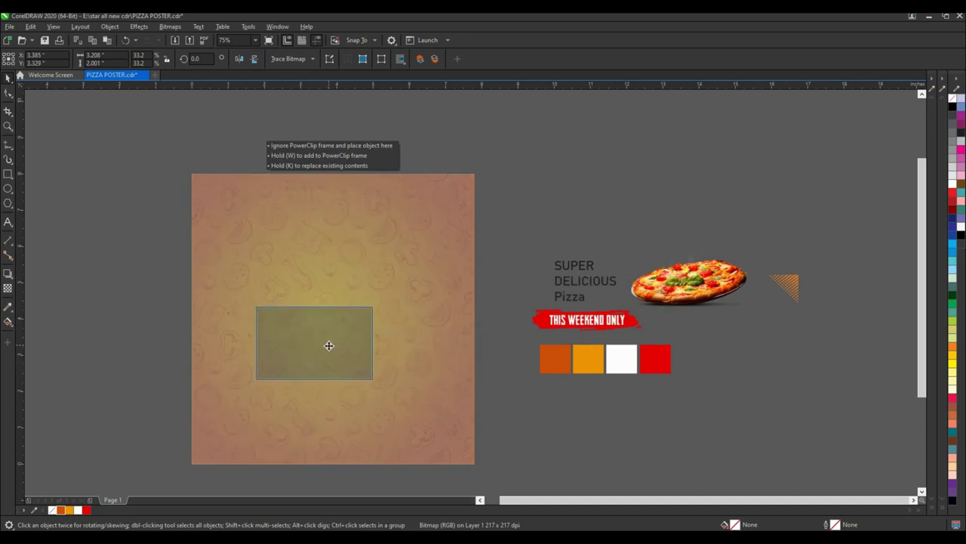
drag(318, 366, 328, 361)
scroll(348, 333, down, 1)
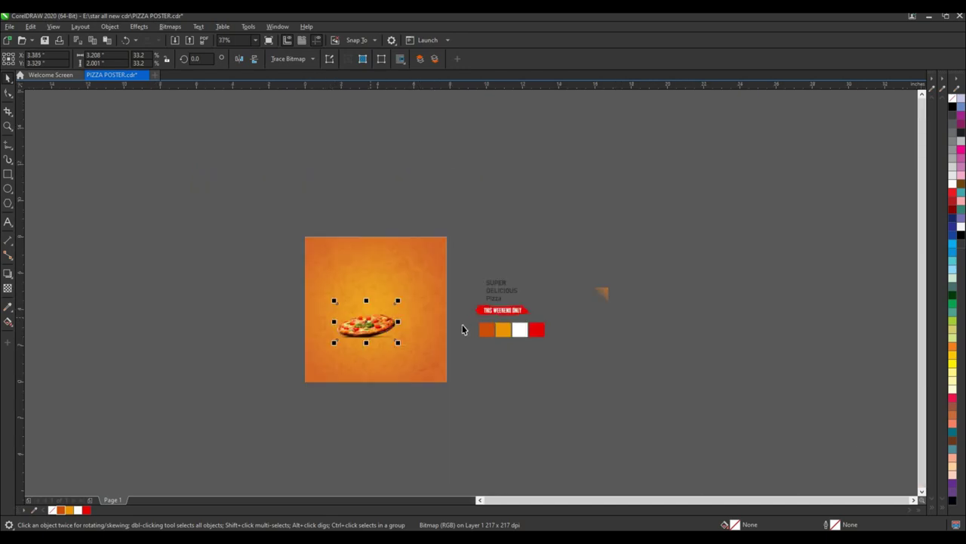
scroll(348, 333, up, 1)
shift+click(412, 340)
key(c)
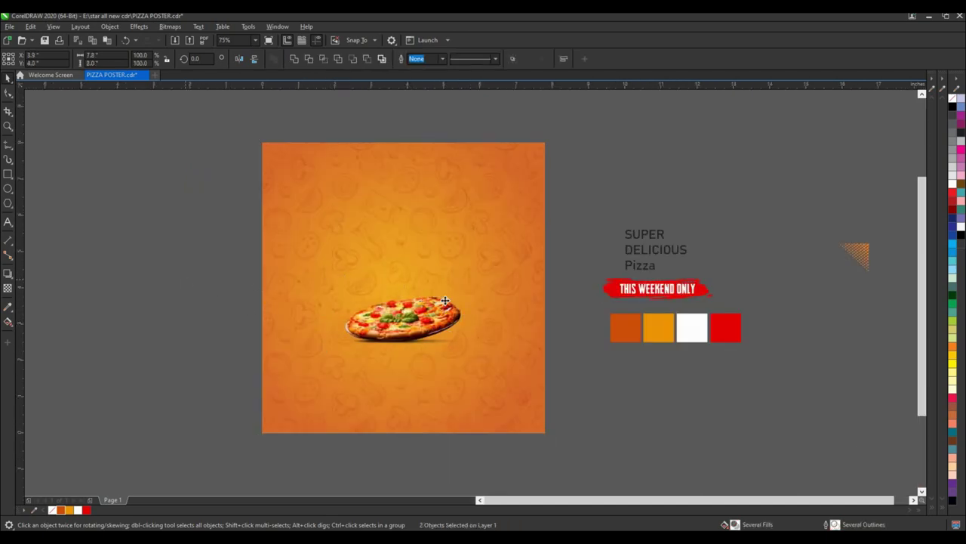
- Resize the pizza to span most of the page width and reposition it
click(462, 276)
drag(480, 262, 539, 211)
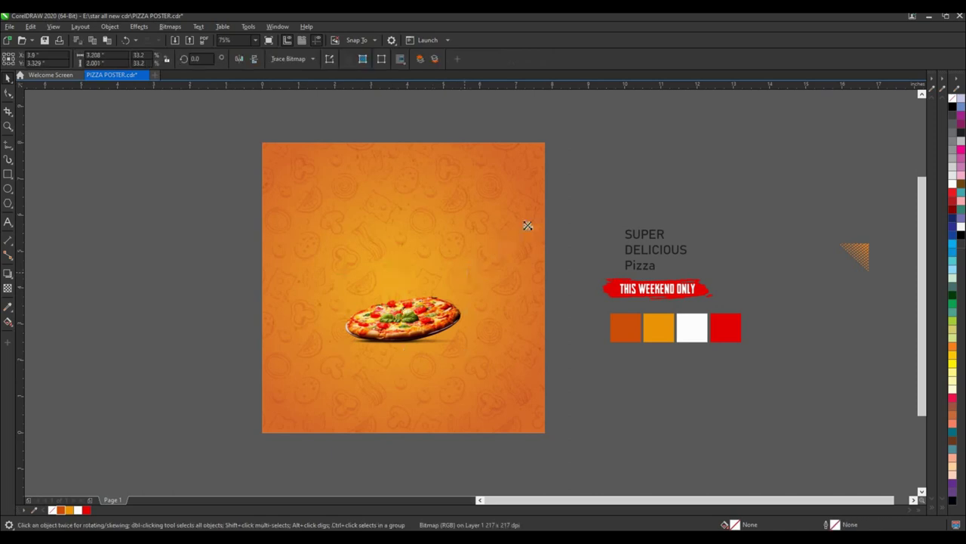
drag(537, 394, 534, 399)
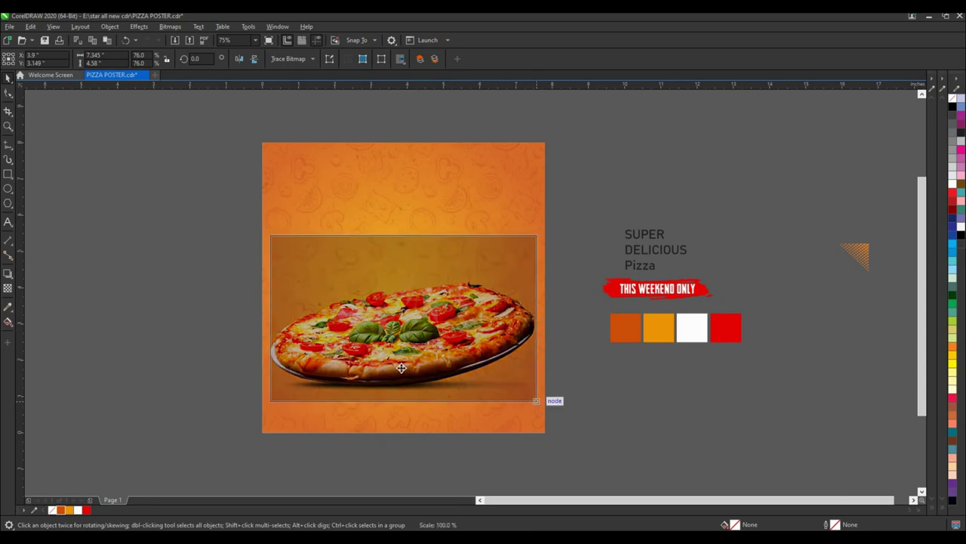
drag(533, 233, 536, 227)
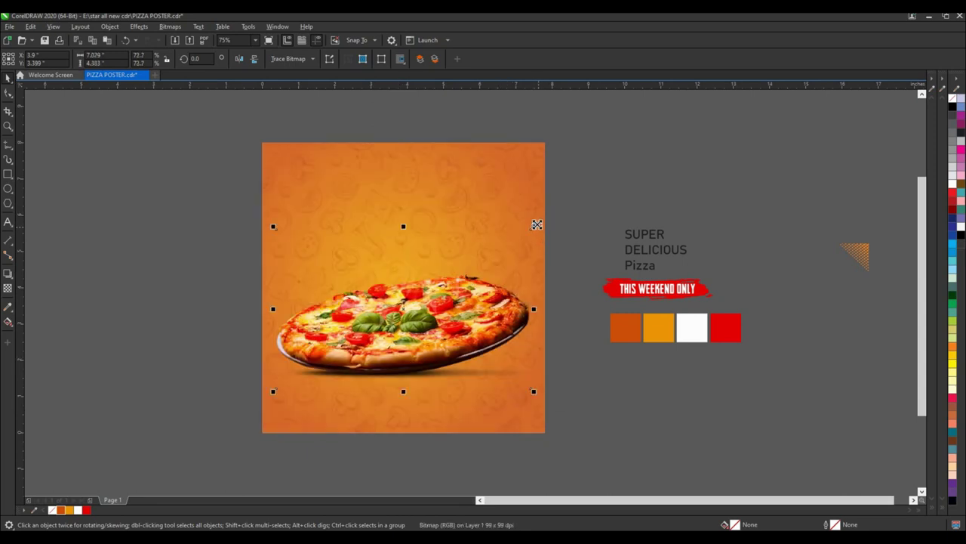
drag(445, 335, 444, 355)
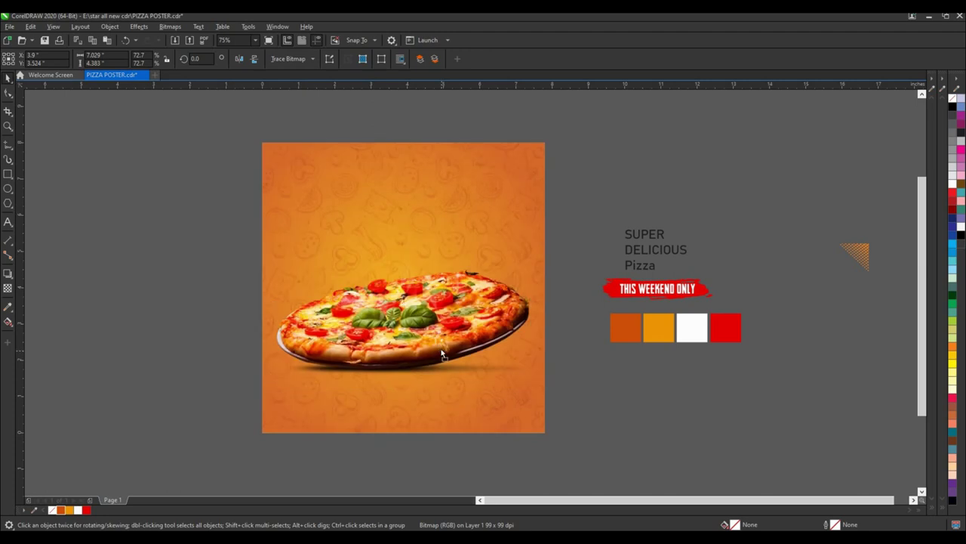
click(442, 354)
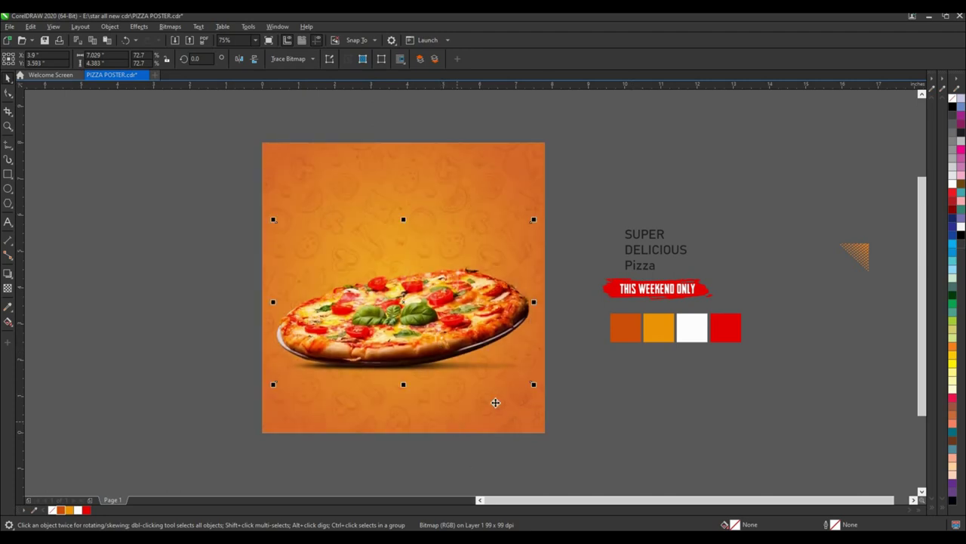
shift+click(495, 402)
key(Escape)
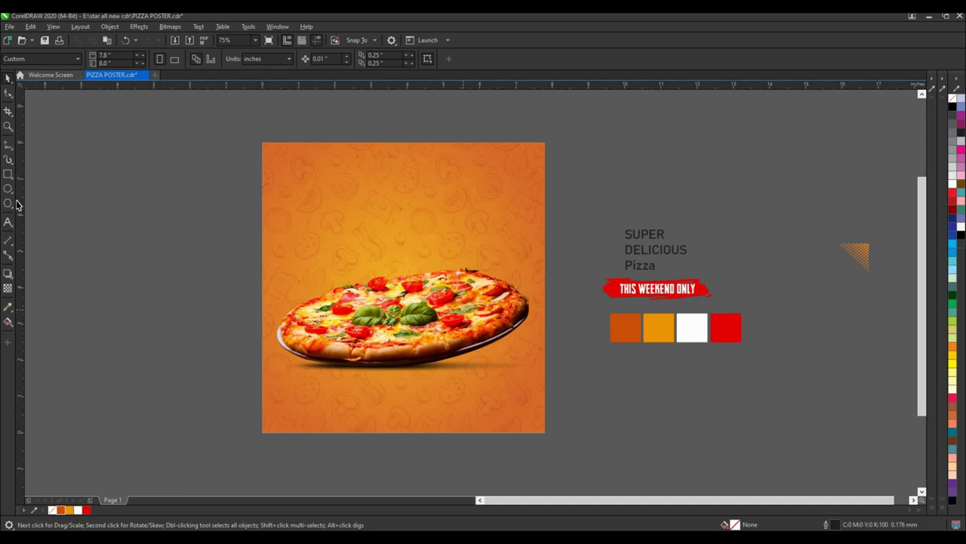
- Draw a circle at the bottom-left, copy it rightward with Ctrl+R into an overlapping row, and select all
key(F7)
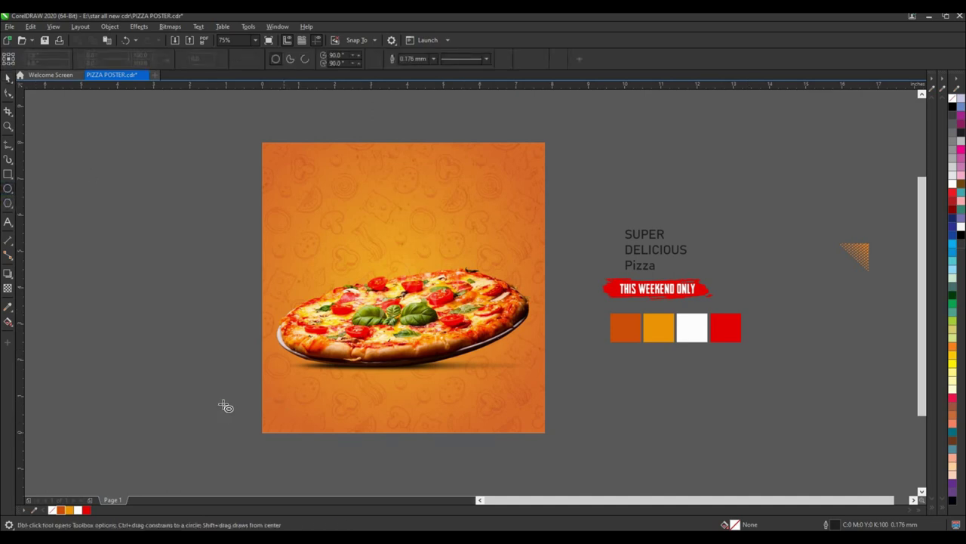
scroll(233, 382, up, 2)
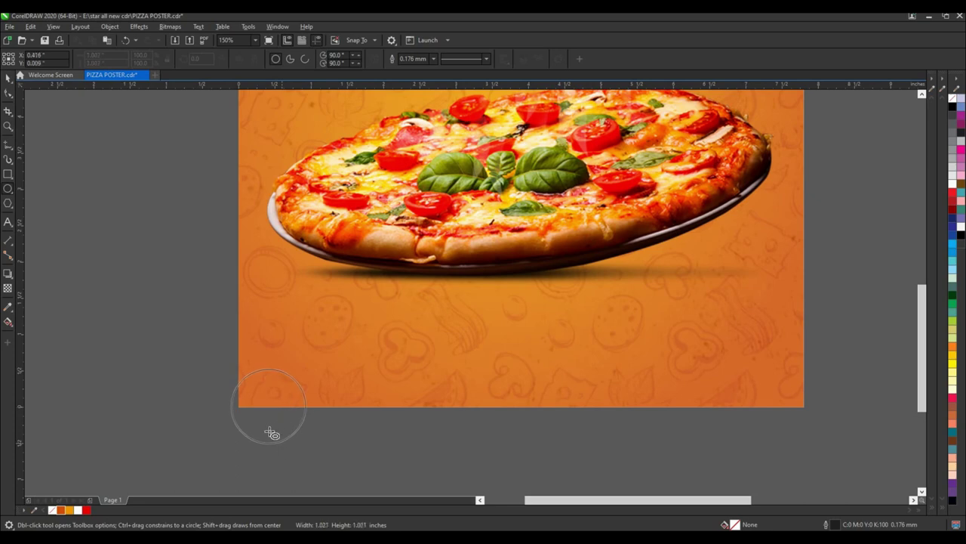
drag(279, 437, 232, 368)
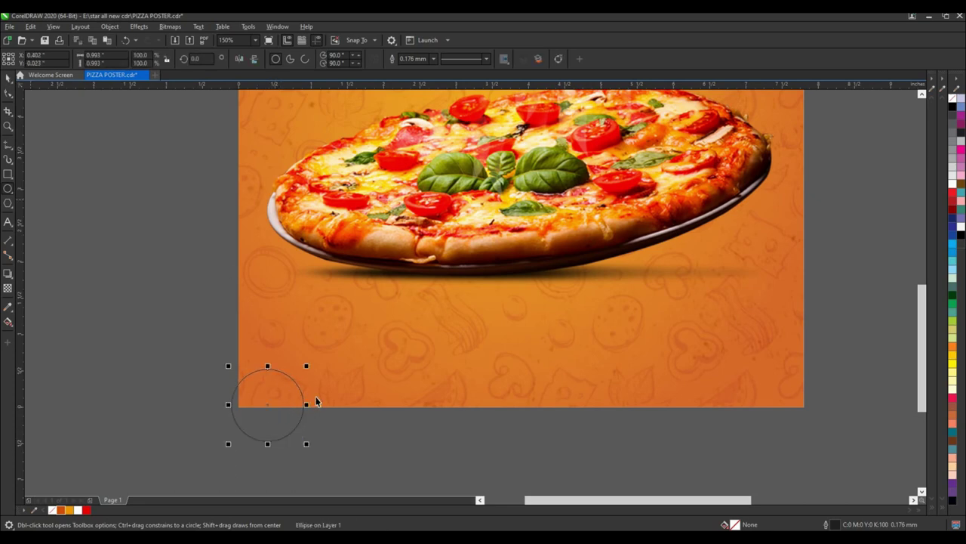
mouse_move(261, 418)
mouse_down()
mouse_move(247, 400)
mouse_move(306, 413)
mouse_up()
key(ctrl+r)
key(ctrl+r)
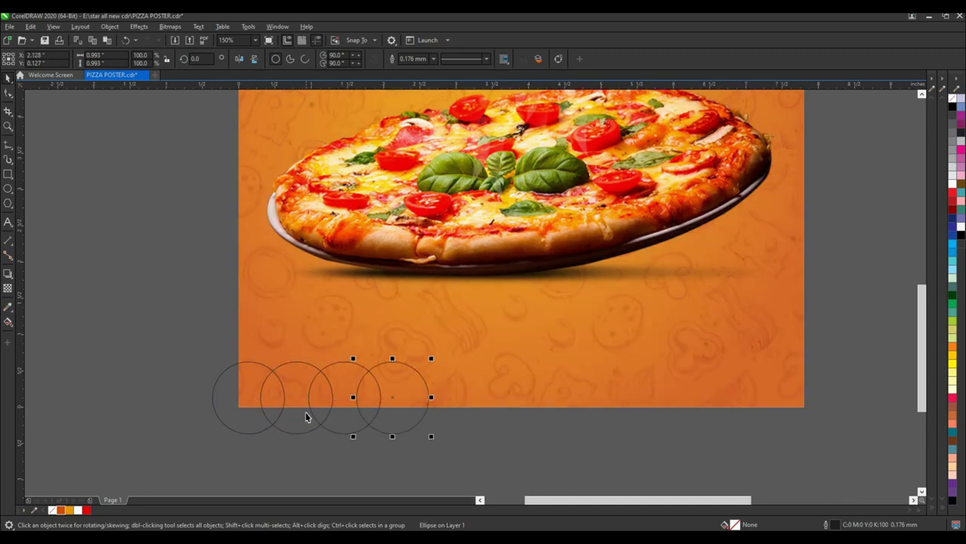
key(ctrl+r)
key(ctrl+r)
key(ctrl+r)
key(ctrl+r)
key(ctrl+r)
key(ctrl+r)
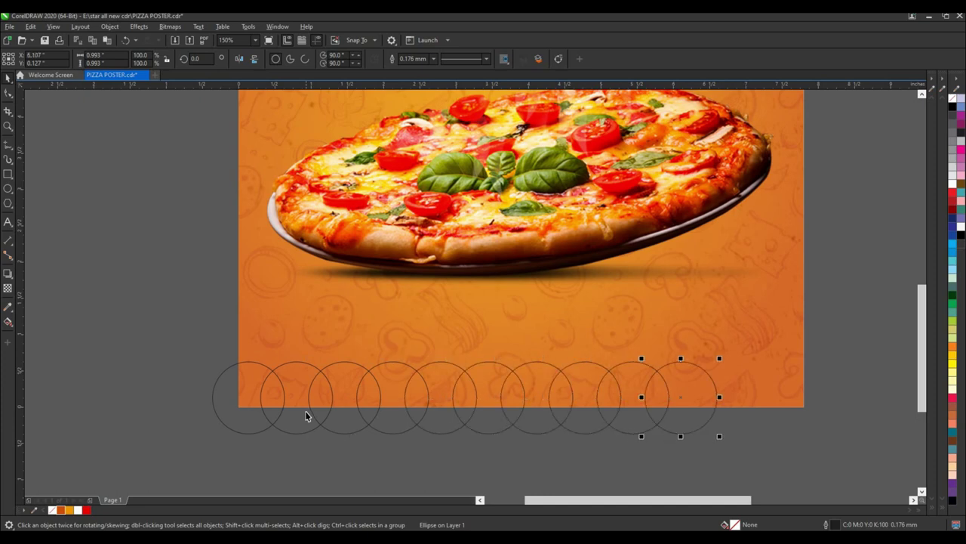
key(ctrl+r)
key(ctrl+r)
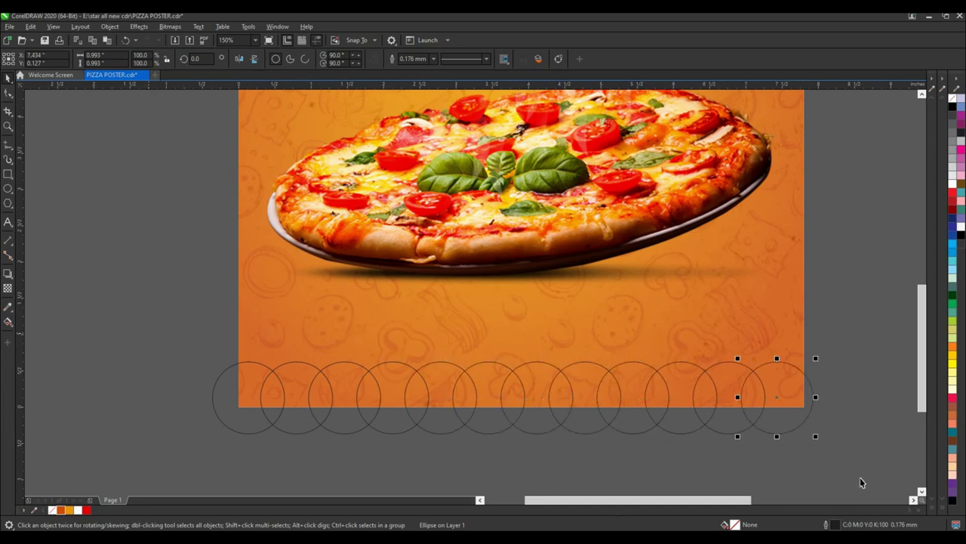
drag(146, 327, 856, 410)
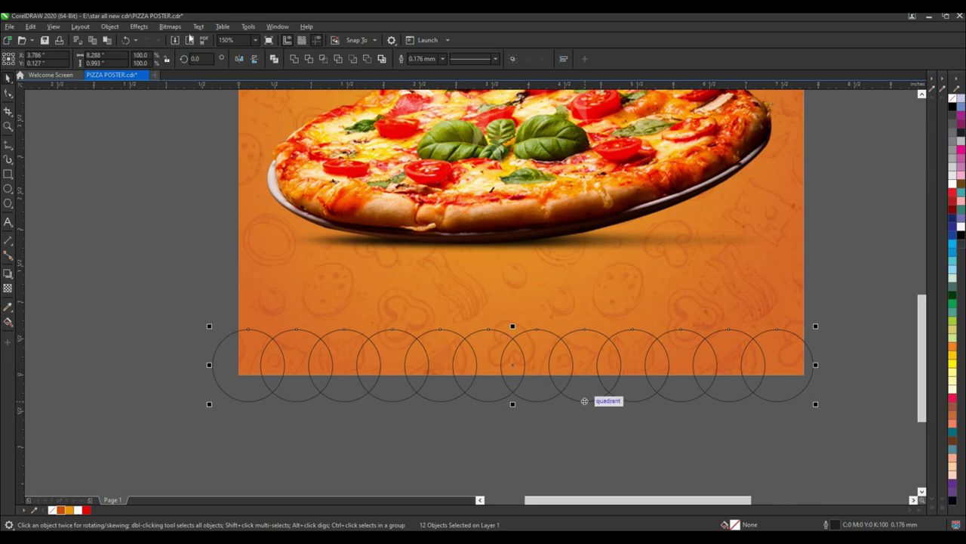
- Align the scalloped outline along the bottom edge and draw a wide rectangle overlapping its base
click(420, 380)
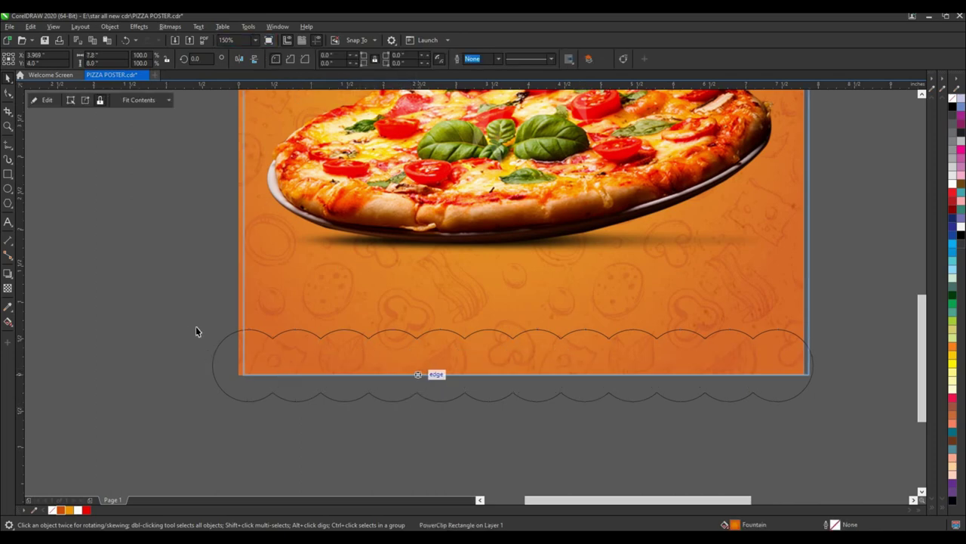
click(513, 393)
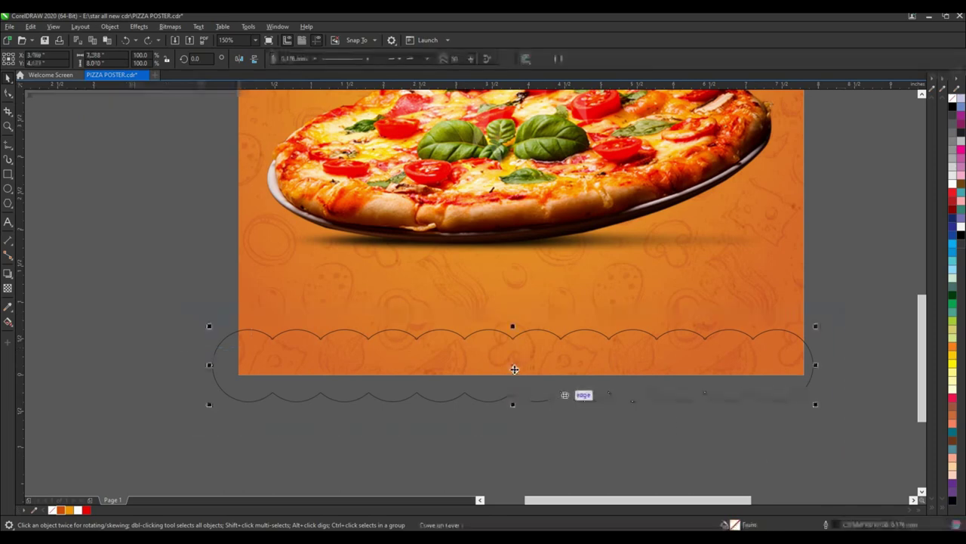
drag(520, 369, 502, 352)
key(F6)
drag(195, 368, 841, 451)
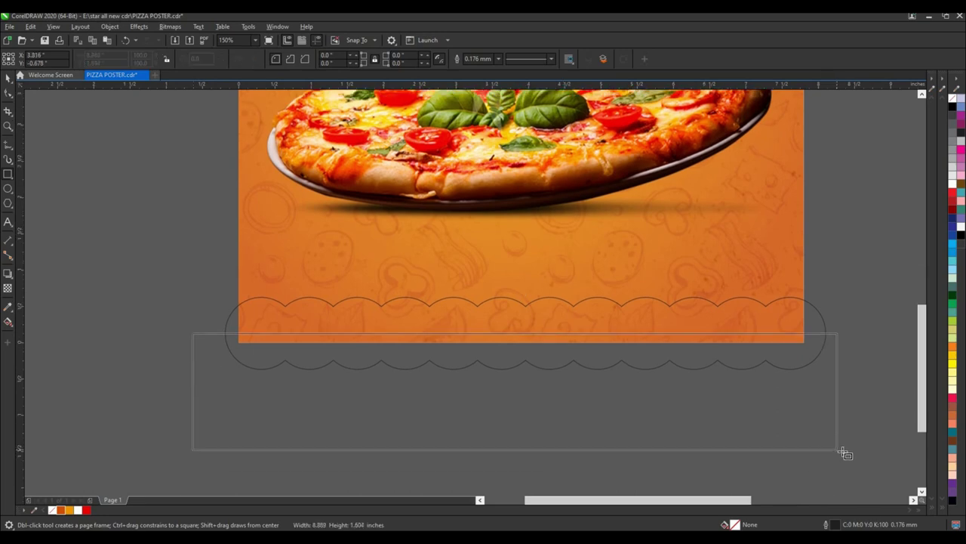
drag(841, 452, 847, 455)
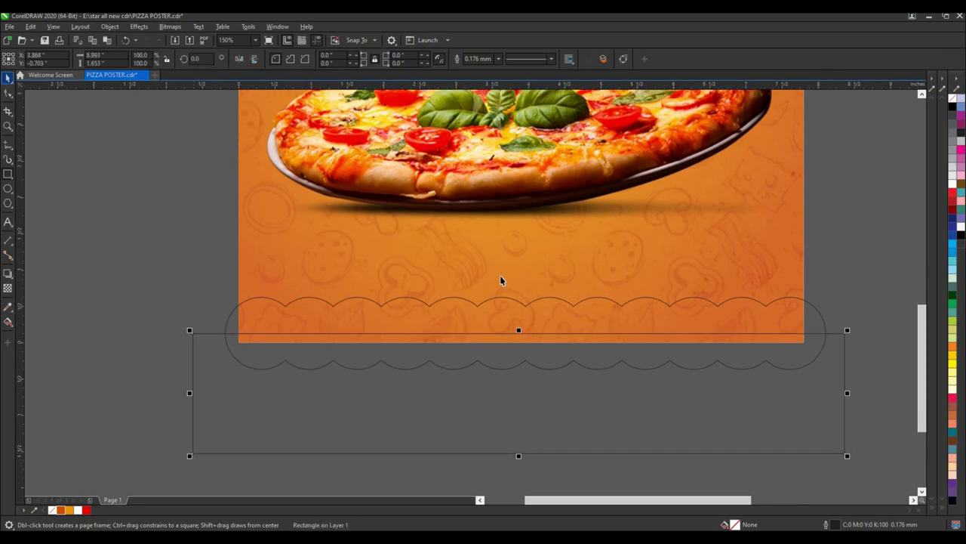
key(space)
- Smart Fill the area between the scallops and the rectangle's top
click(520, 298)
scroll(528, 294, up, 2)
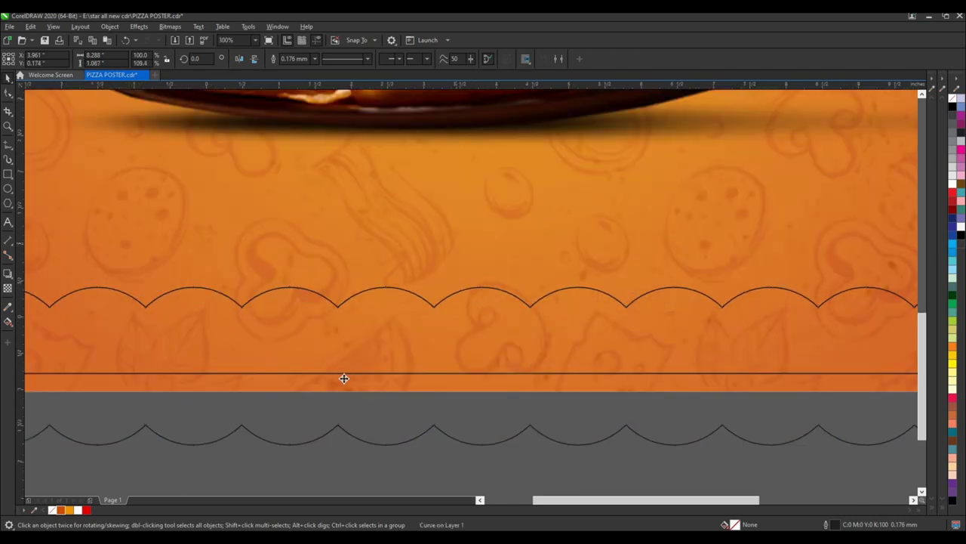
scroll(340, 393, down, 2)
click(341, 401)
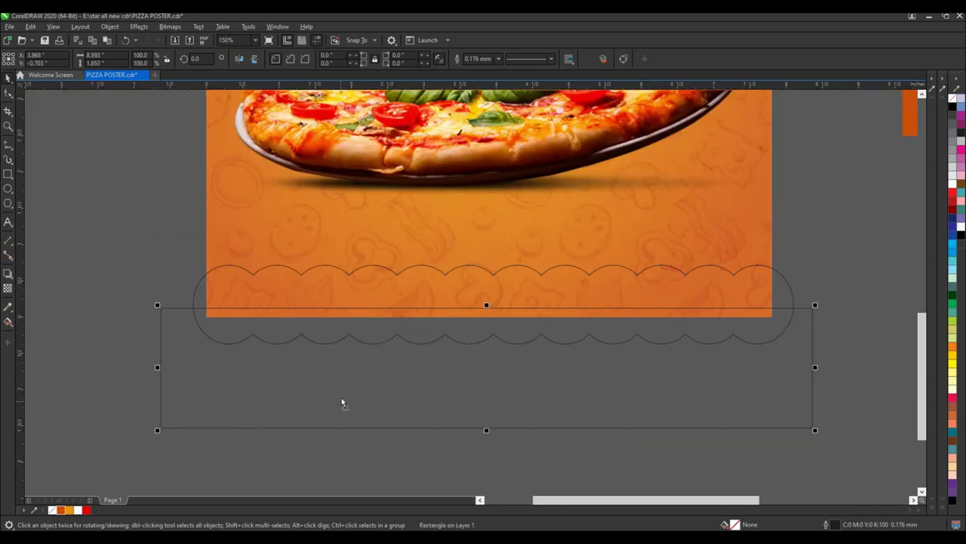
click(10, 324)
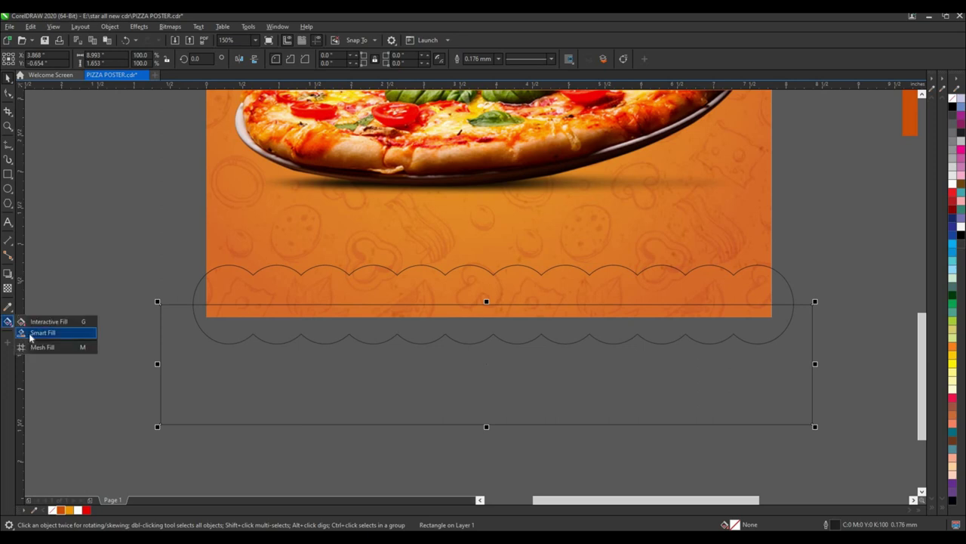
click(327, 280)
- Delete the helper rectangle and scalloped outline, then make the new band white
key(space)
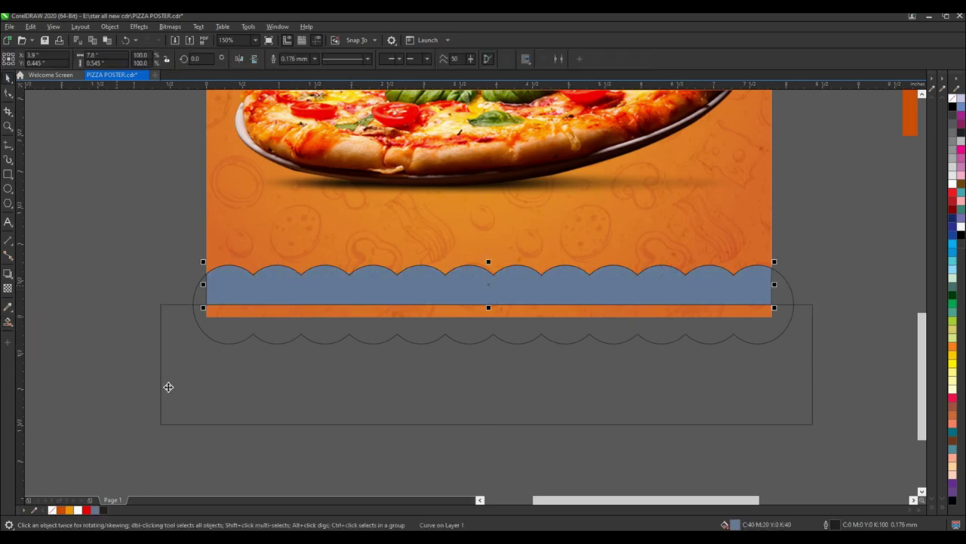
click(242, 334)
key(Delete)
click(219, 305)
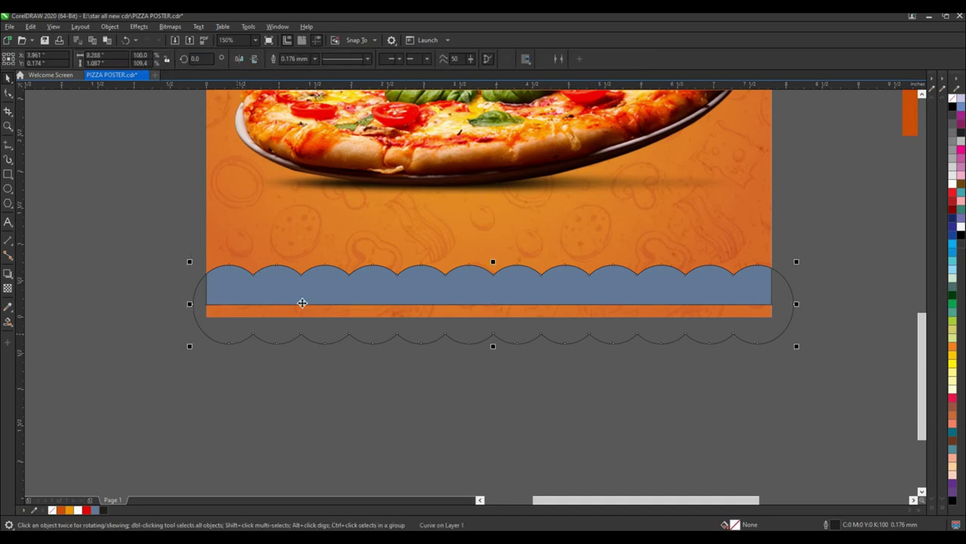
key(Delete)
click(455, 287)
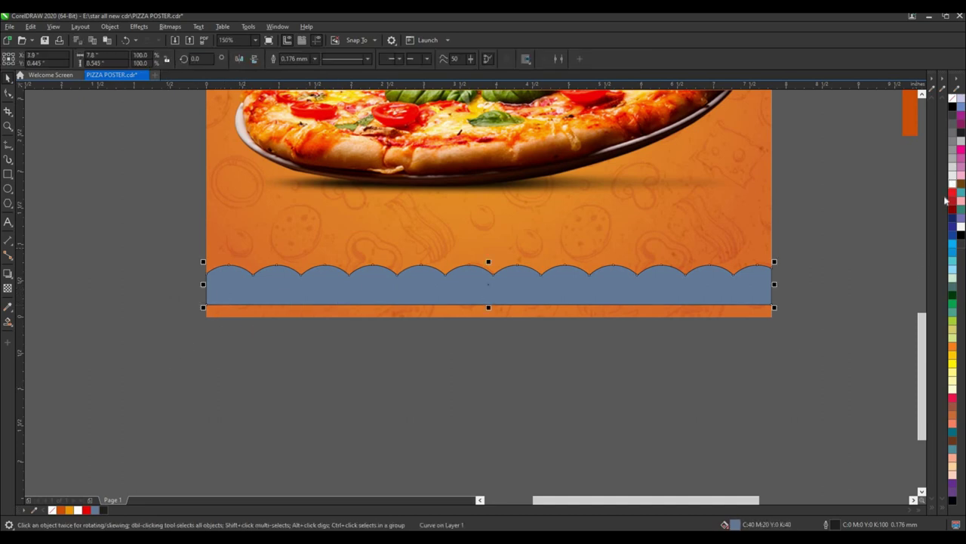
click(954, 100)
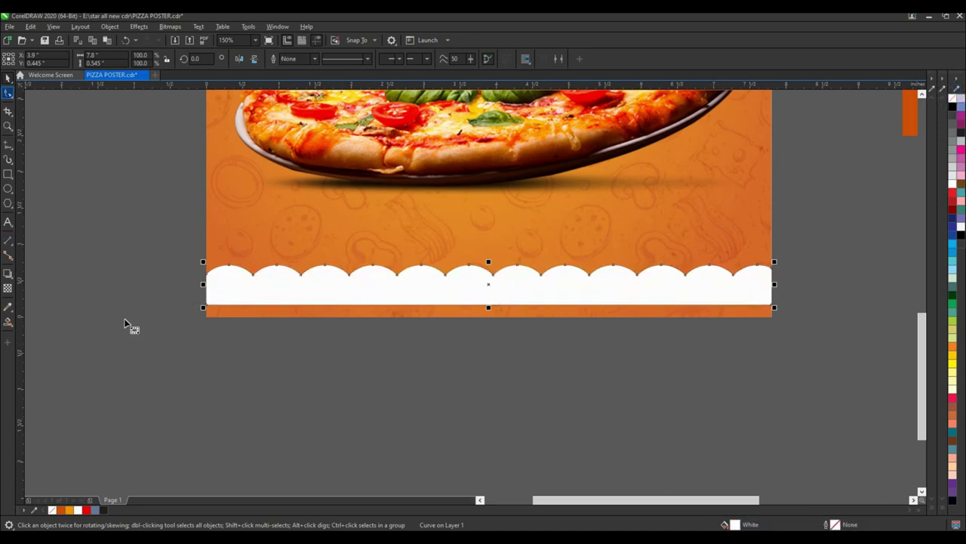
- Extend the band's bottom nodes downward in node editing
key(F10)
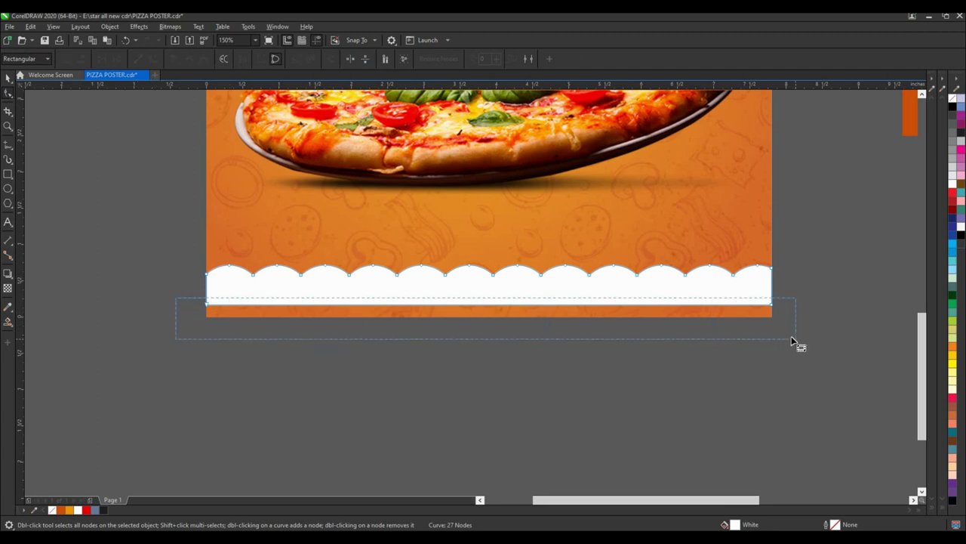
drag(800, 344, 794, 341)
key(Down)
key(Down)
key(Down)
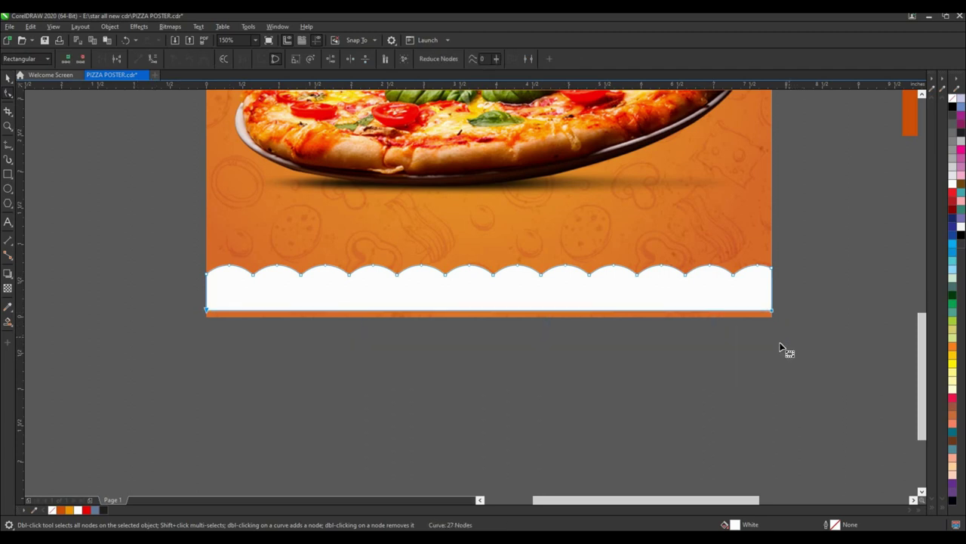
key(Down)
key(Down)
key(Down)
key(Down)
key(Down)
key(Down)
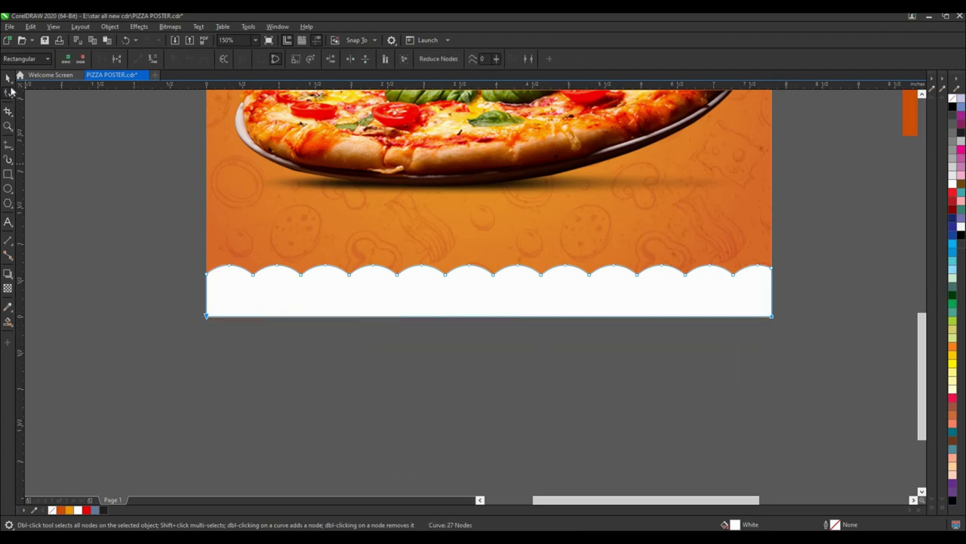
key(space)
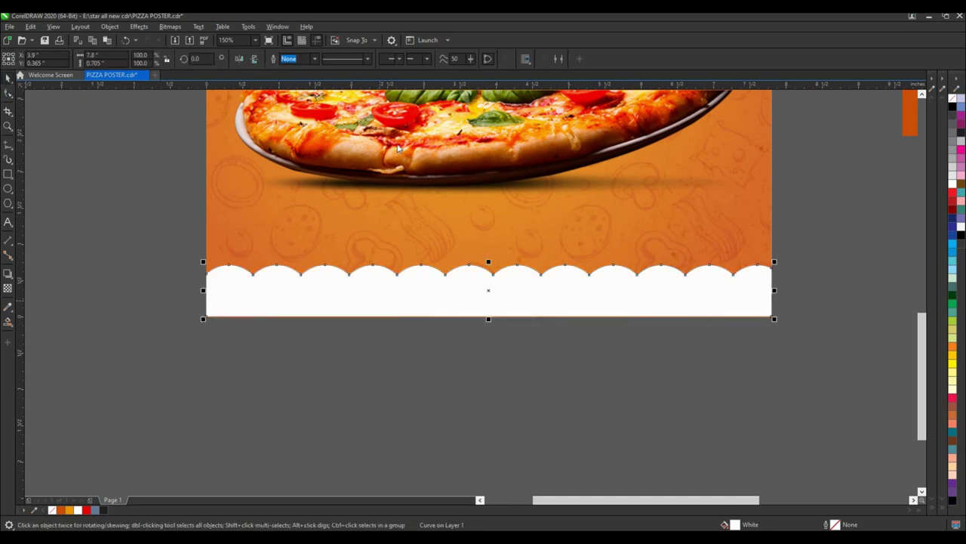
- PowerClip the white scalloped band into the background, then nudge it down and stretch it taller
right_click(398, 147)
click(408, 125)
click(365, 252)
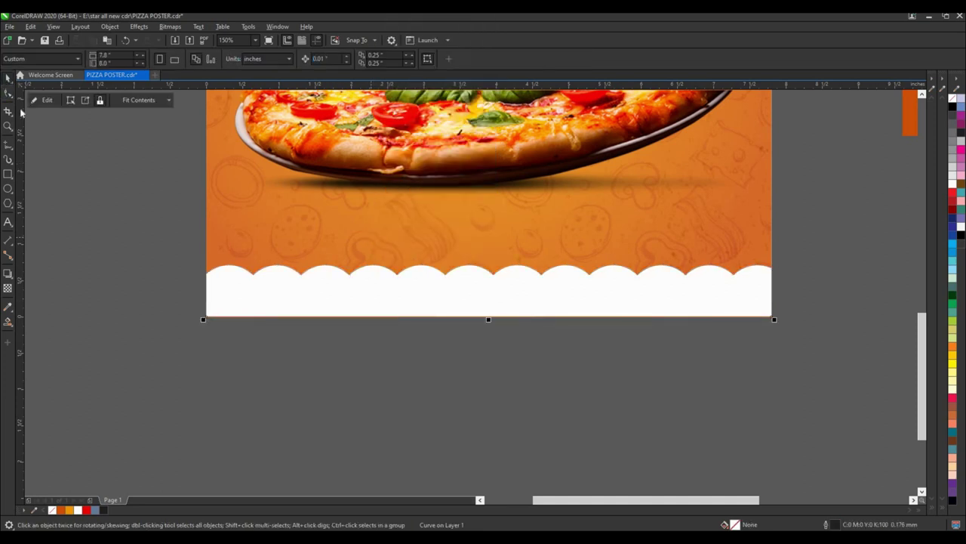
ctrl+click(312, 294)
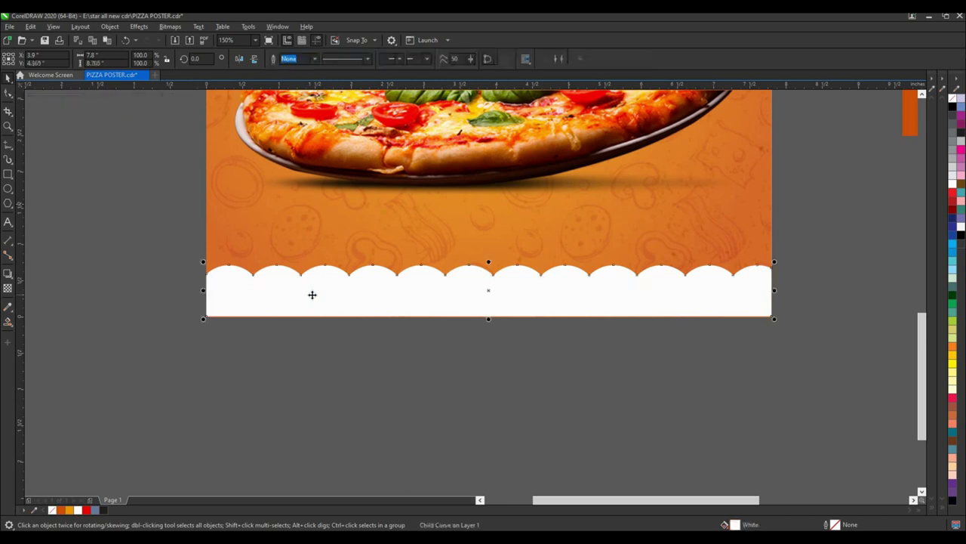
key(Down)
key(Down)
key(Down)
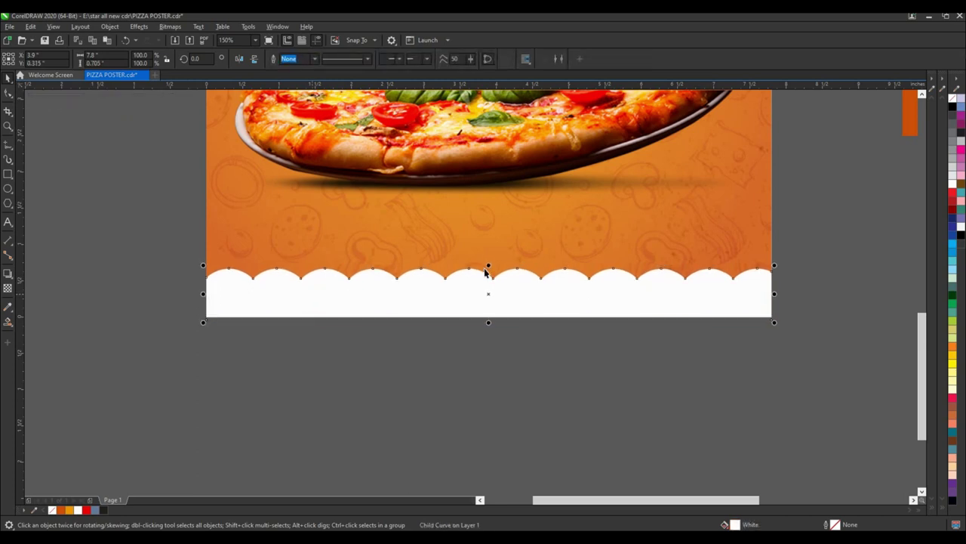
drag(489, 265, 489, 259)
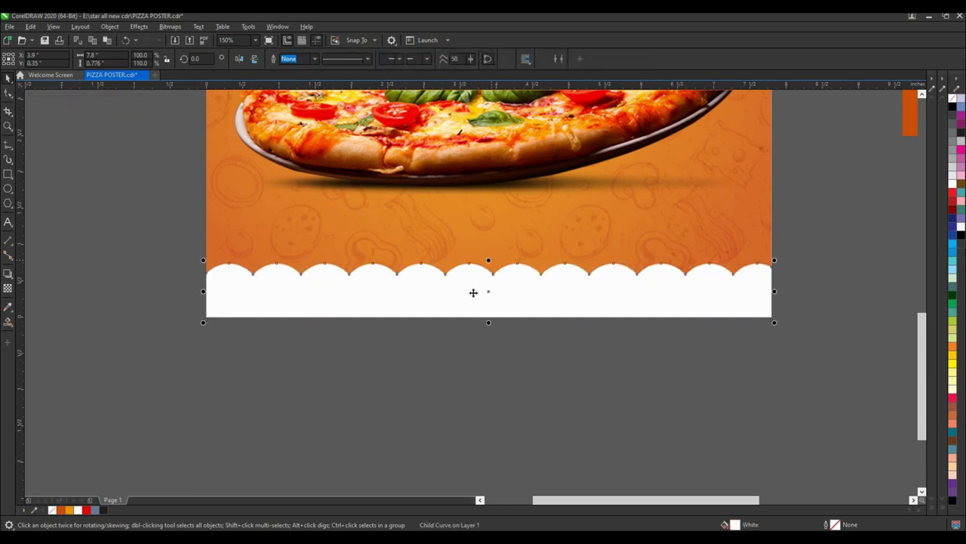
- Add a slightly raised copy of the scallop curve as an orange outline with no fill
drag(472, 293, 474, 288)
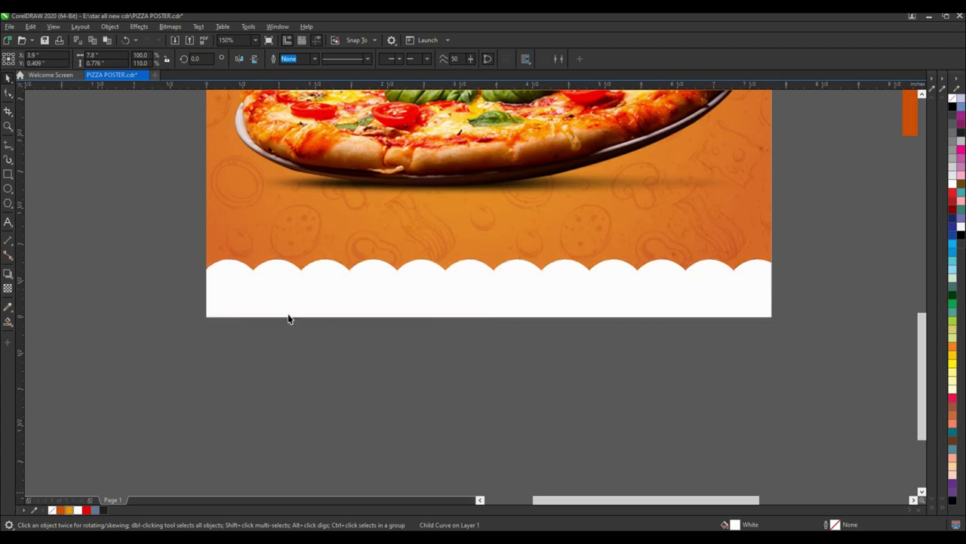
drag(73, 510, 289, 313)
key(Escape)
click(252, 264)
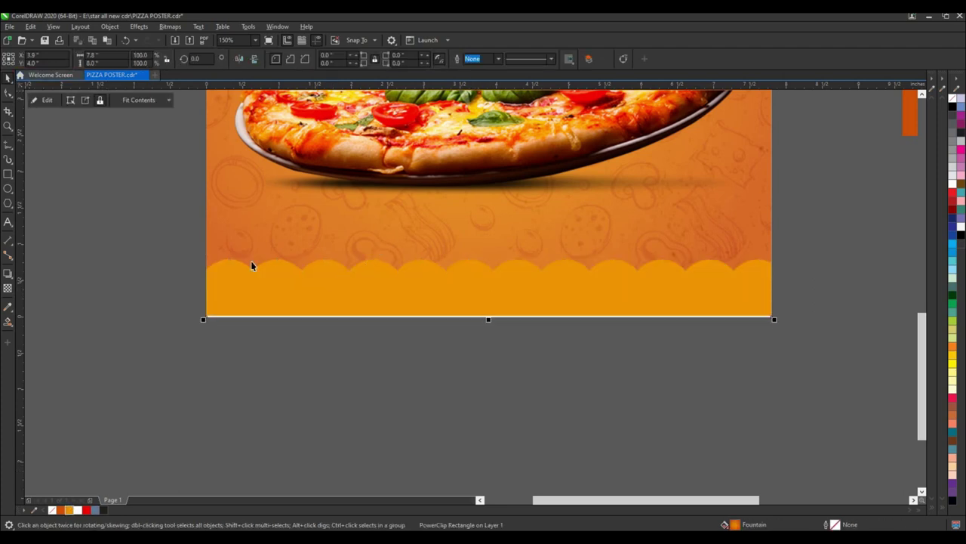
ctrl+click(264, 293)
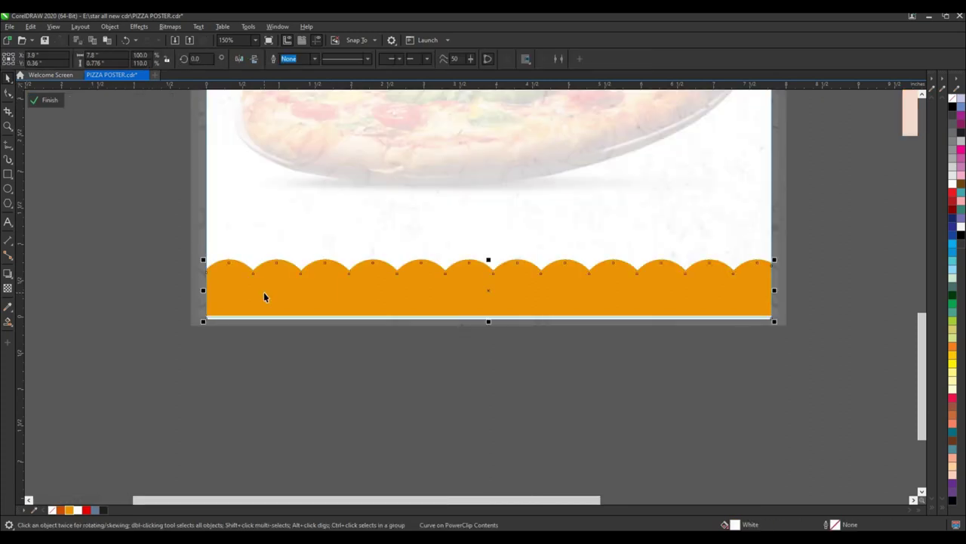
click(52, 510)
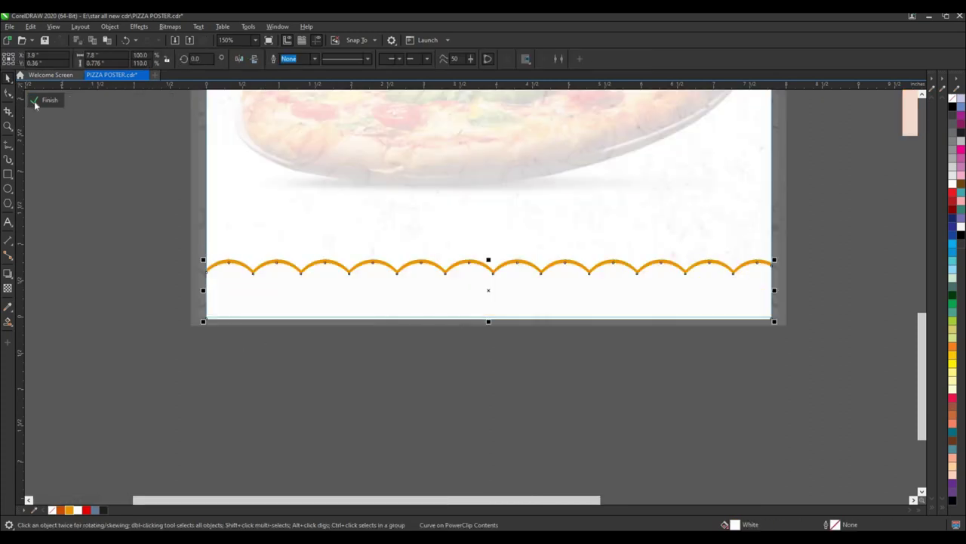
click(35, 103)
click(315, 345)
- Draw a rectangle over the pizza
scroll(369, 381, down, 1)
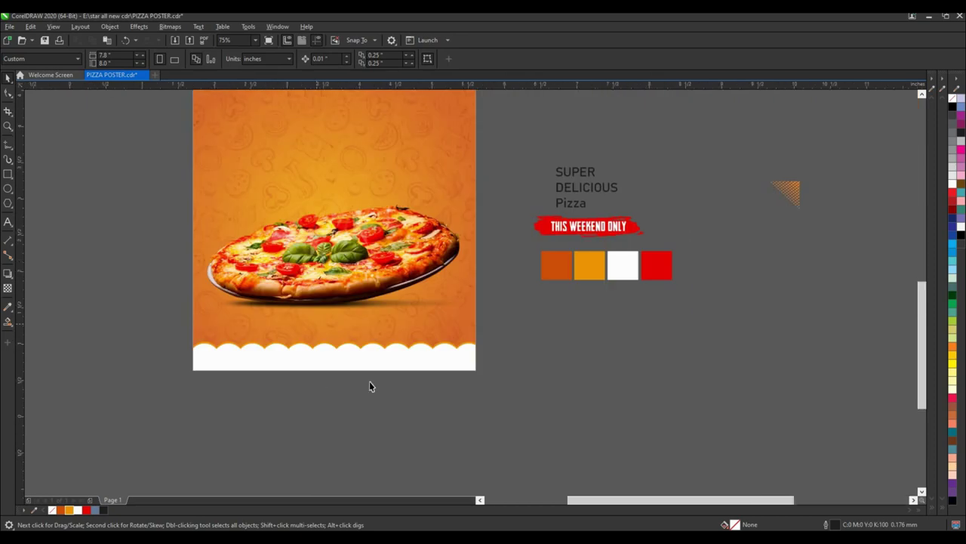
scroll(373, 370, up, 1)
scroll(376, 353, down, 1)
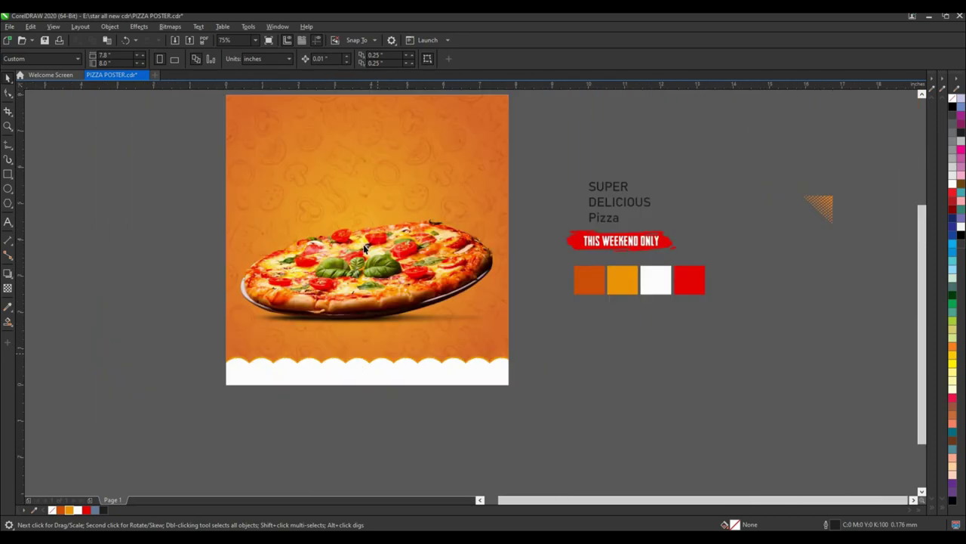
scroll(352, 257, down, 1)
scroll(350, 235, up, 1)
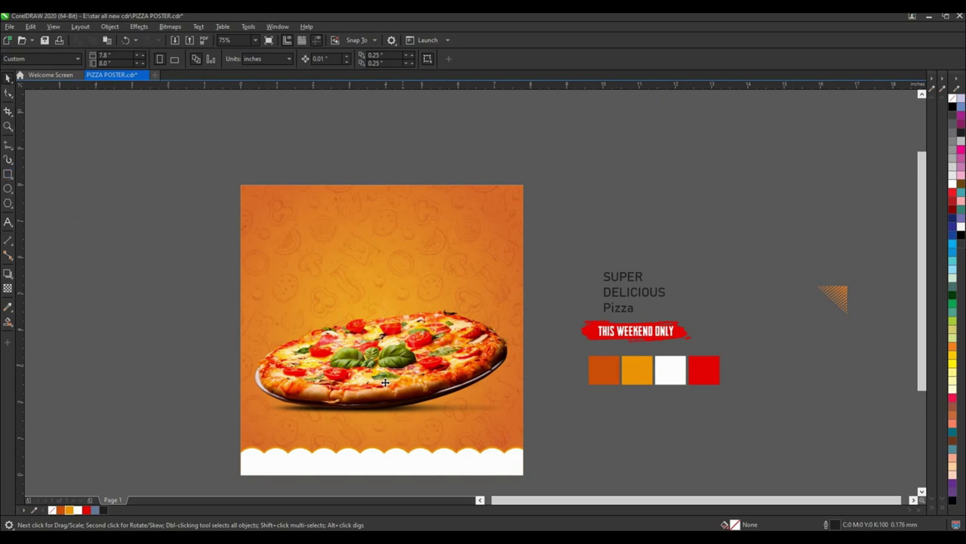
drag(387, 382, 385, 382)
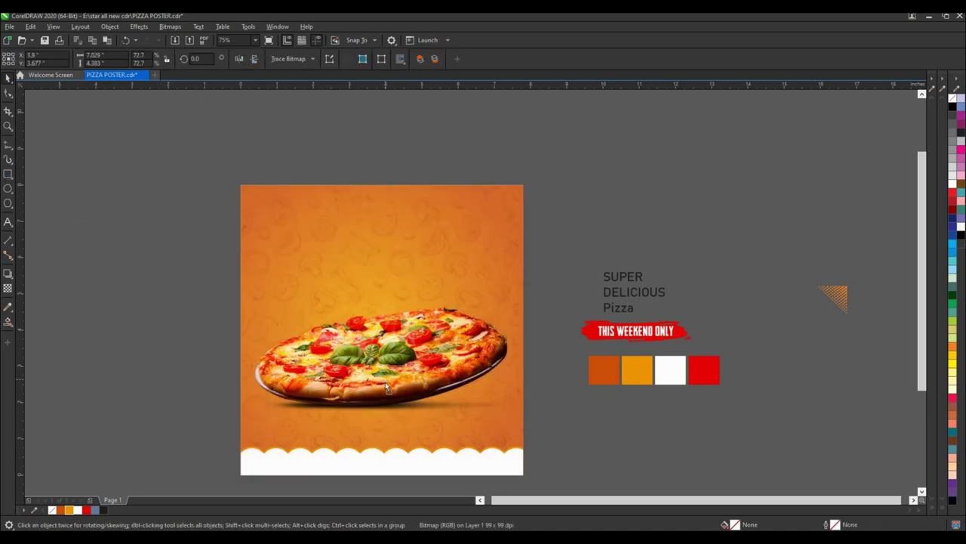
click(587, 408)
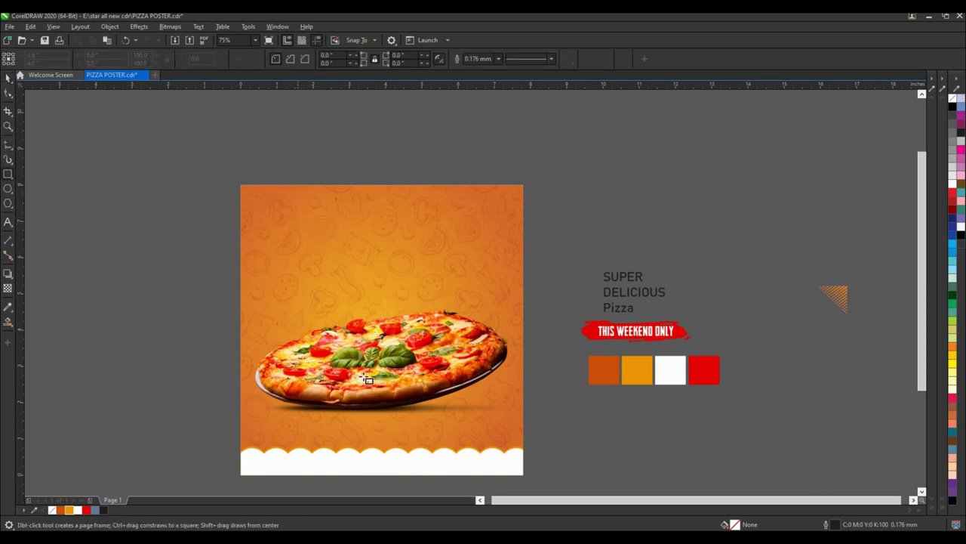
drag(299, 219, 479, 436)
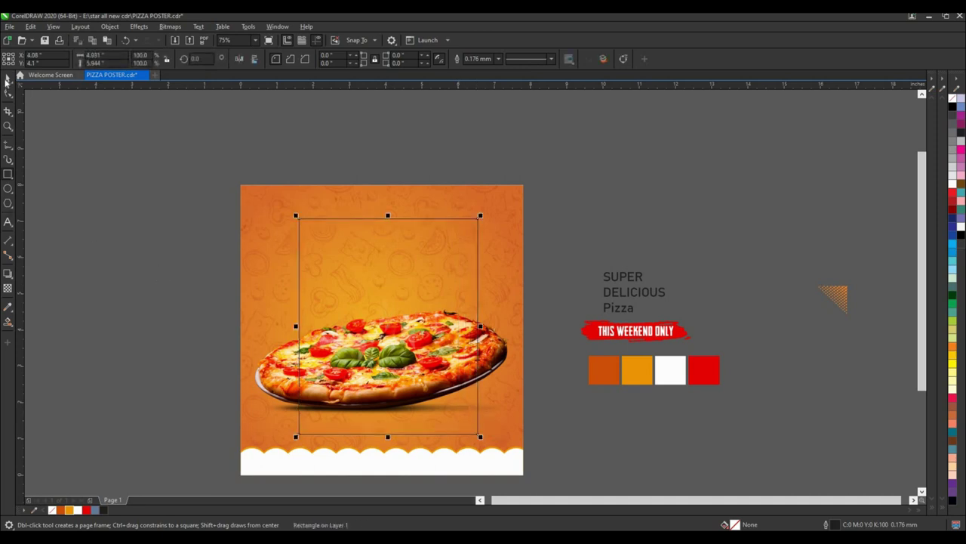
key(space)
- Centre the rectangle horizontally on the background with C
shift+click(266, 254)
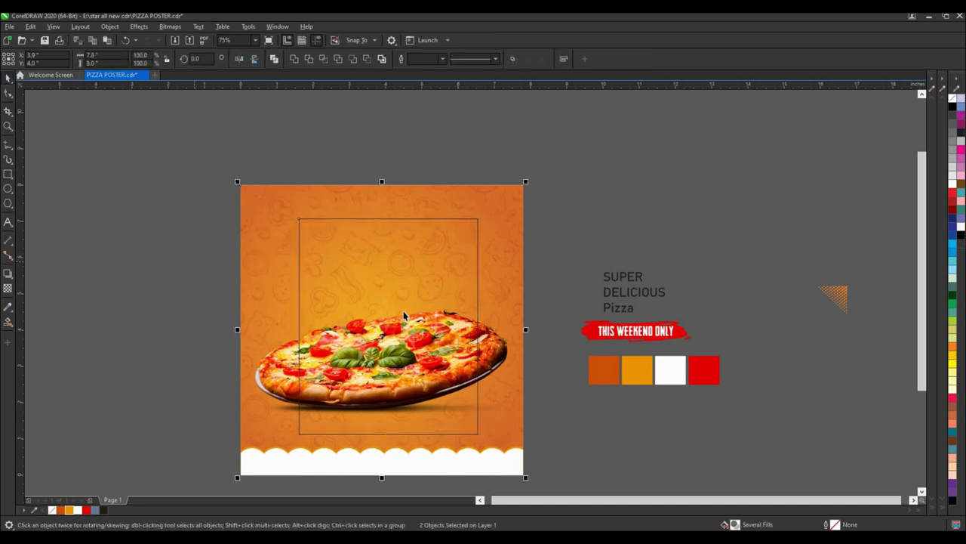
key(c)
click(460, 329)
scroll(483, 326, up, 2)
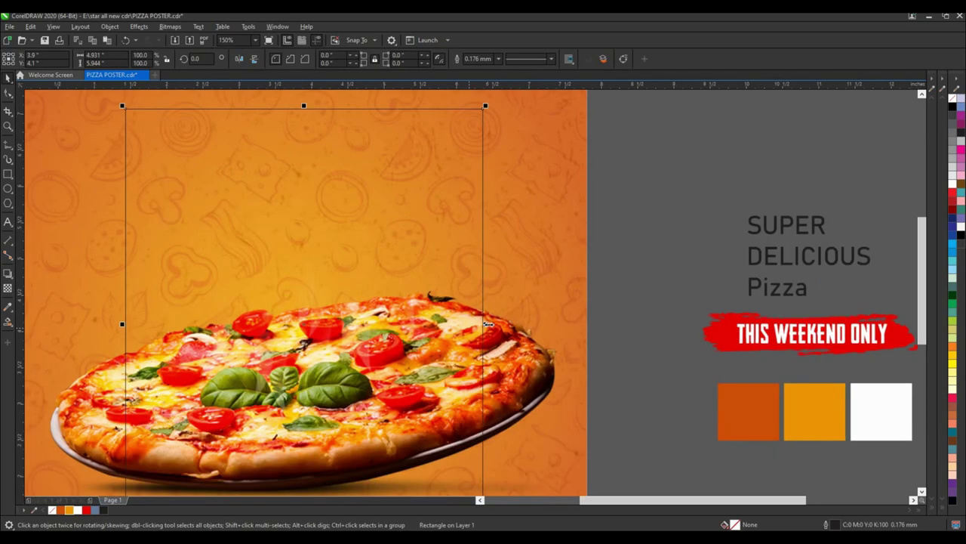
drag(484, 324, 485, 323)
scroll(453, 234, down, 2)
- Give the rectangle a 2.0 mm white outline and convert it to curves
click(499, 59)
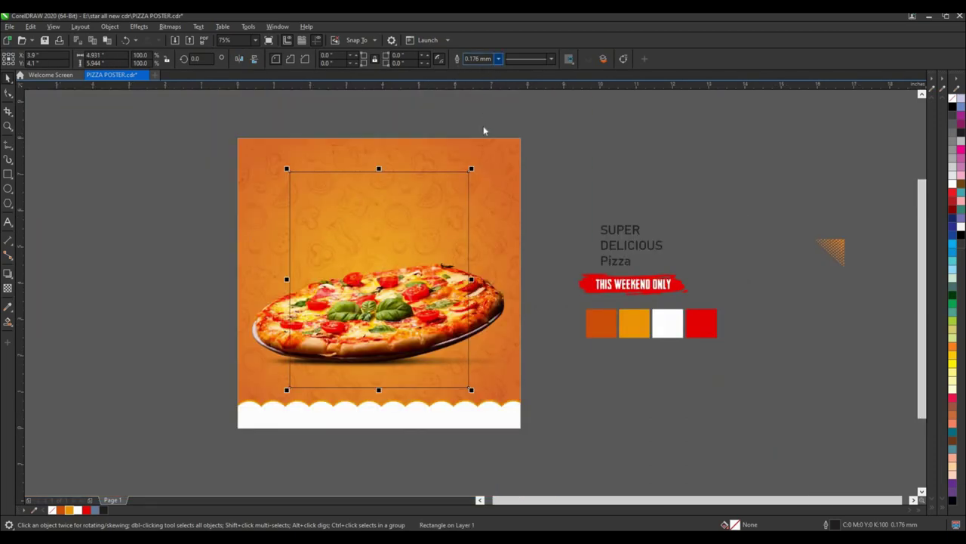
click(476, 138)
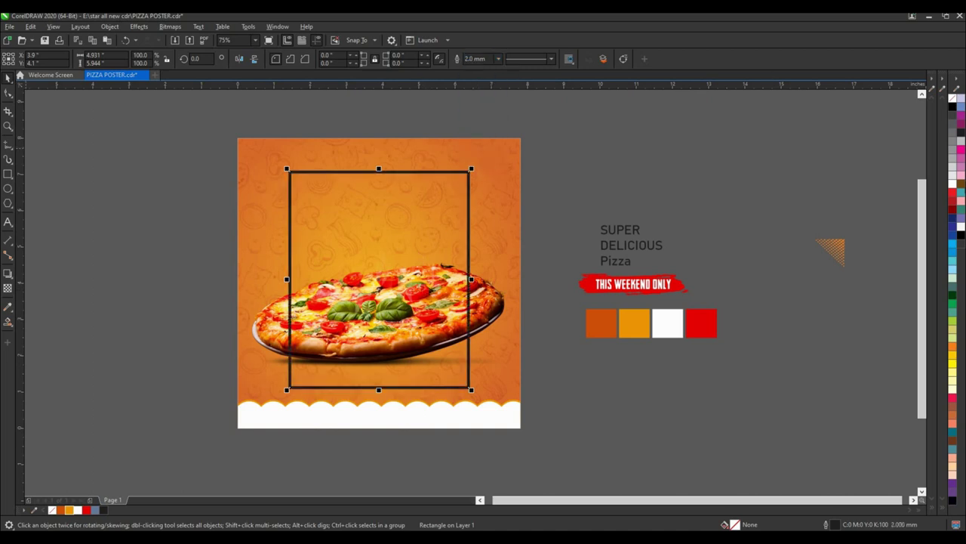
right_click(952, 183)
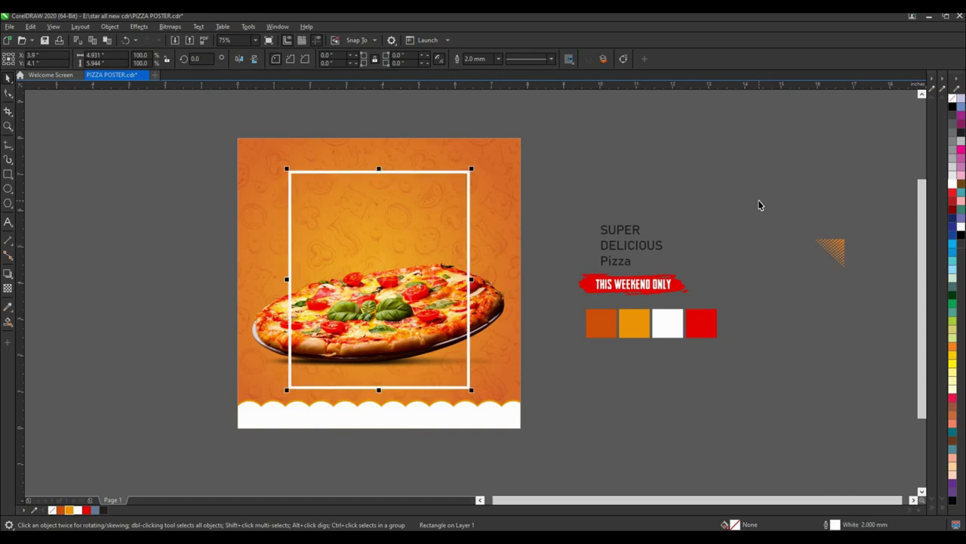
click(443, 293)
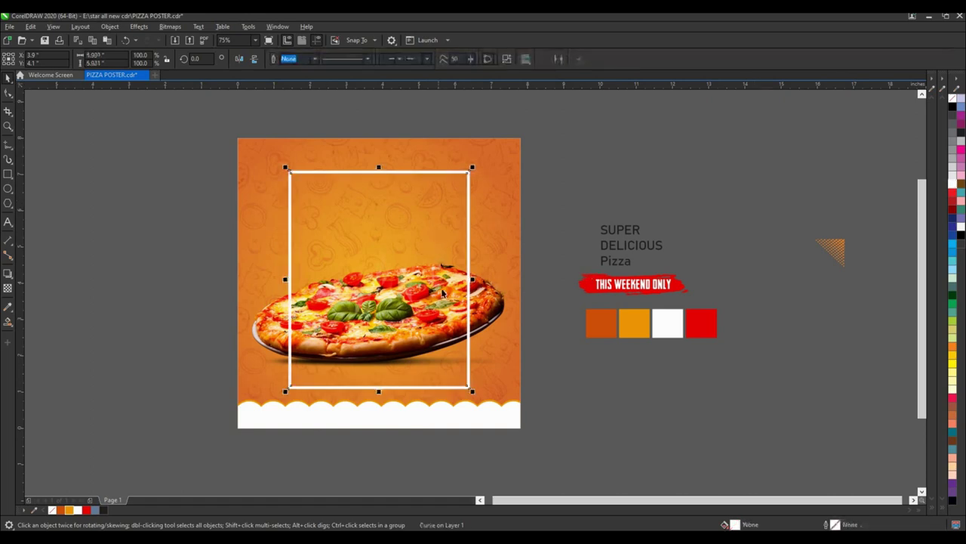
- Draw a thin rectangle across the white frame's right side where the pizza overlaps
scroll(510, 308, up, 2)
click(511, 308)
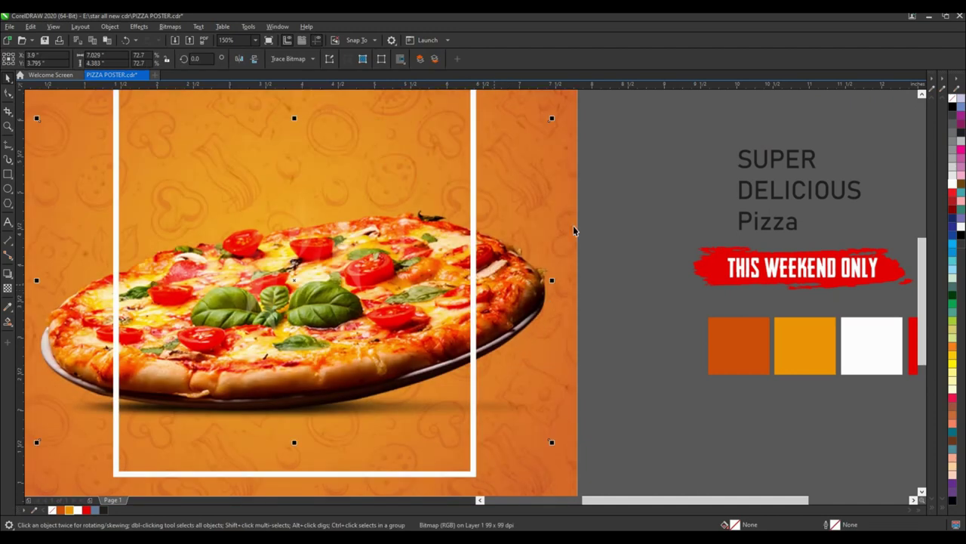
scroll(521, 279, down, 2)
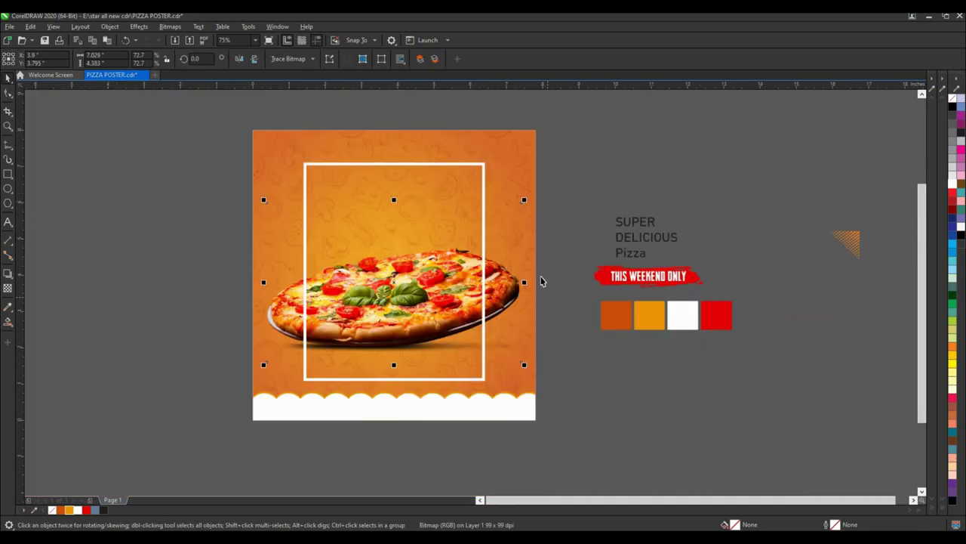
click(484, 241)
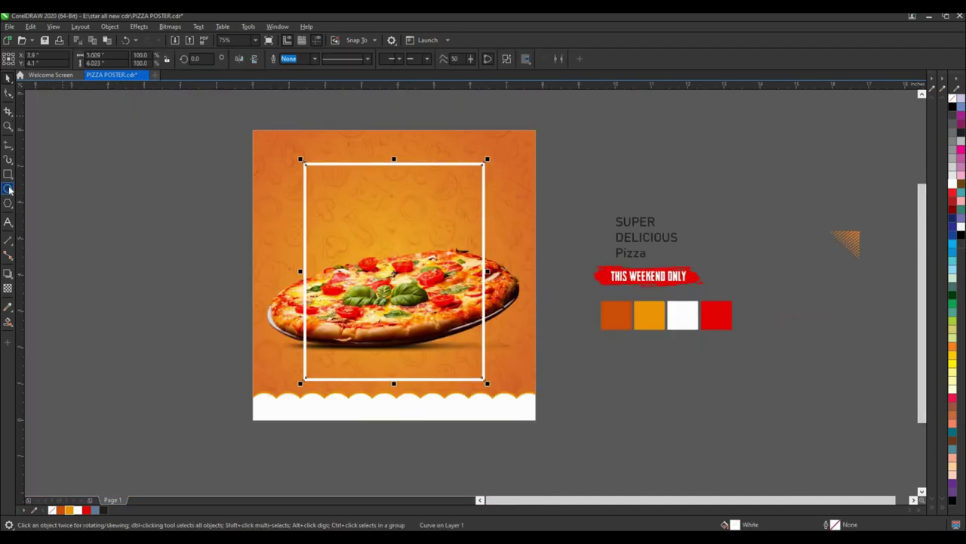
key(F6)
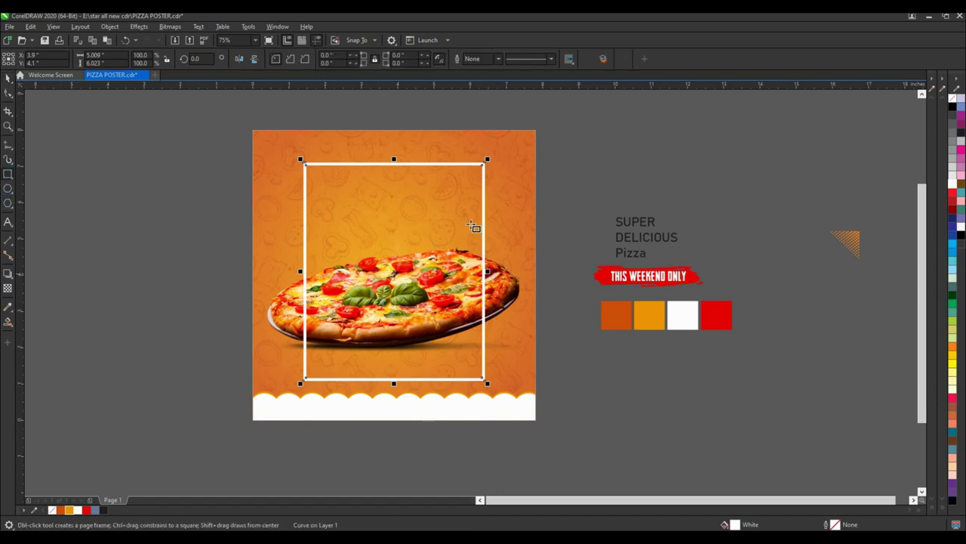
scroll(472, 221, up, 2)
drag(472, 221, 494, 385)
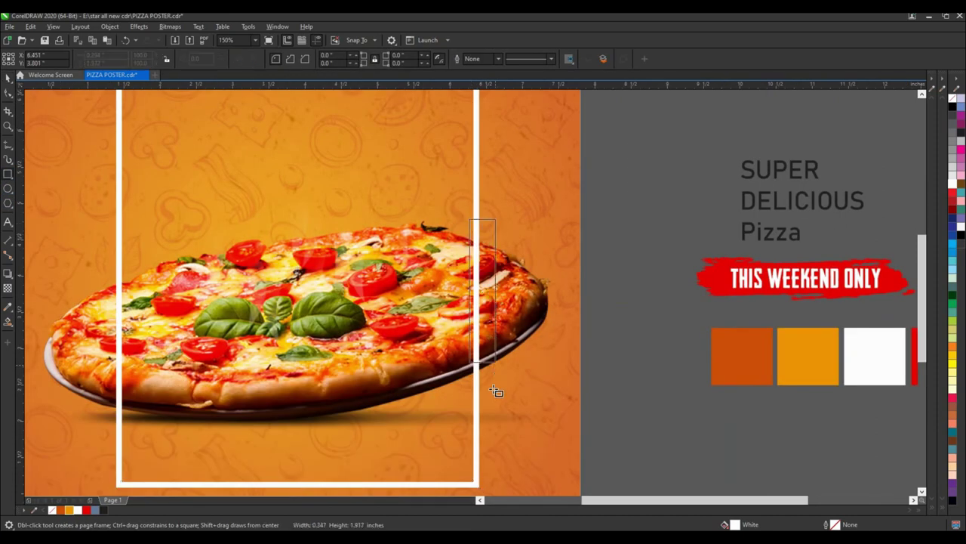
drag(494, 385, 495, 385)
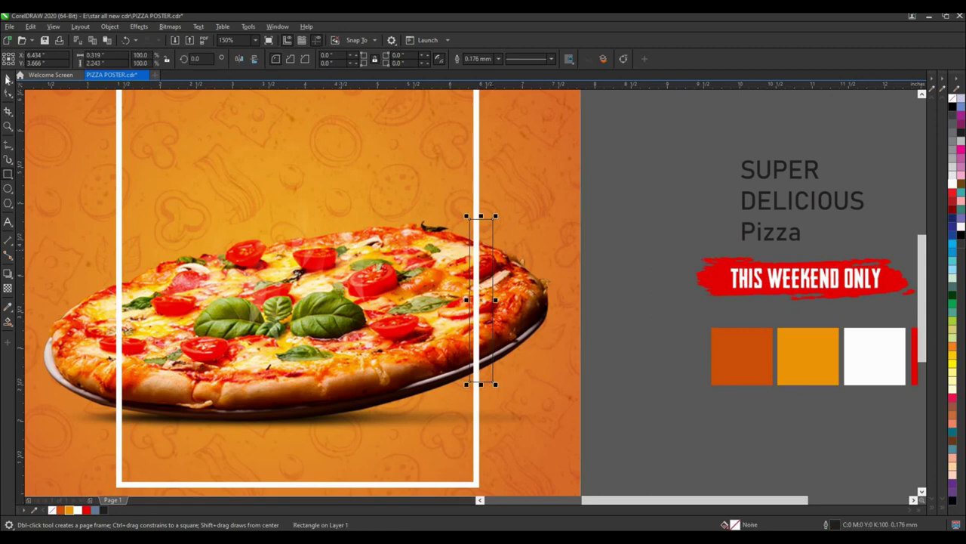
key(space)
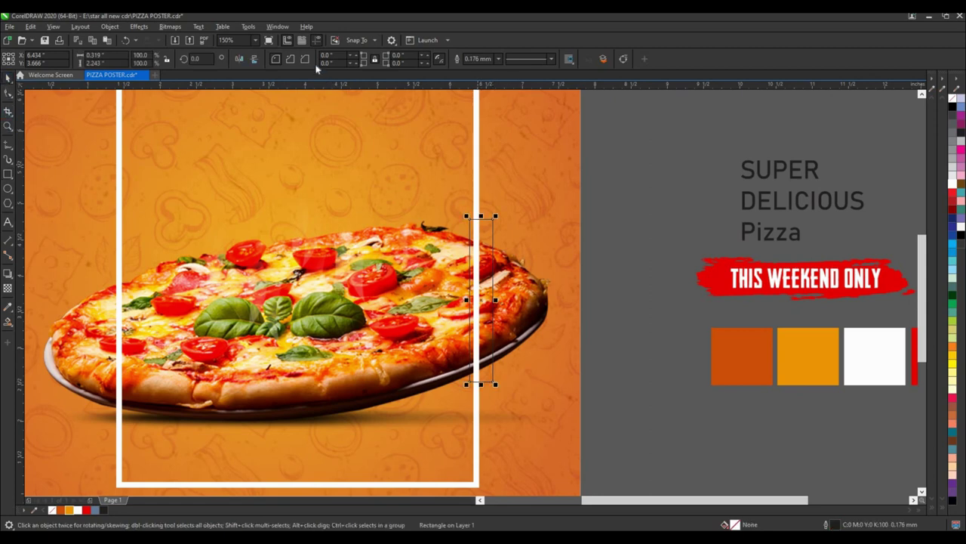
- Cut a gap in the frame's right side, delete the cutter, and check the pizza breaks out
shift+click(478, 163)
click(314, 59)
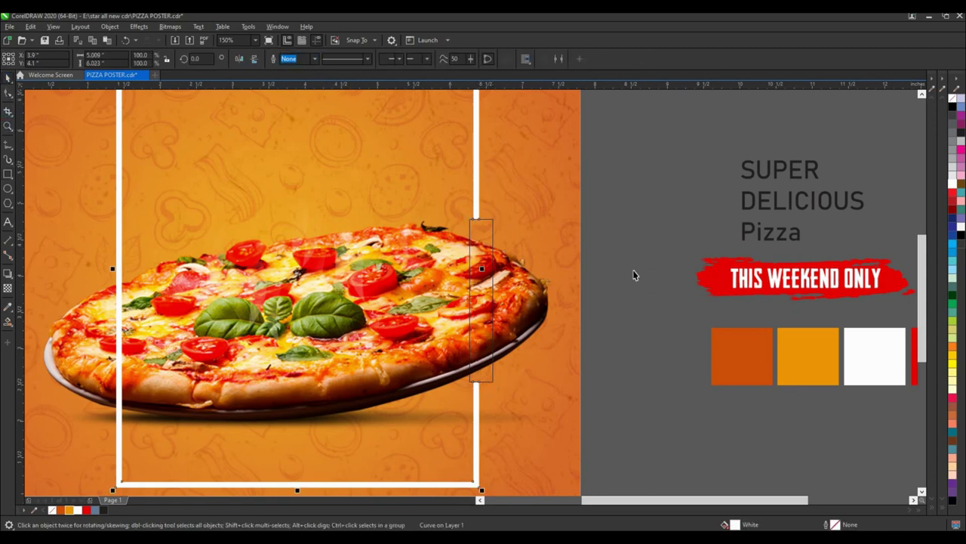
click(502, 270)
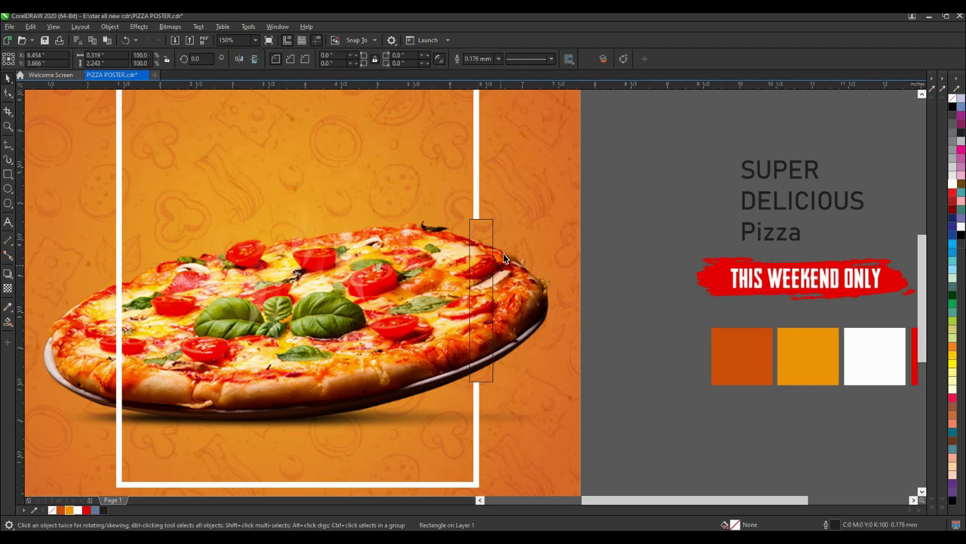
key(Delete)
click(475, 318)
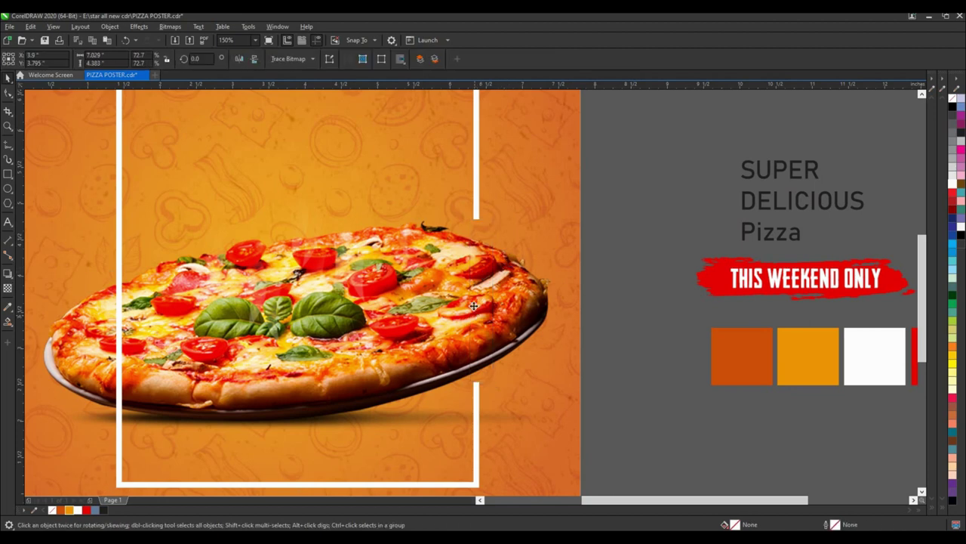
scroll(552, 332, down, 2)
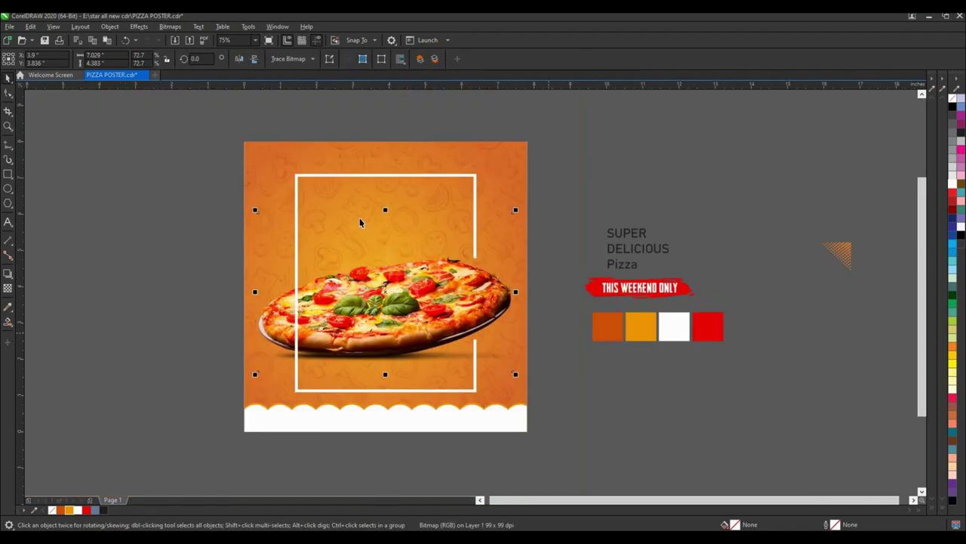
click(296, 271)
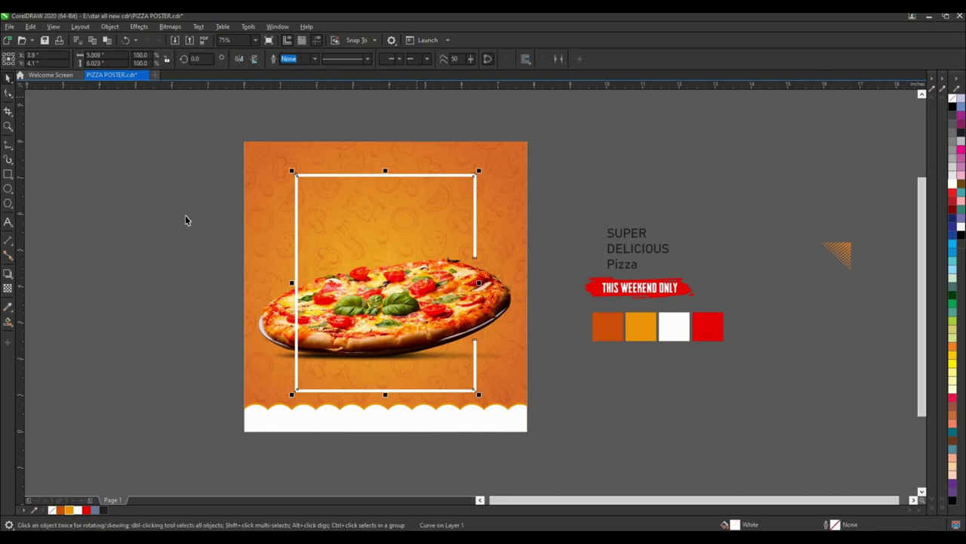
key(Escape)
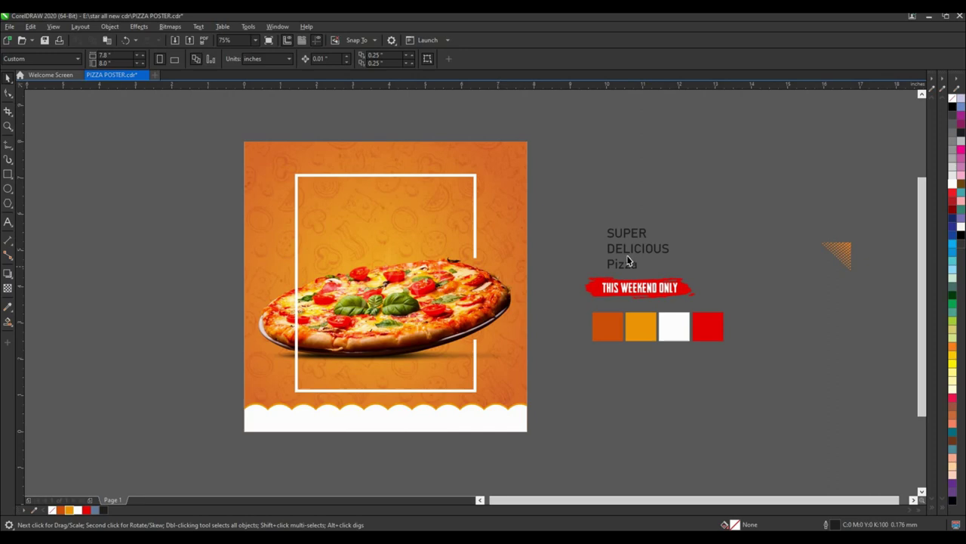
- Place the SUPER DELICIOUS PIZZA title in the frame's top-left in Headliner No. 45, enlarged to 55.94 pt
click(634, 253)
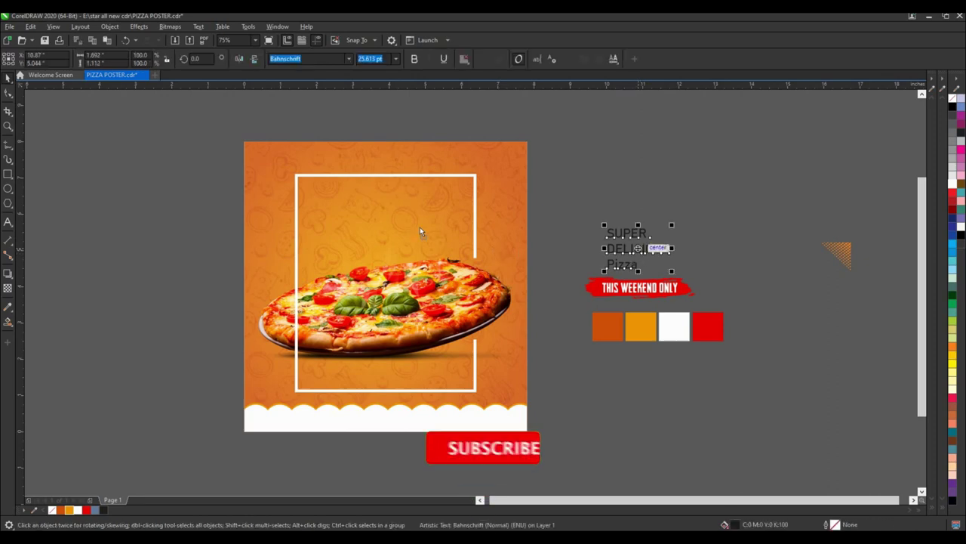
drag(347, 219, 344, 219)
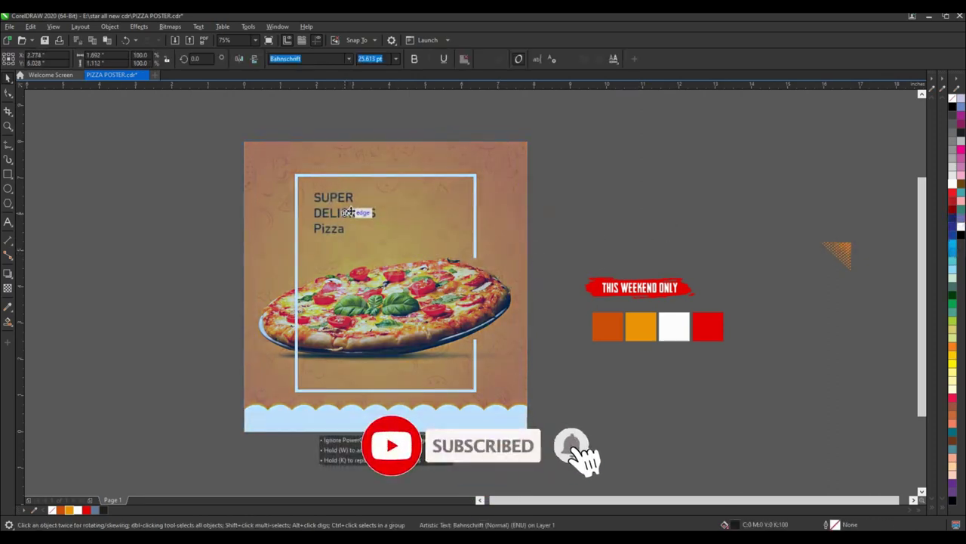
scroll(343, 215, up, 3)
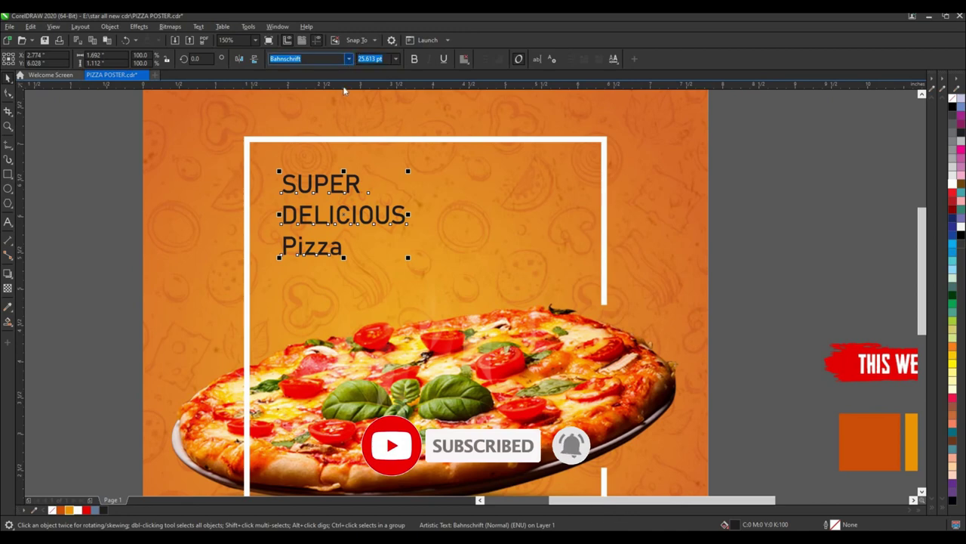
click(349, 59)
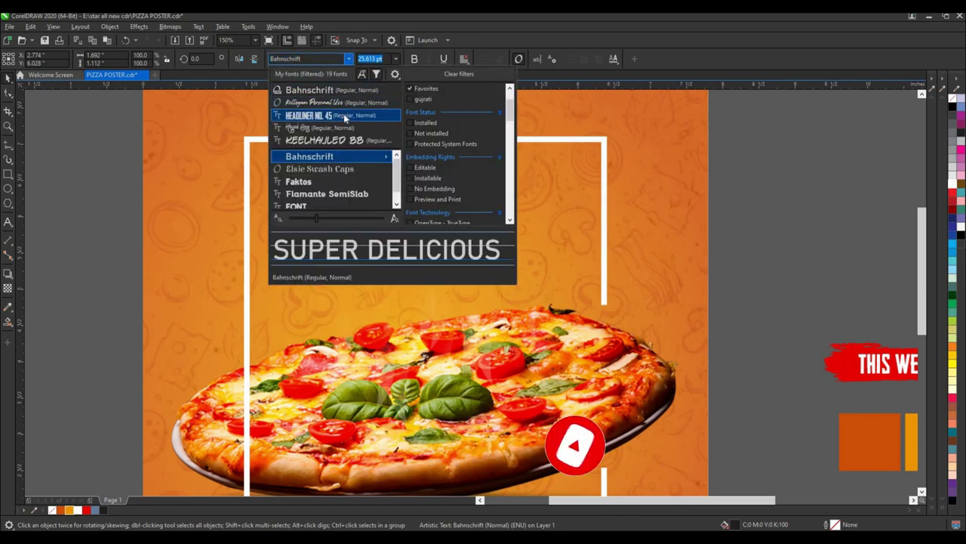
click(332, 115)
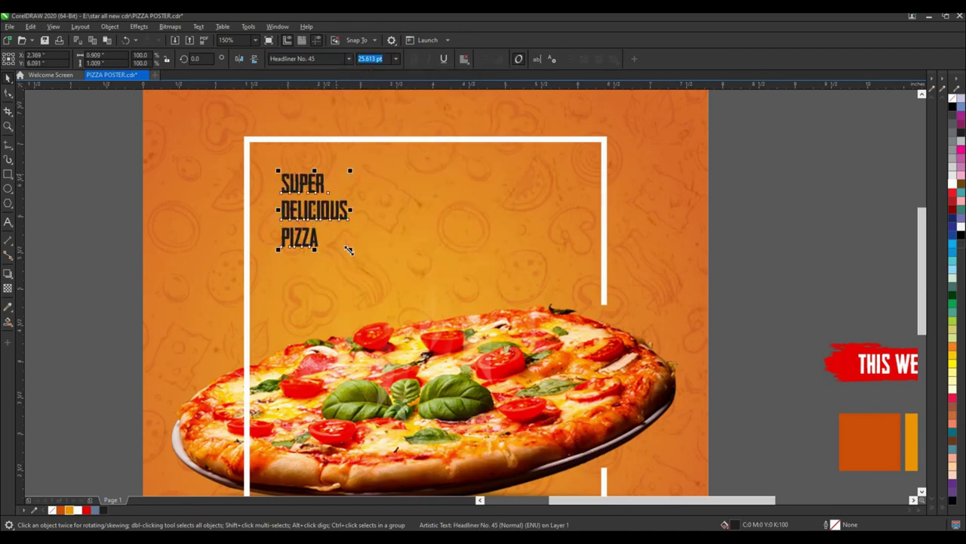
mouse_move(349, 250)
mouse_down()
mouse_move(456, 400)
mouse_move(428, 335)
mouse_up()
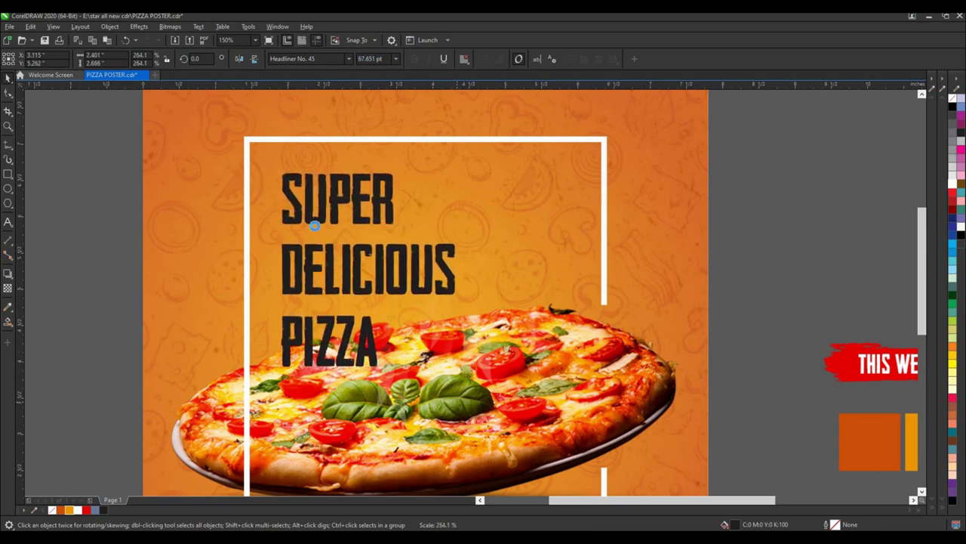
drag(310, 195, 306, 187)
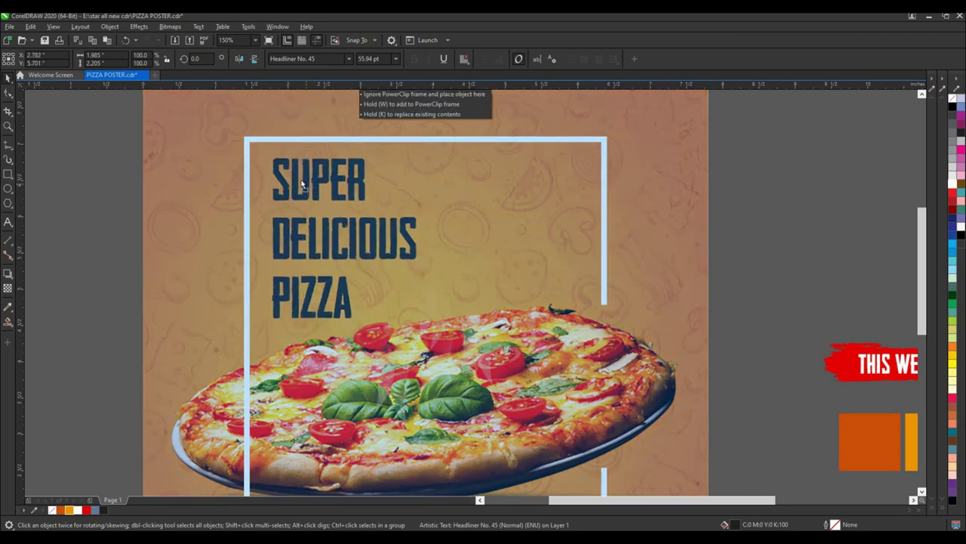
drag(306, 187, 302, 174)
- Break apart the title and set PIZZA in Kollegan Personal Use, nudged slightly right and up
scroll(302, 175, down, 2)
key(ctrl+k)
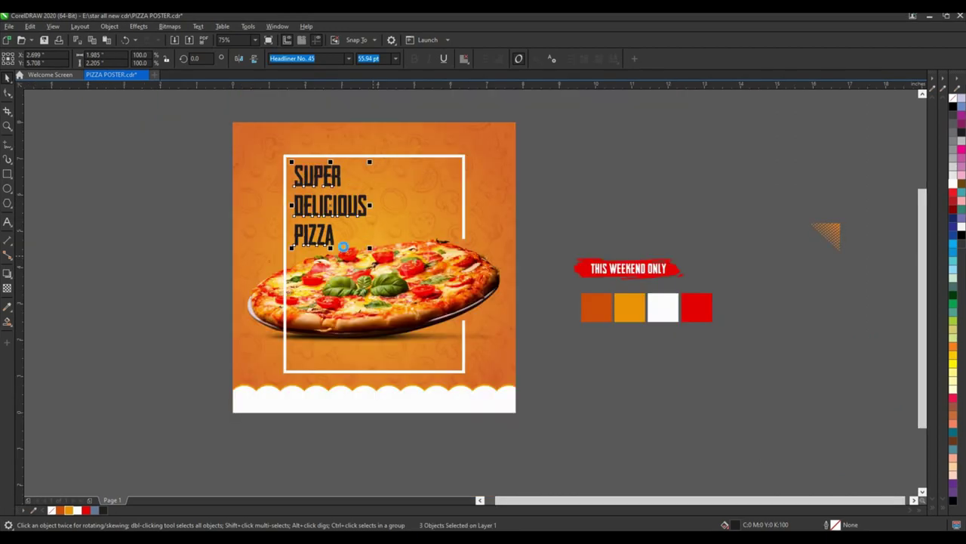
click(324, 235)
scroll(344, 234, up, 2)
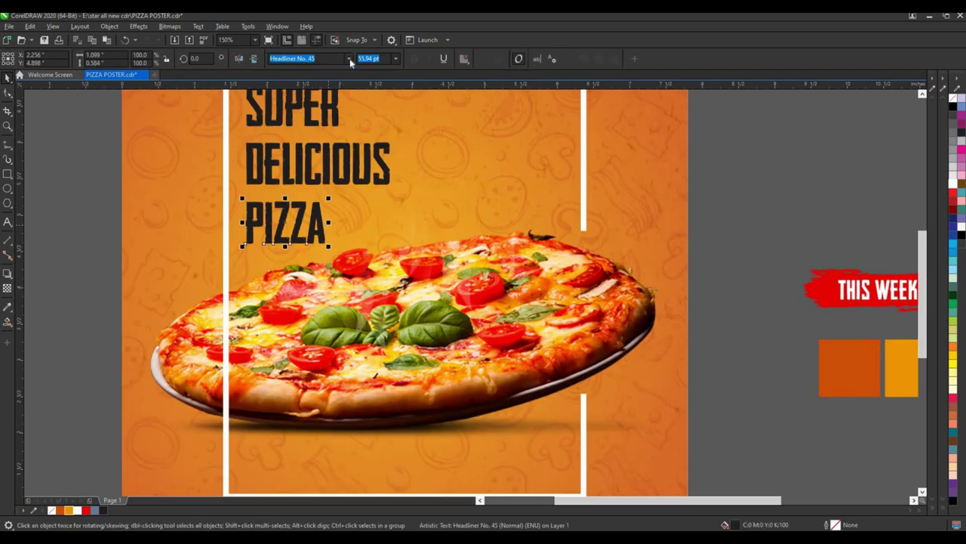
click(349, 59)
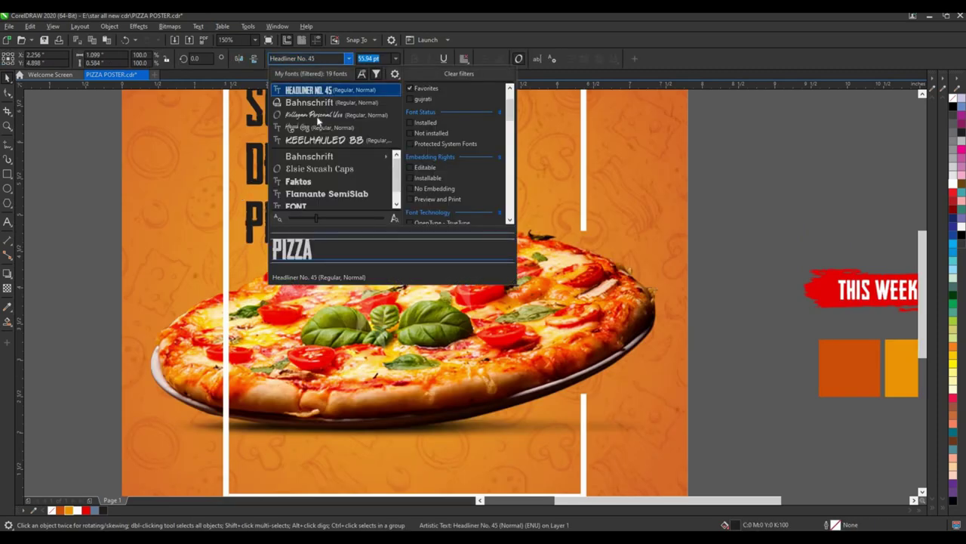
key(Return)
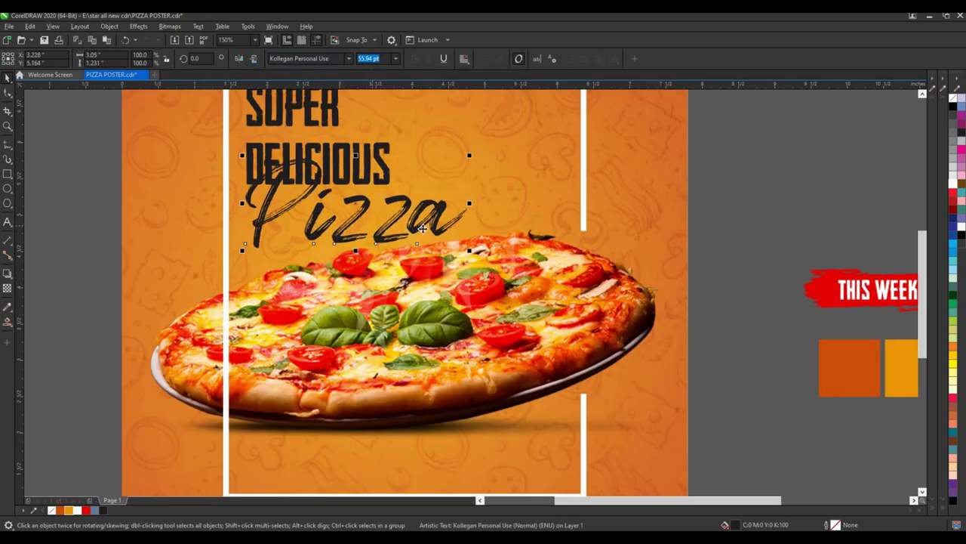
drag(447, 219, 459, 215)
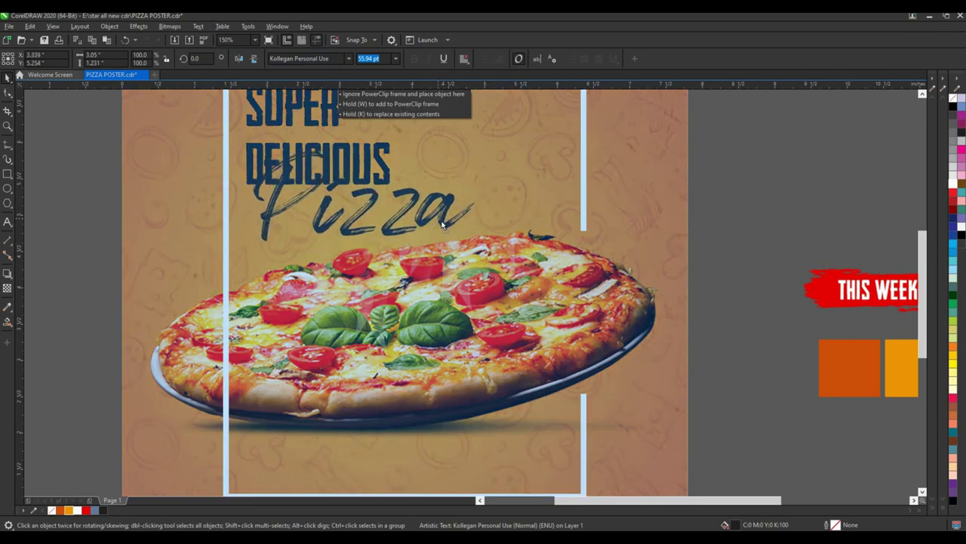
scroll(244, 178, down, 3)
scroll(310, 159, up, 3)
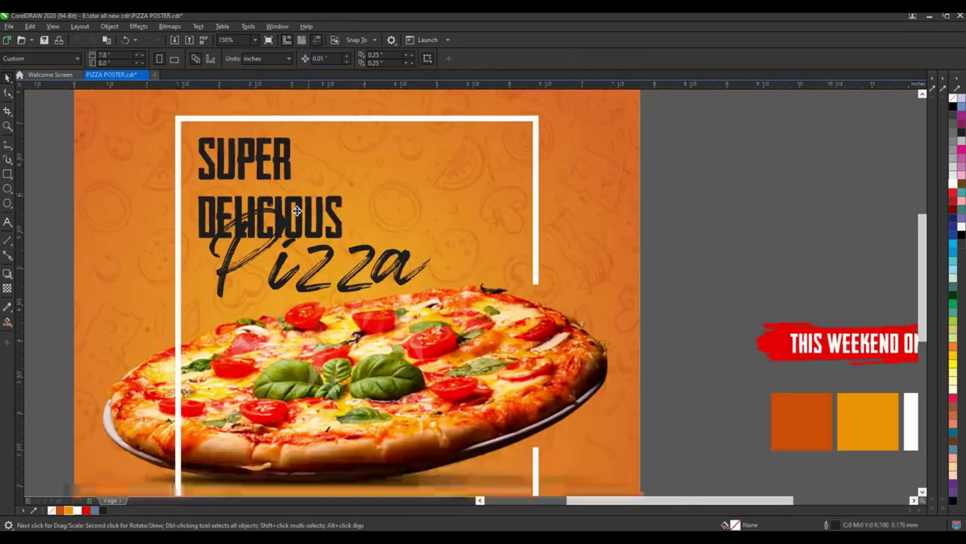
- Move the SUPER DELICIOUS title right and down above the Pizza script
click(298, 216)
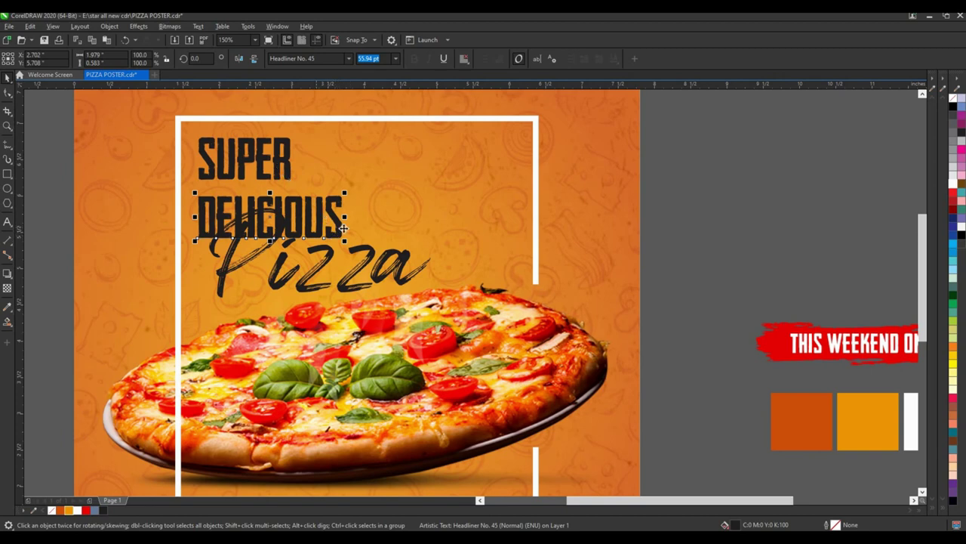
scroll(230, 174, down, 2)
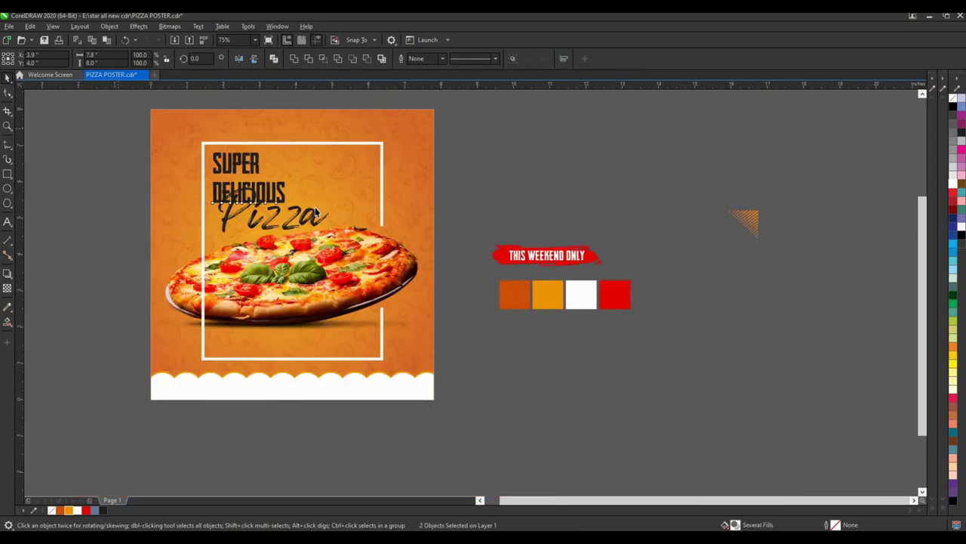
click(289, 206)
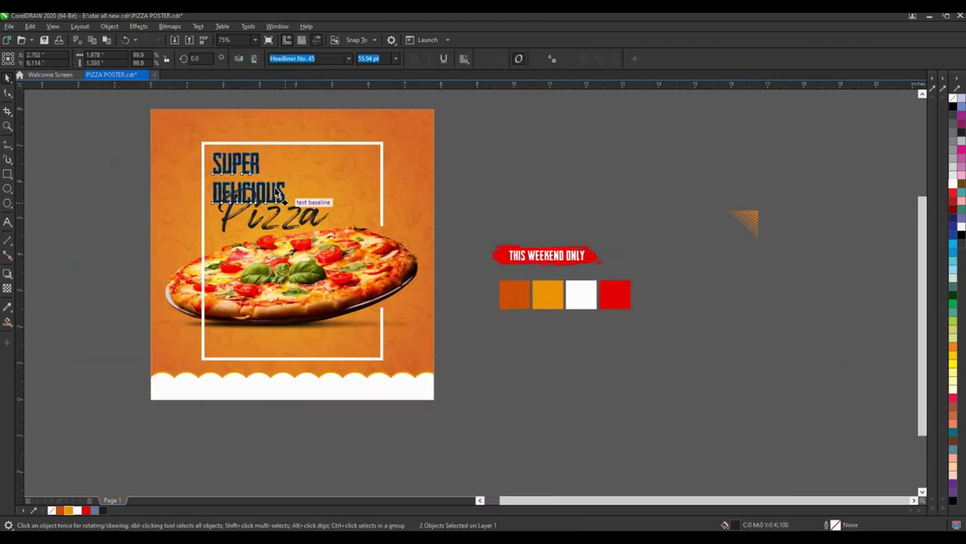
scroll(252, 185, up, 2)
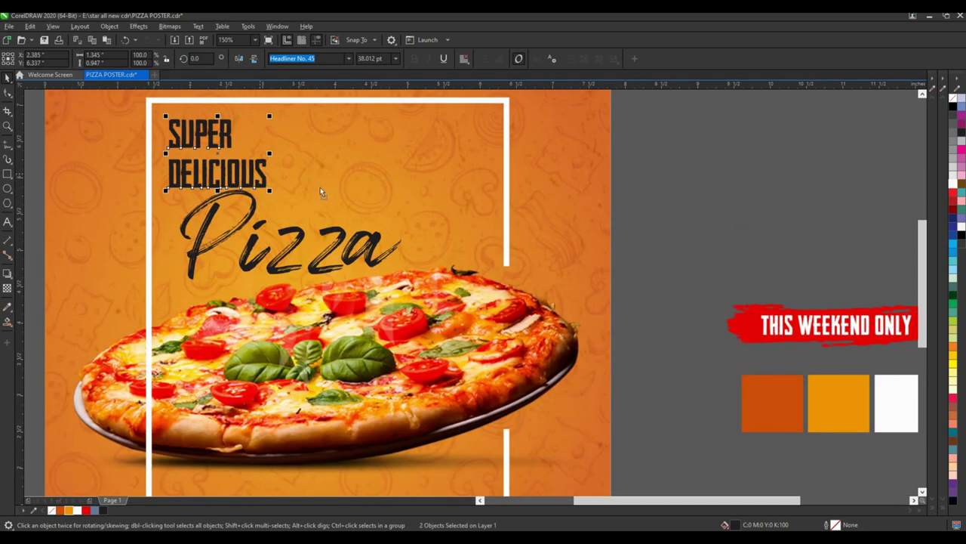
drag(226, 170, 323, 197)
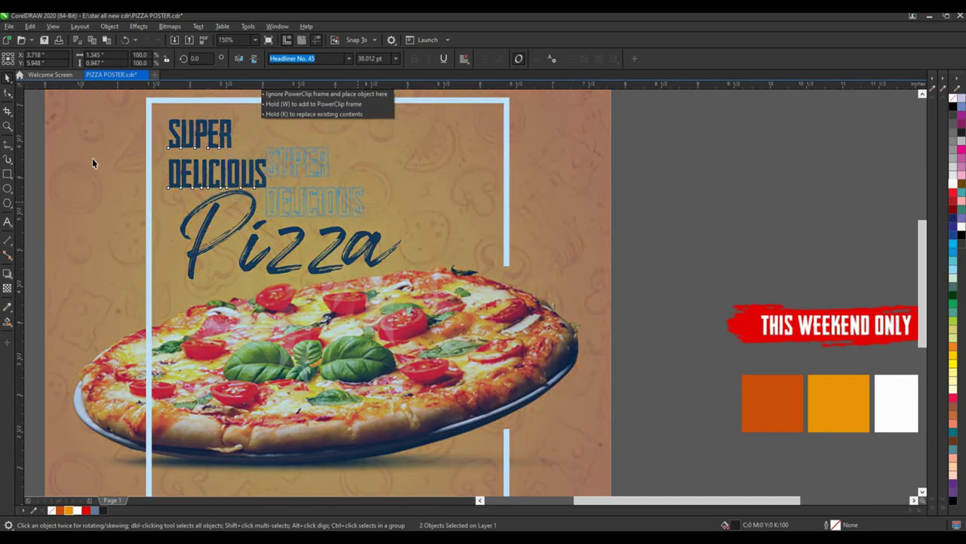
scroll(355, 226, down, 3)
key(Escape)
scroll(287, 212, up, 3)
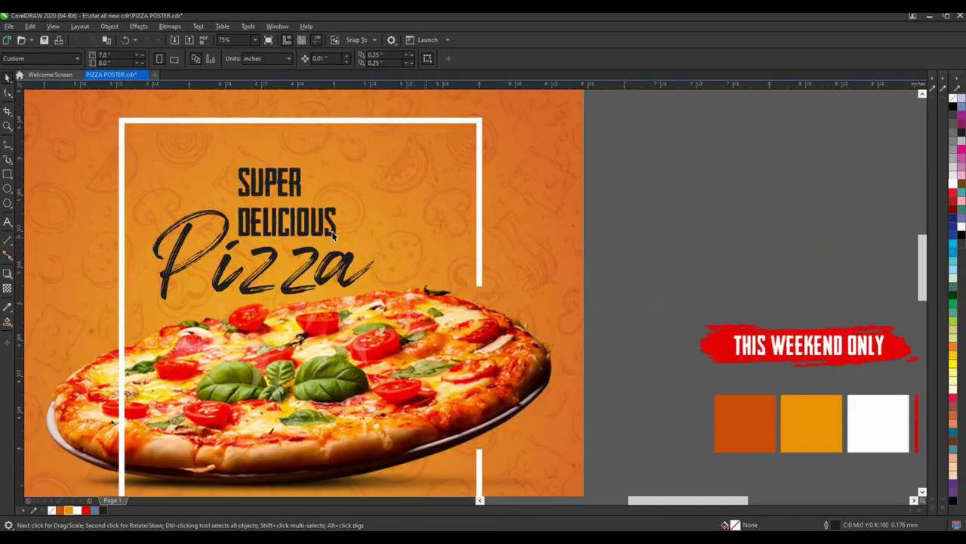
scroll(283, 228, up, 1)
scroll(281, 215, down, 1)
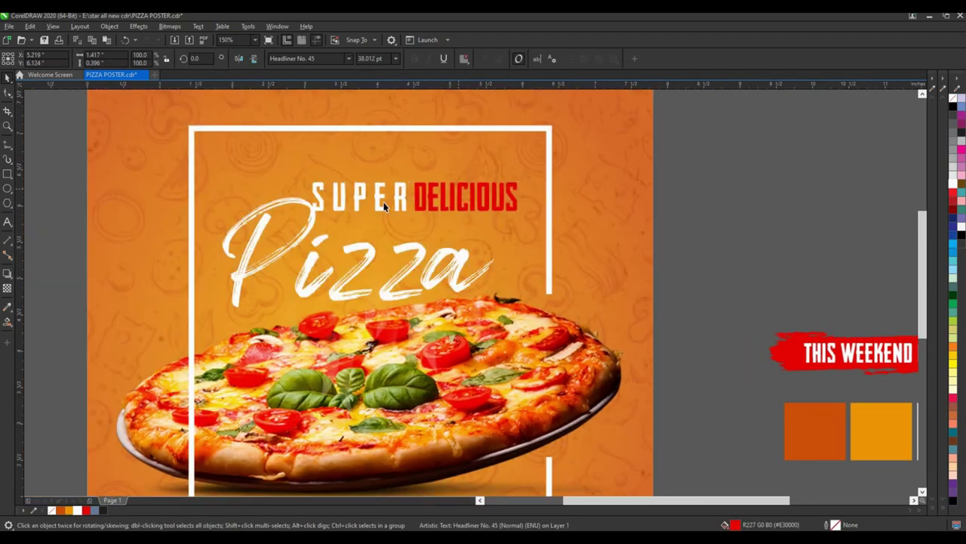
scroll(384, 202, up, 2)
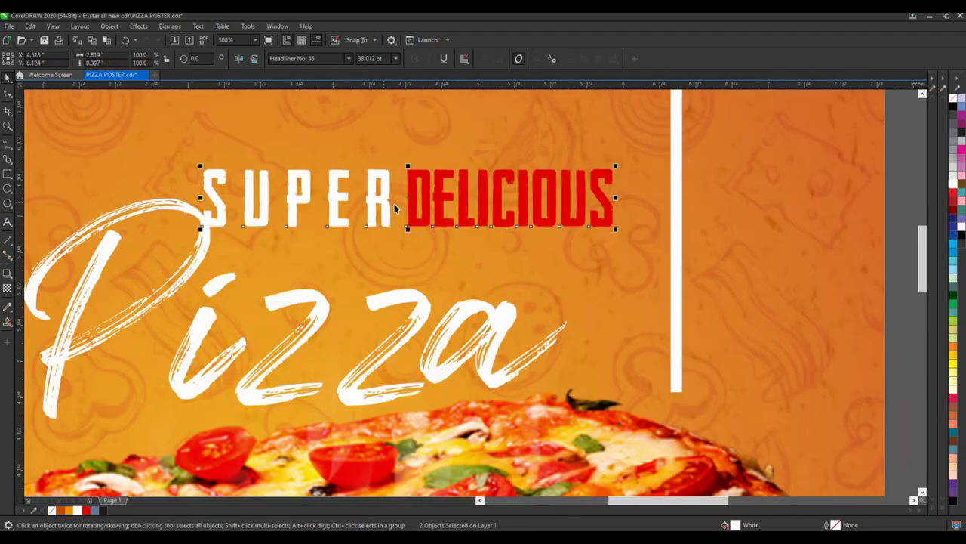
scroll(392, 211, down, 2)
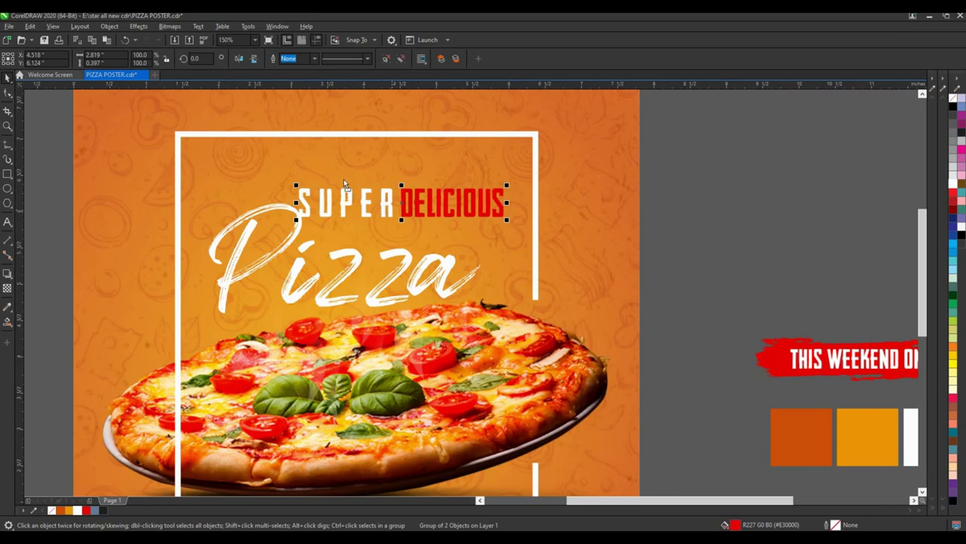
- Raise the SUPER DELICIOUS group higher in the frame and enlarge it slightly
drag(345, 197, 452, 158)
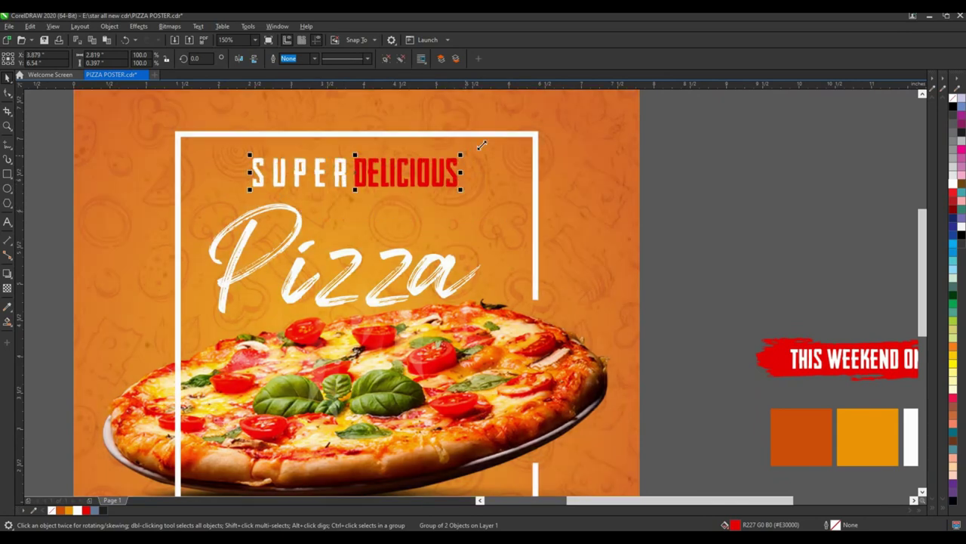
drag(322, 182, 343, 184)
key(F3)
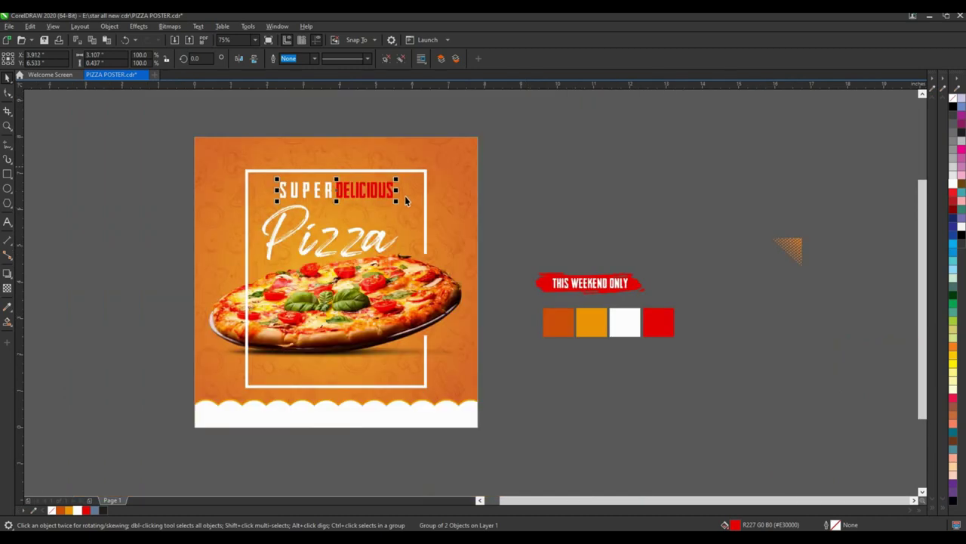
scroll(403, 200, up, 2)
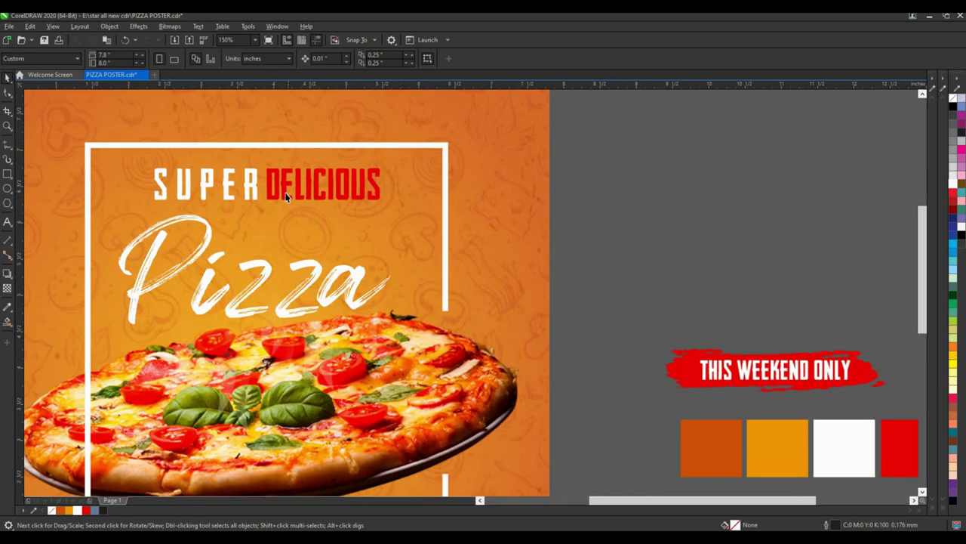
click(286, 193)
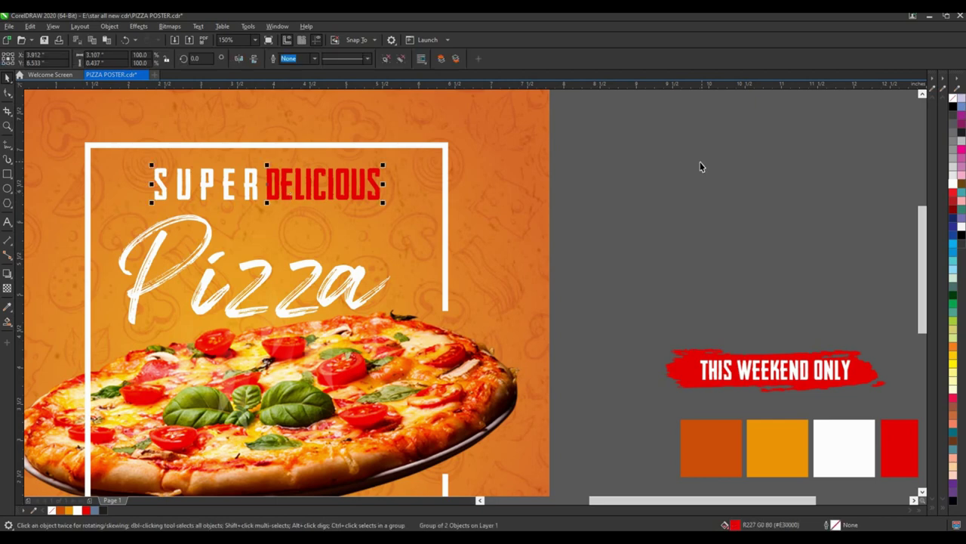
click(700, 161)
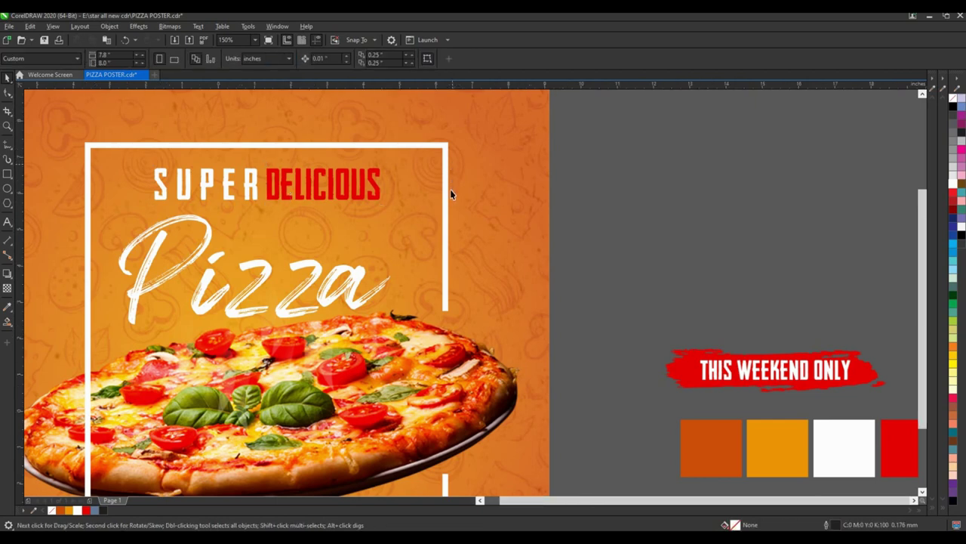
scroll(450, 195, down, 2)
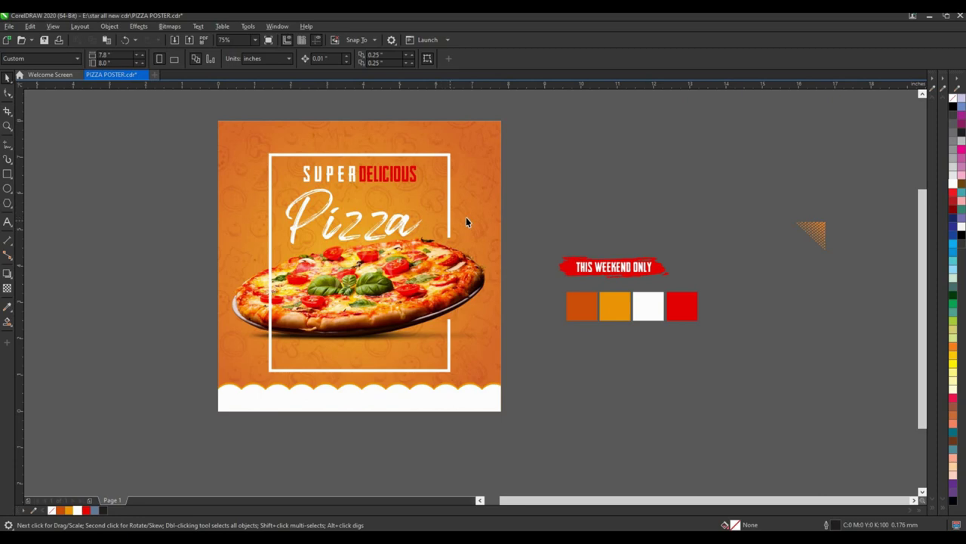
- Move the red THIS WEEKEND ONLY banner onto the frame's lower edge beneath the pizza
click(597, 271)
scroll(647, 256, up, 2)
scroll(646, 256, down, 2)
drag(410, 360, 382, 356)
scroll(382, 356, up, 2)
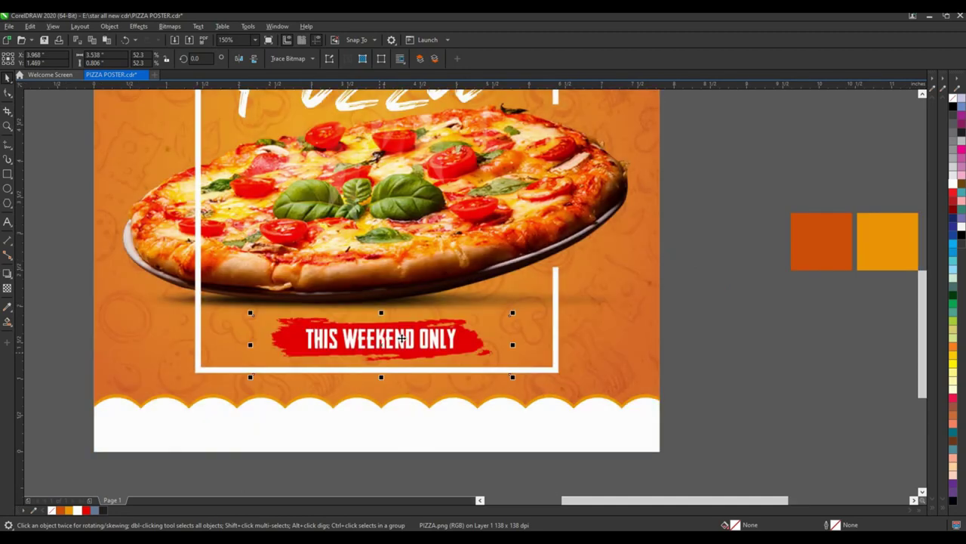
scroll(402, 339, up, 2)
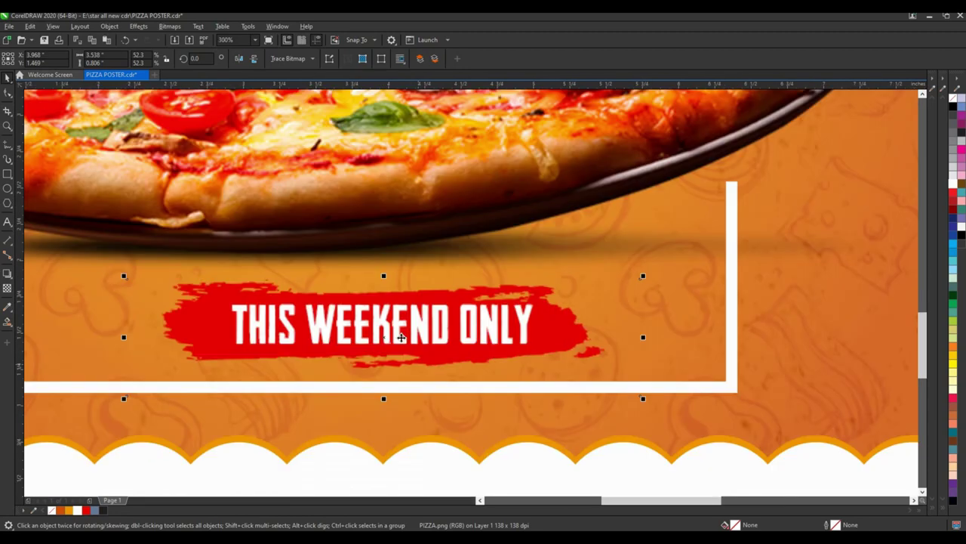
click(518, 298)
scroll(423, 283, down, 2)
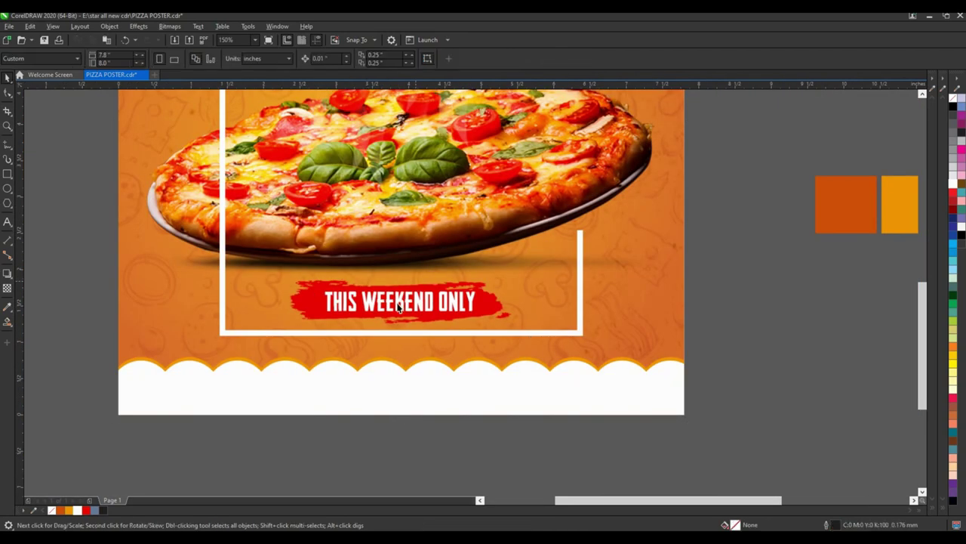
scroll(398, 306, up, 2)
scroll(291, 407, down, 2)
scroll(291, 408, down, 2)
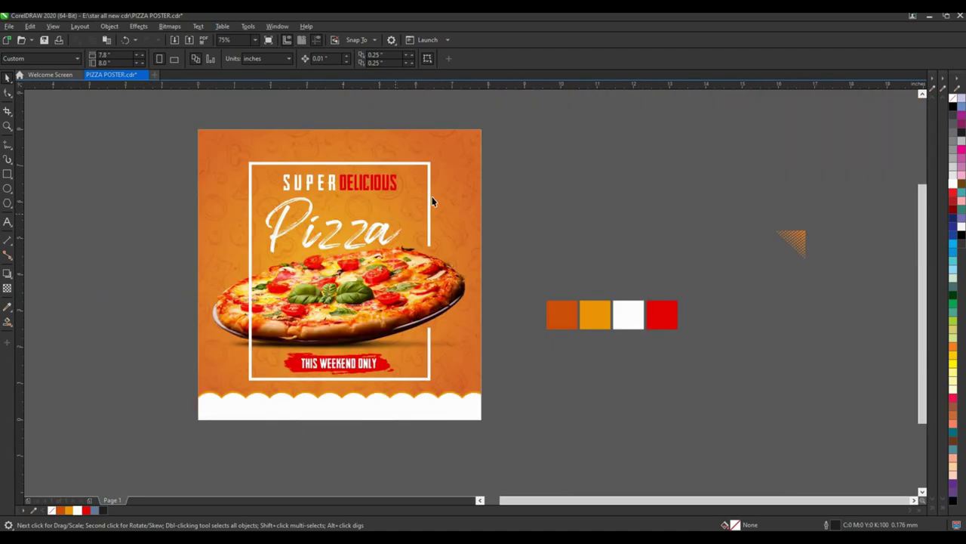
scroll(433, 205, up, 2)
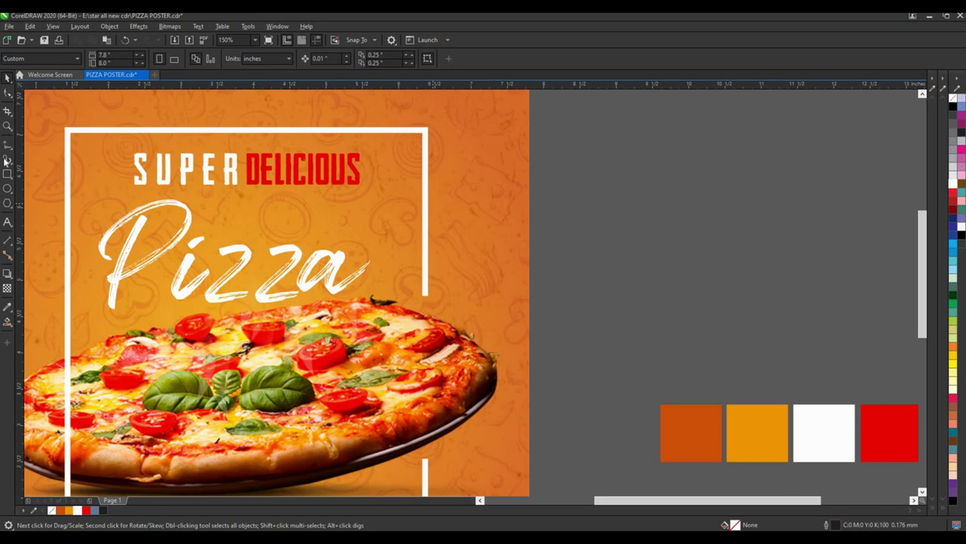
- Draw a 1.09-inch circle centred on the frame's right bar, filled red with no outline
click(8, 188)
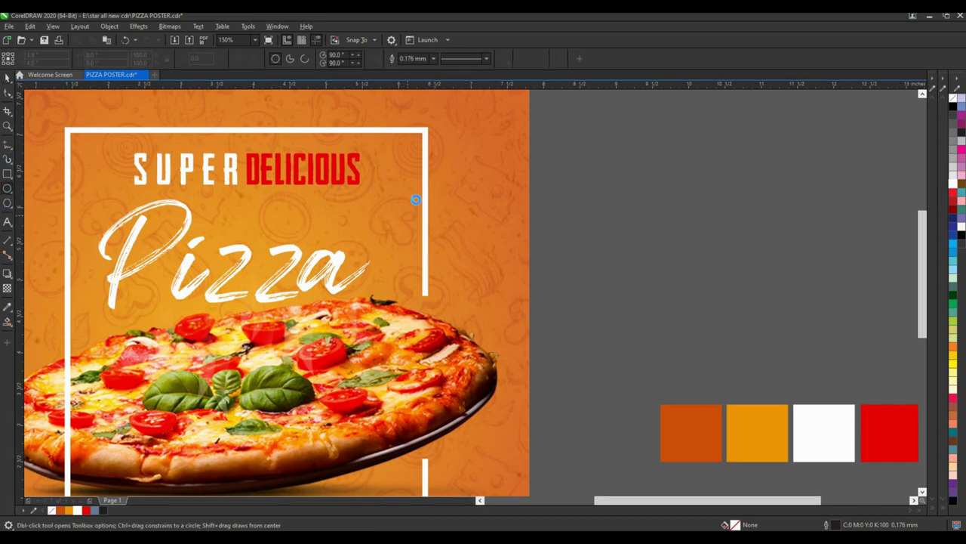
scroll(414, 202, up, 2)
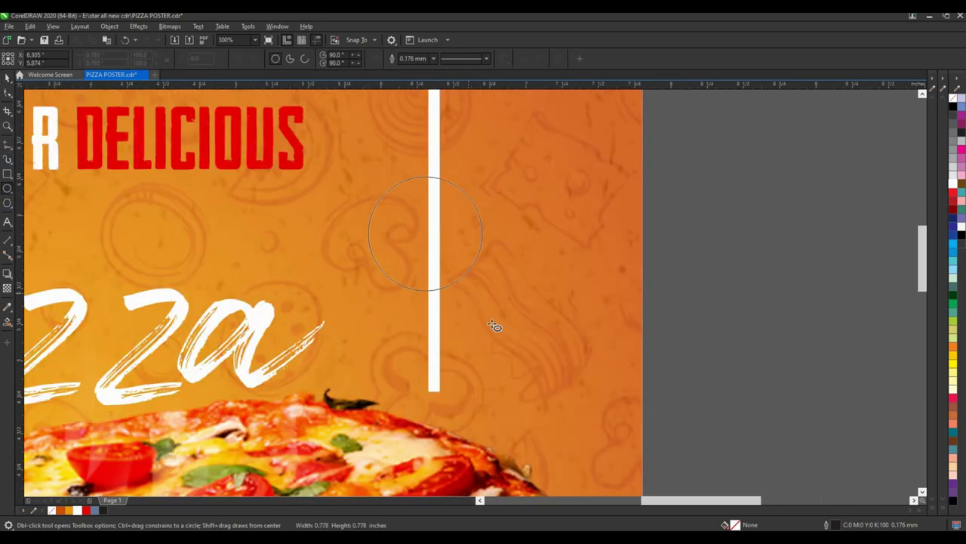
drag(366, 173, 521, 329)
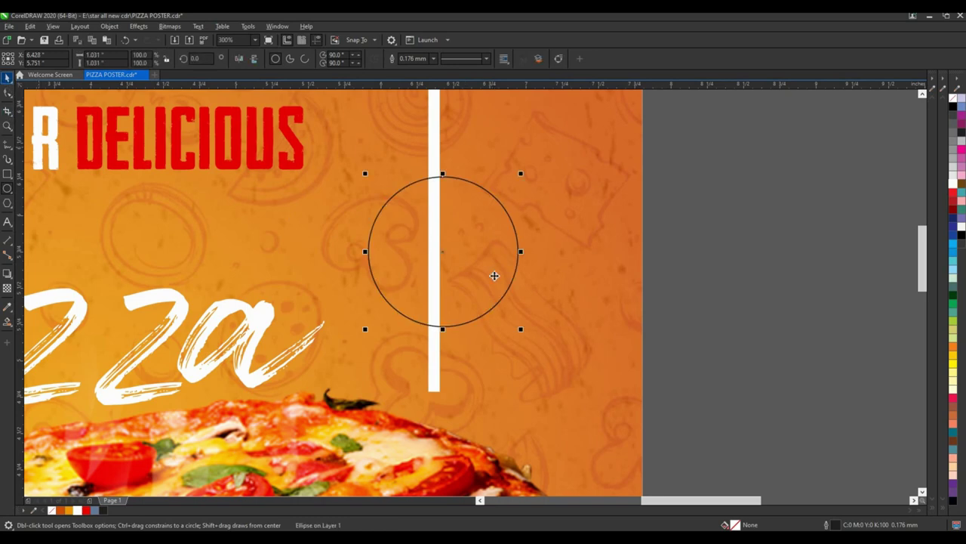
key(space)
drag(434, 252, 439, 245)
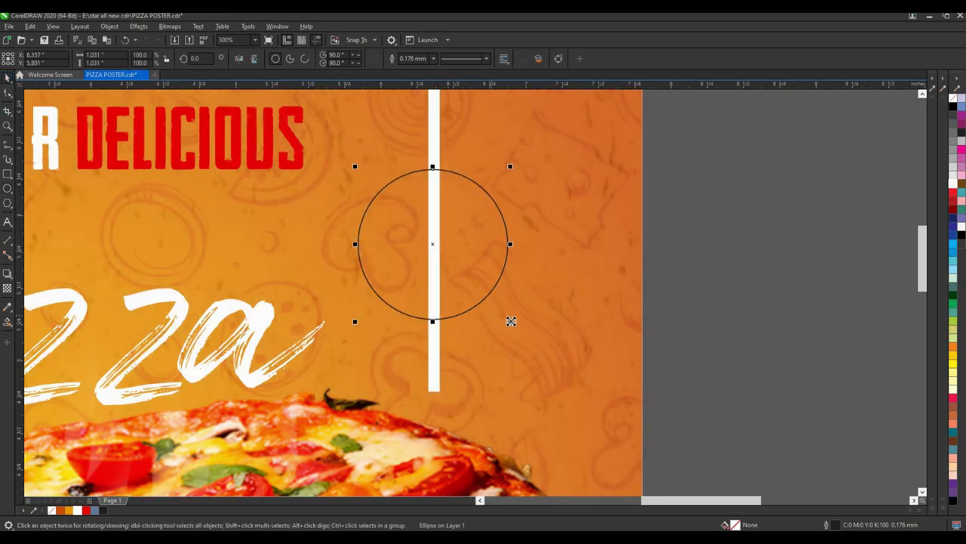
drag(513, 325, 515, 328)
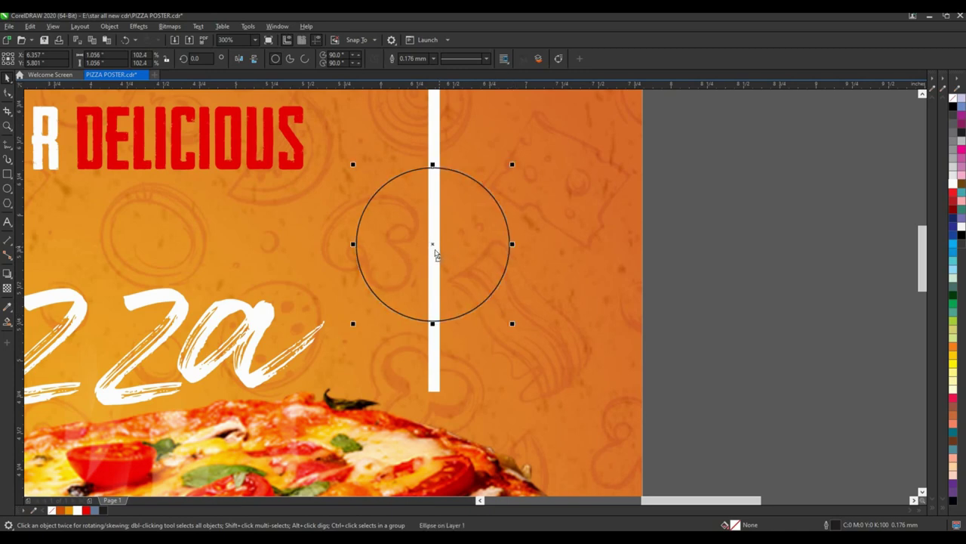
click(432, 246)
click(88, 511)
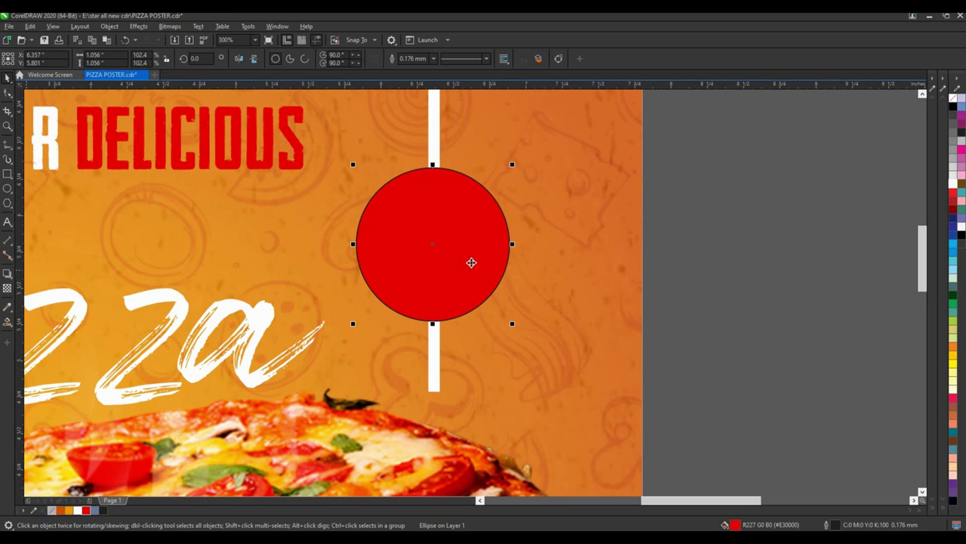
right_click(52, 510)
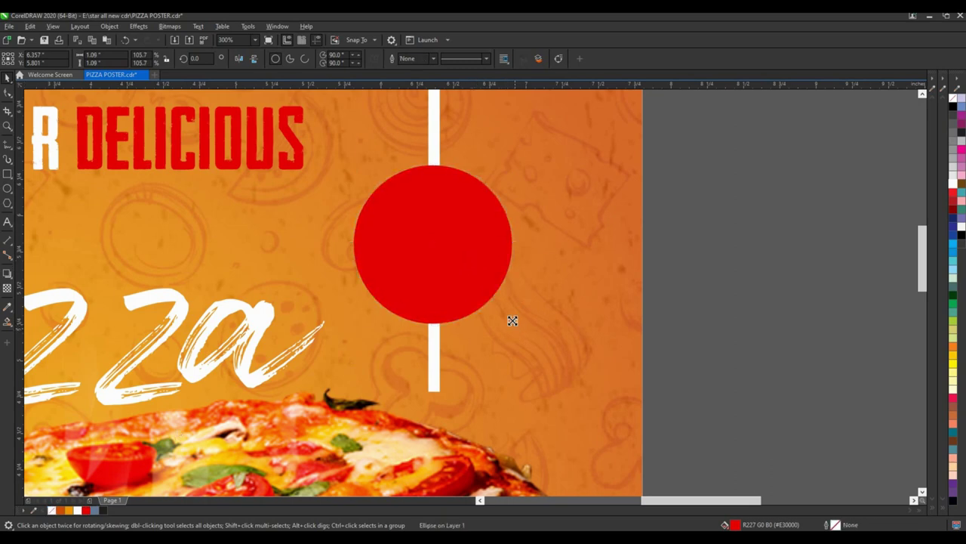
- Make a 91% copy of the circle with a white dashed 1.0 mm outline
drag(516, 330, 507, 319)
right_click(51, 510)
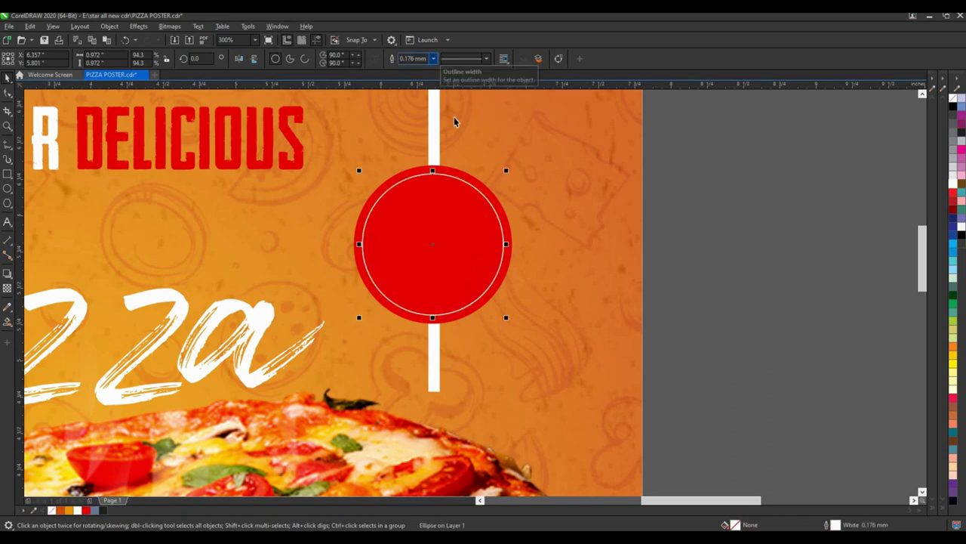
key(F12)
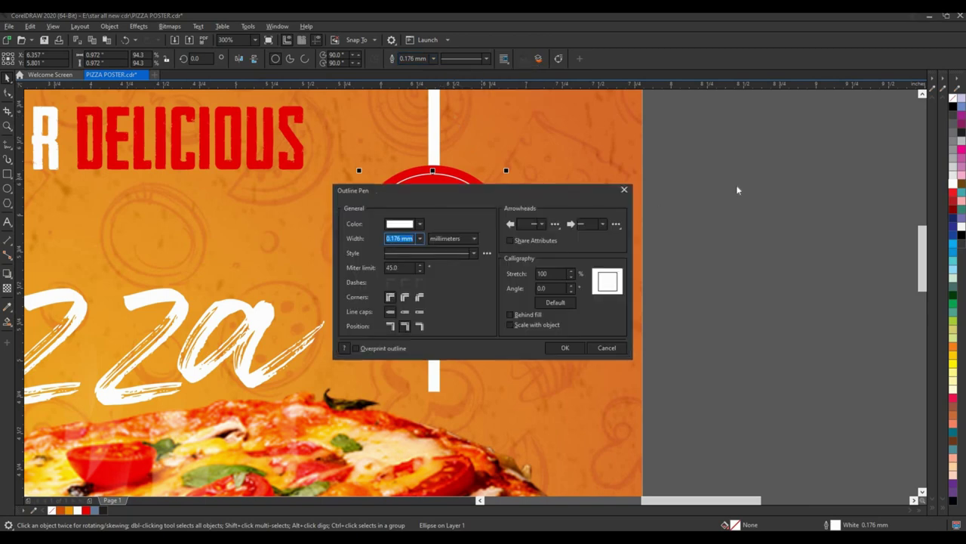
drag(491, 190, 737, 188)
click(719, 250)
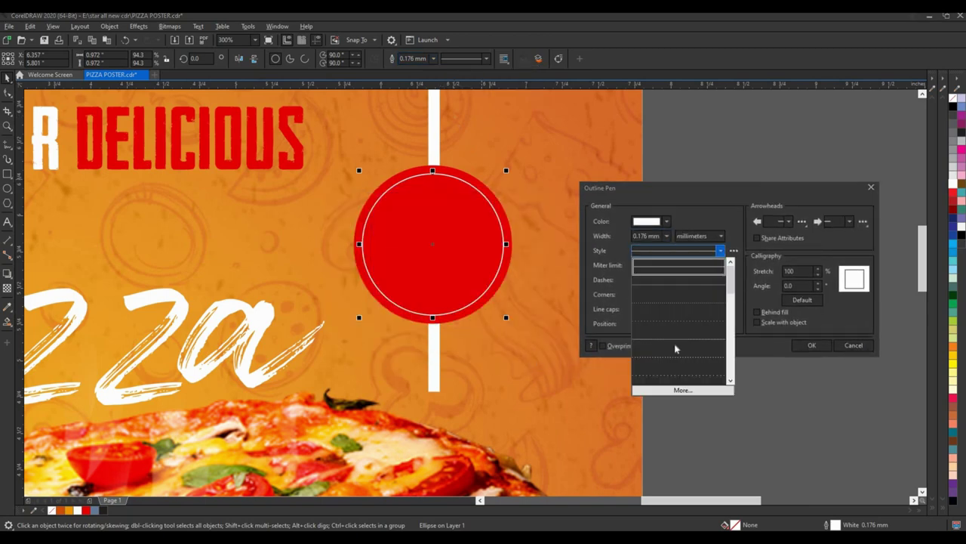
click(676, 347)
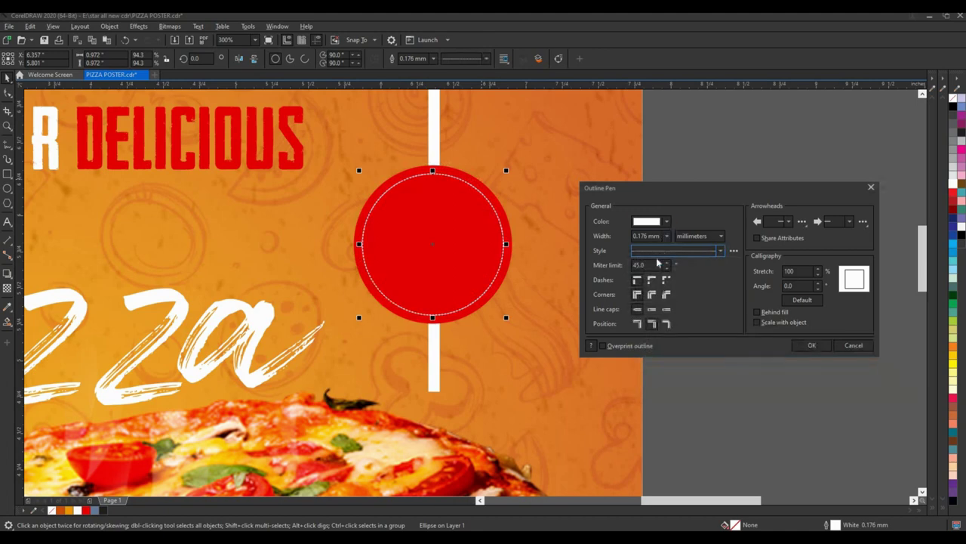
click(666, 235)
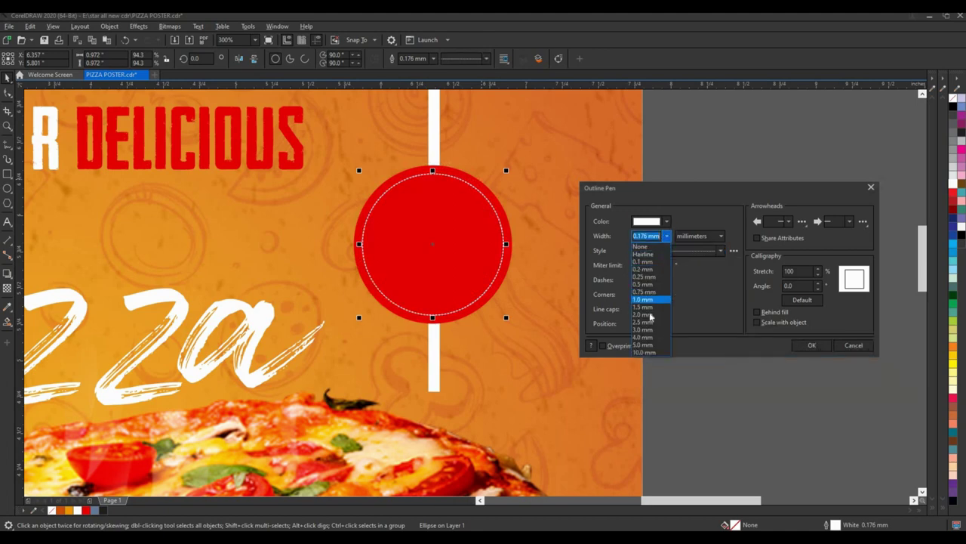
click(644, 299)
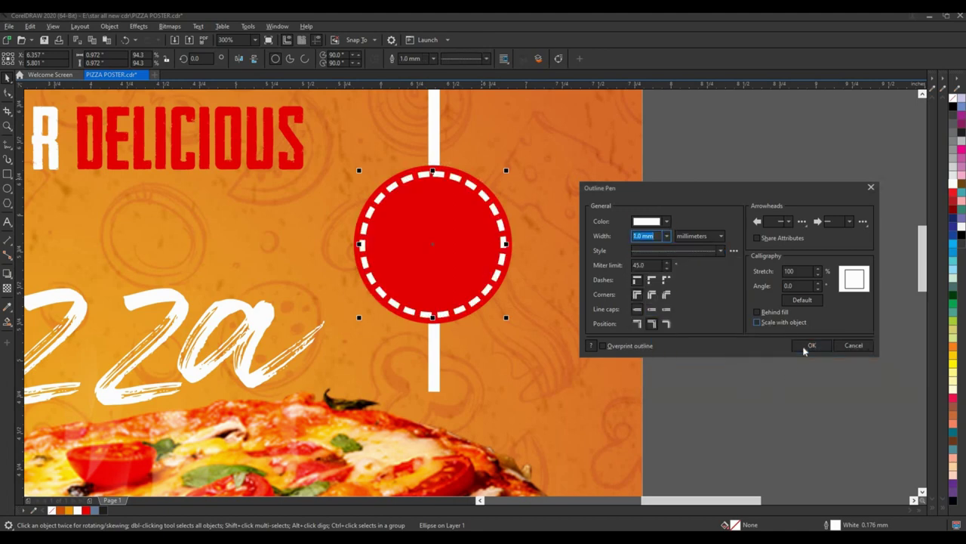
key(Return)
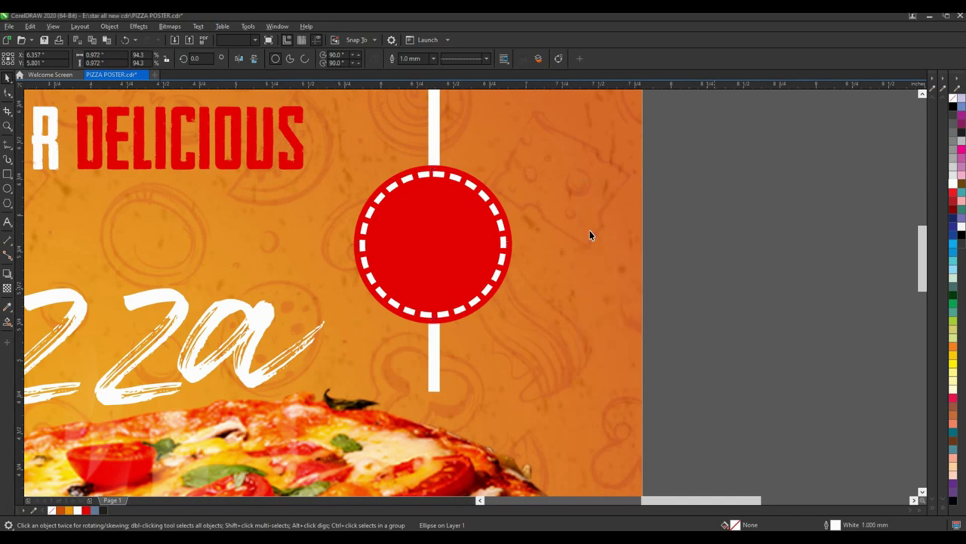
key(Escape)
- Type '$5 ONLY' on two lines beside the poster, break it apart, and colour $5 white
scroll(604, 259, down, 2)
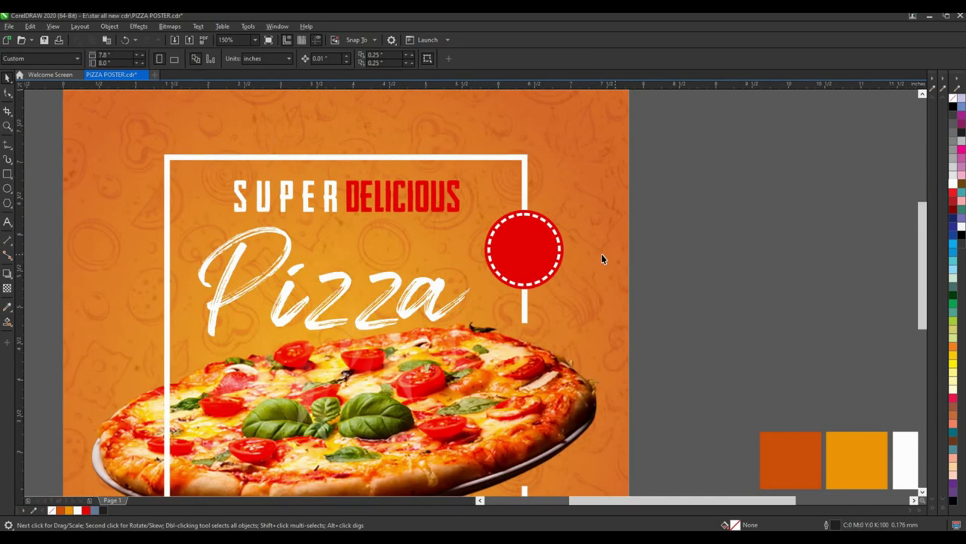
scroll(569, 241, up, 2)
scroll(247, 178, down, 2)
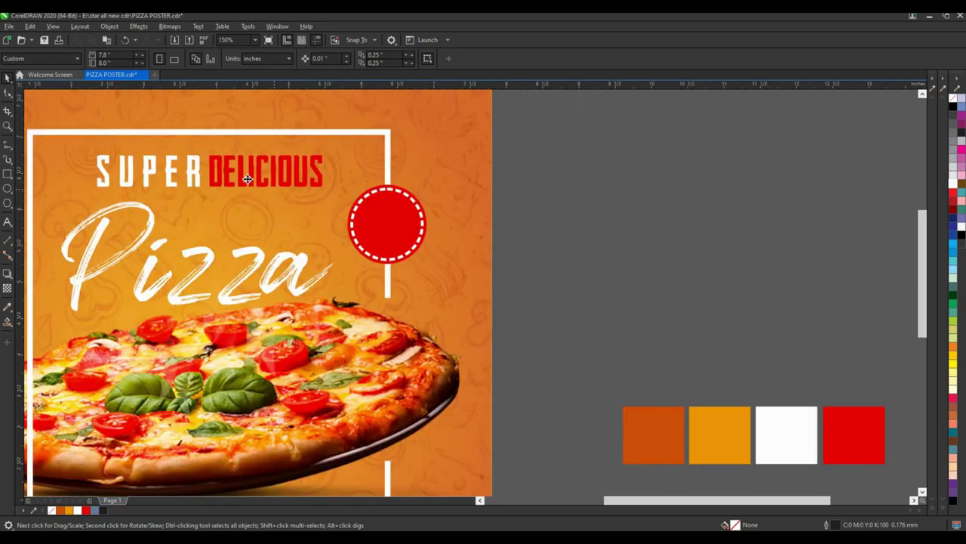
click(247, 175)
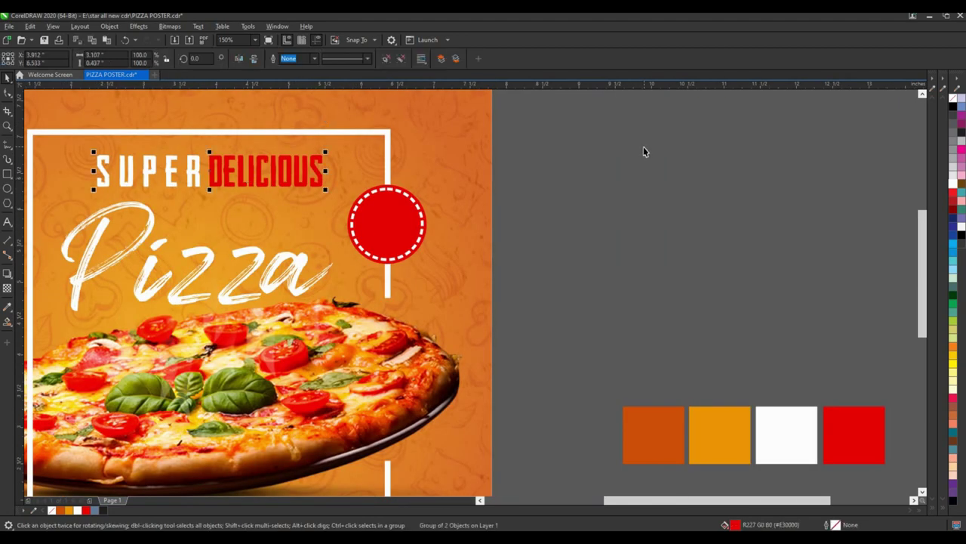
key(Escape)
click(478, 247)
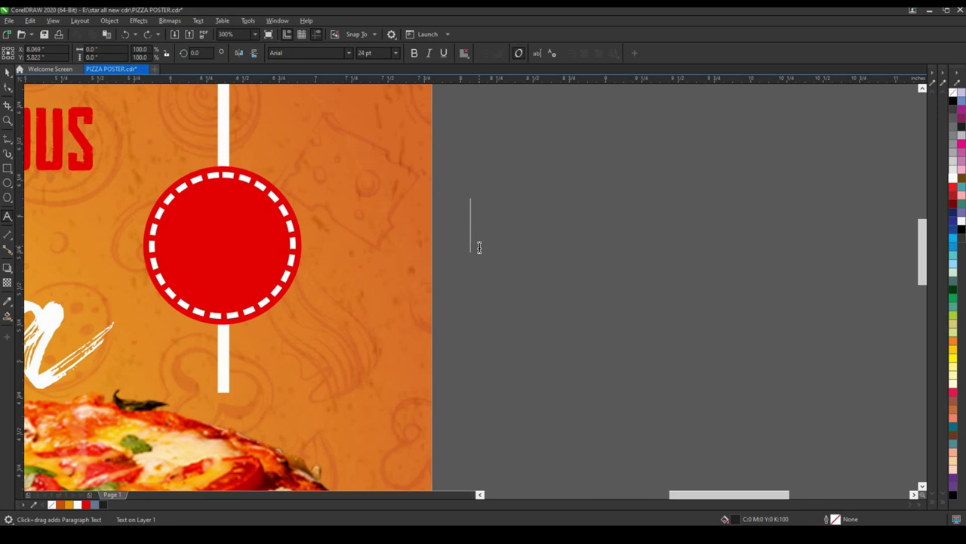
text($)
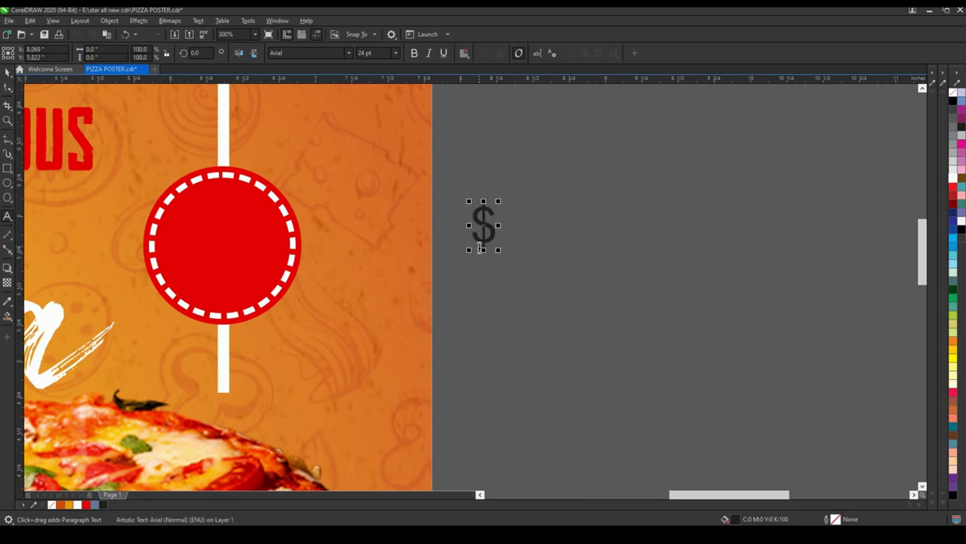
text(5 )
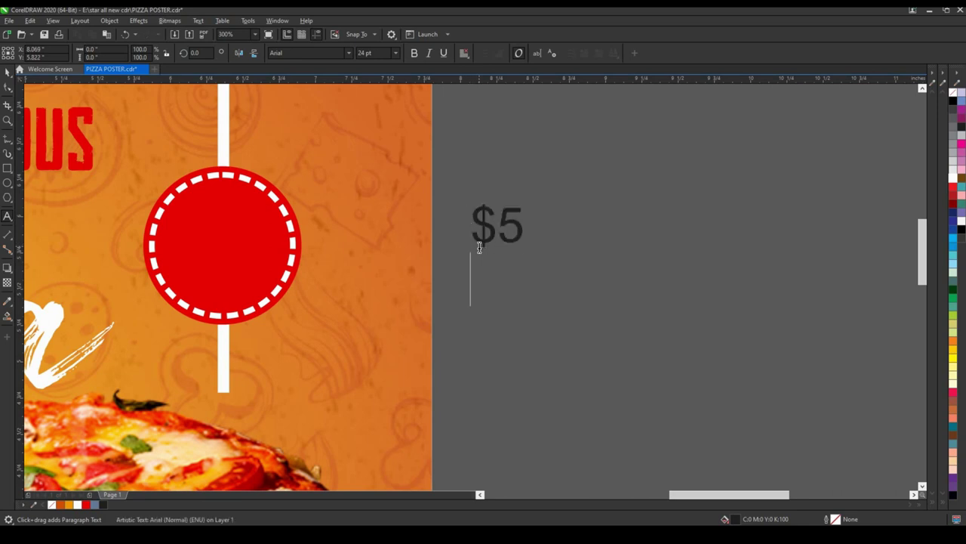
text(ON)
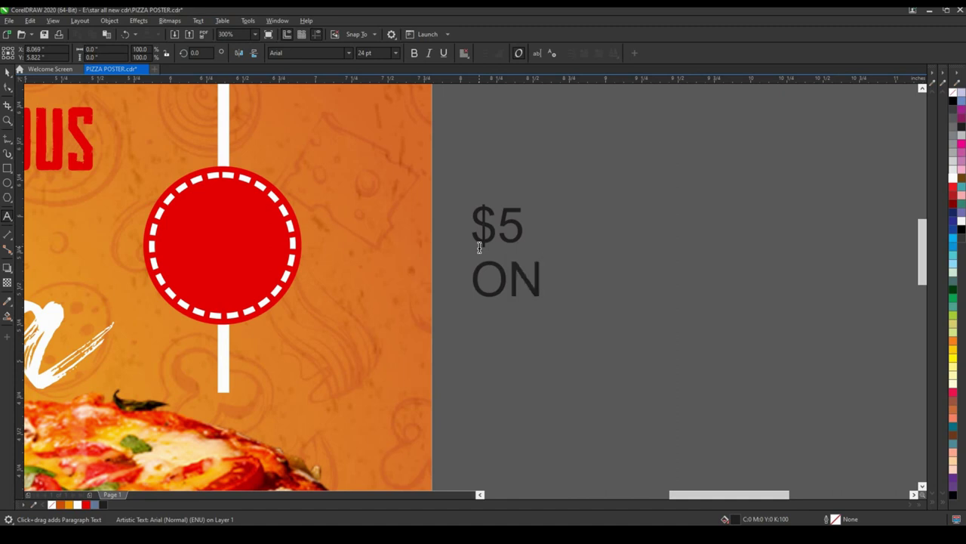
text(LY)
click(9, 76)
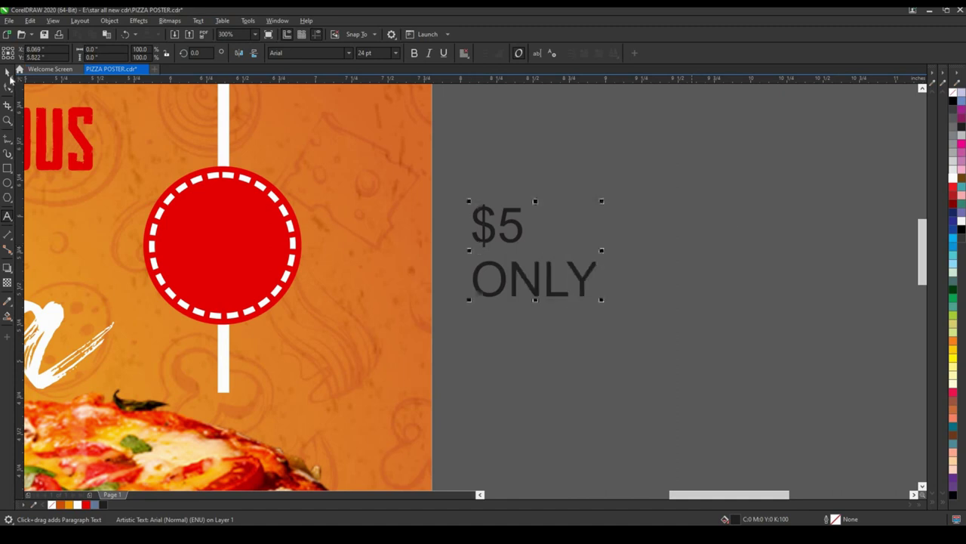
click(9, 76)
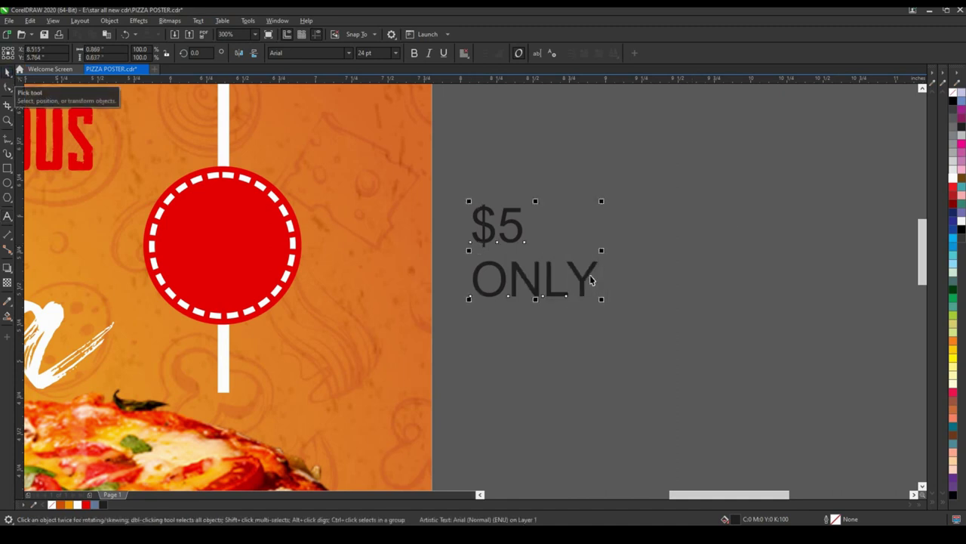
key(ctrl+k)
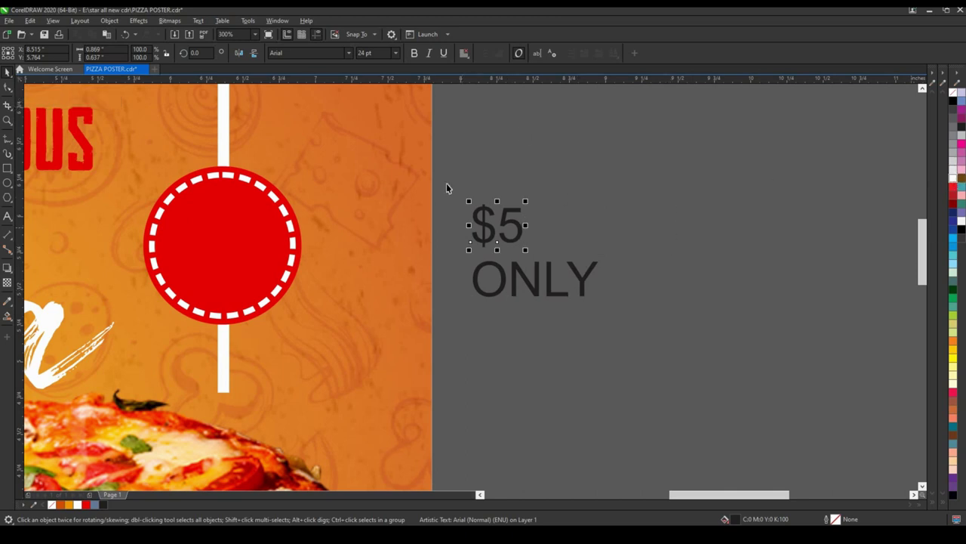
drag(953, 178, 498, 227)
- Set $5 in Bahnschrift, move it into the red circle and enlarge it
key(Escape)
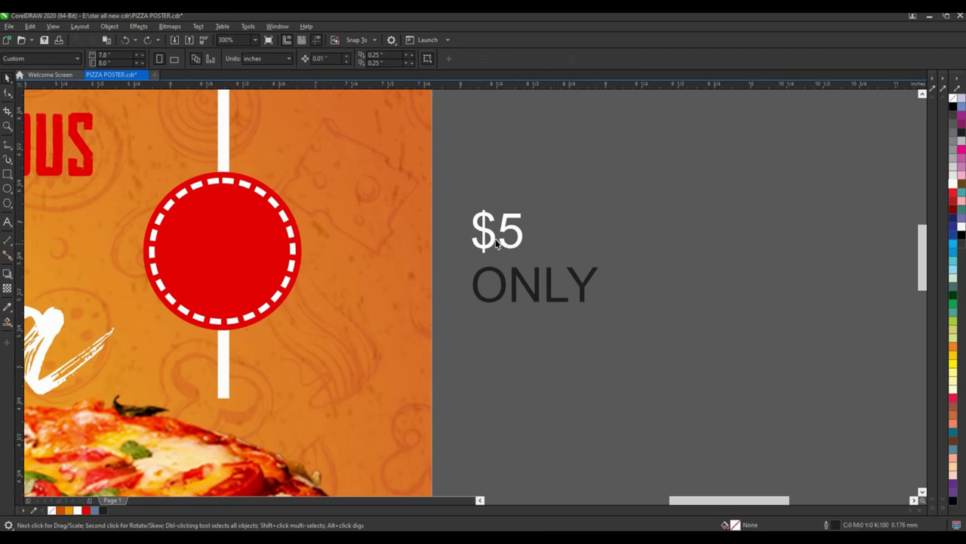
key(Tab)
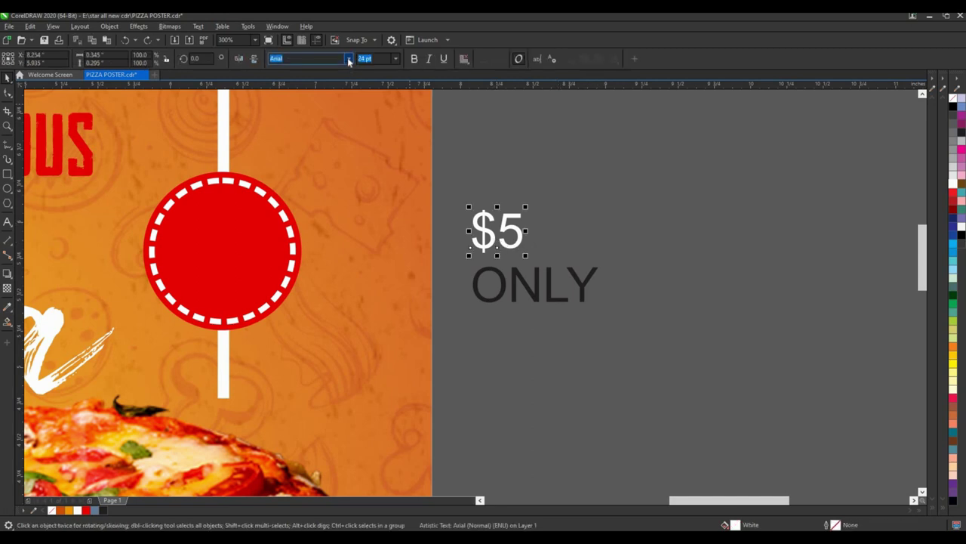
click(349, 61)
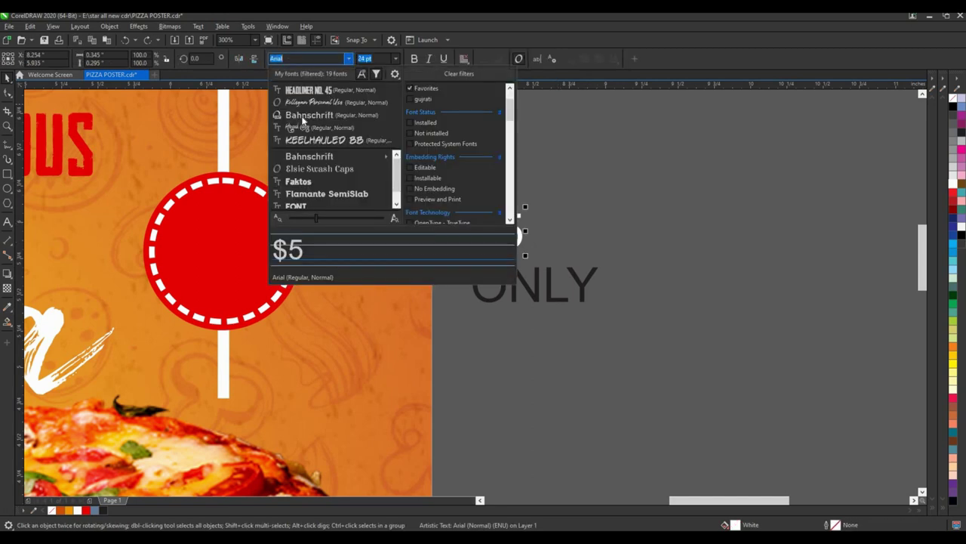
click(302, 118)
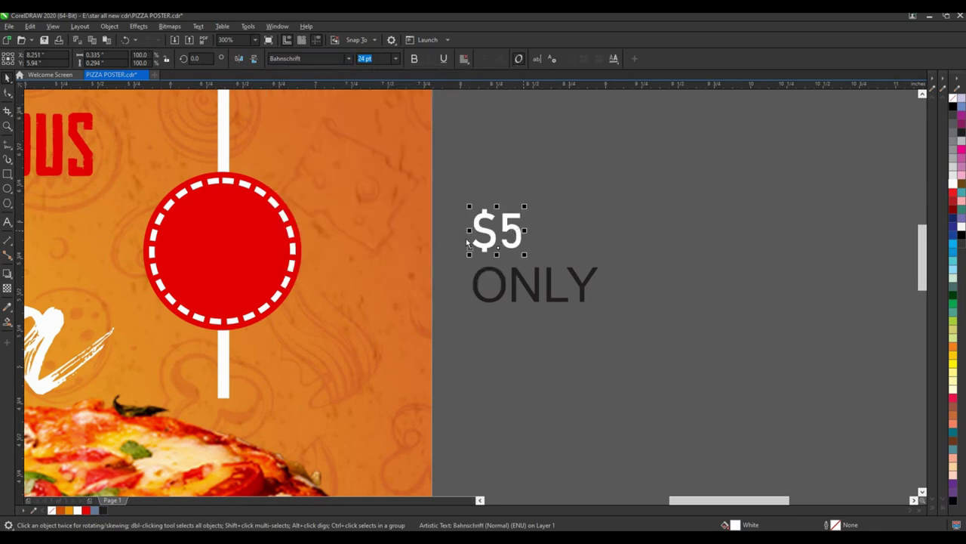
drag(497, 231, 214, 242)
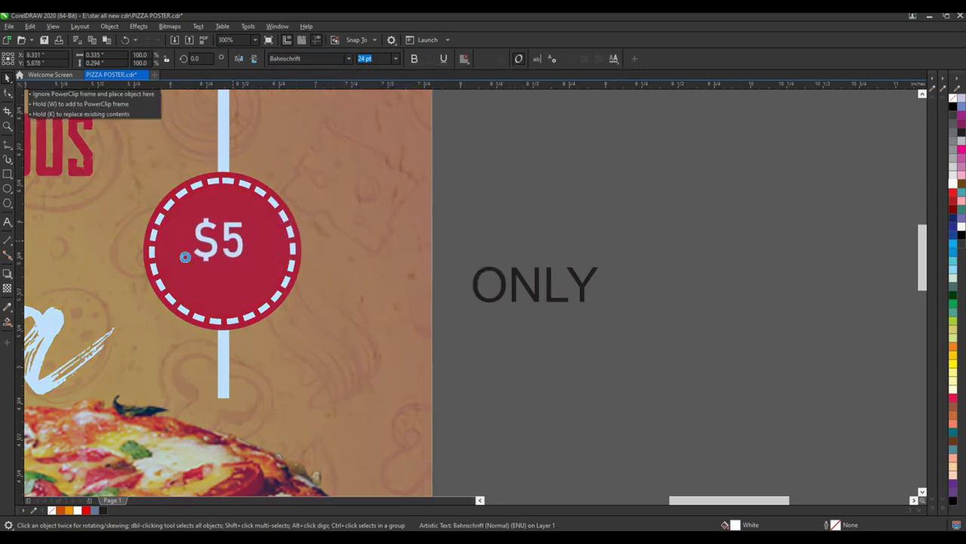
scroll(299, 268, up, 1)
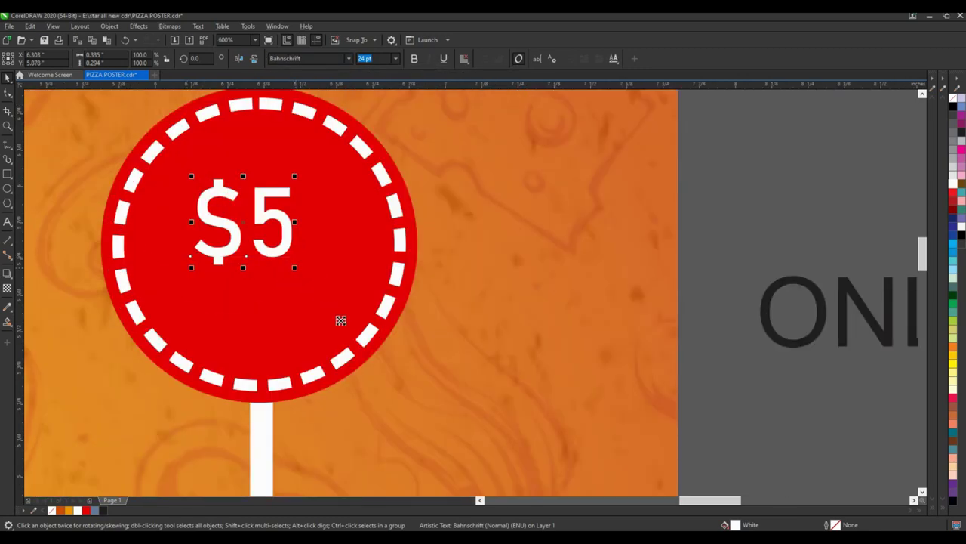
drag(334, 309, 324, 299)
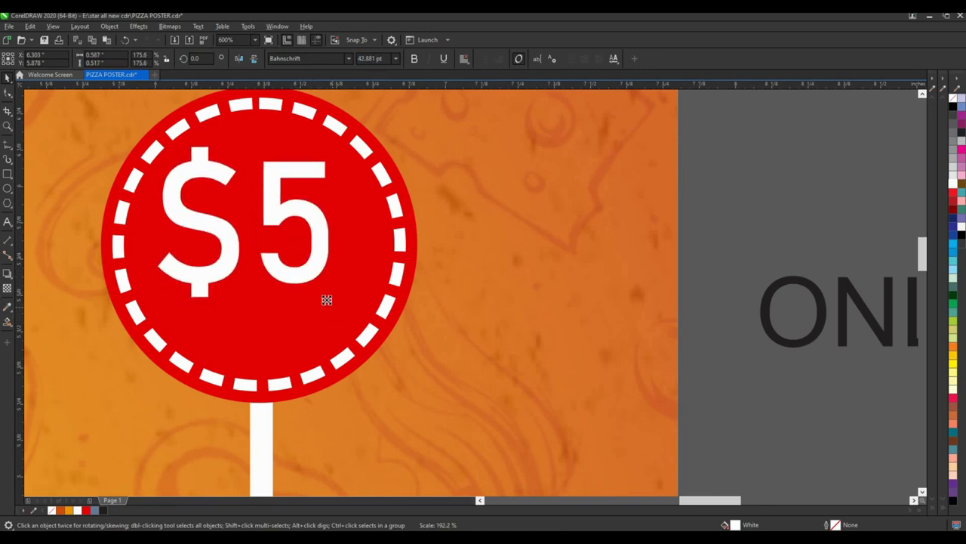
- Centre $5 on the circle, nudge it up at about 38 pt, and drag ONLY onto the badge
shift+click(349, 238)
key(c)
key(e)
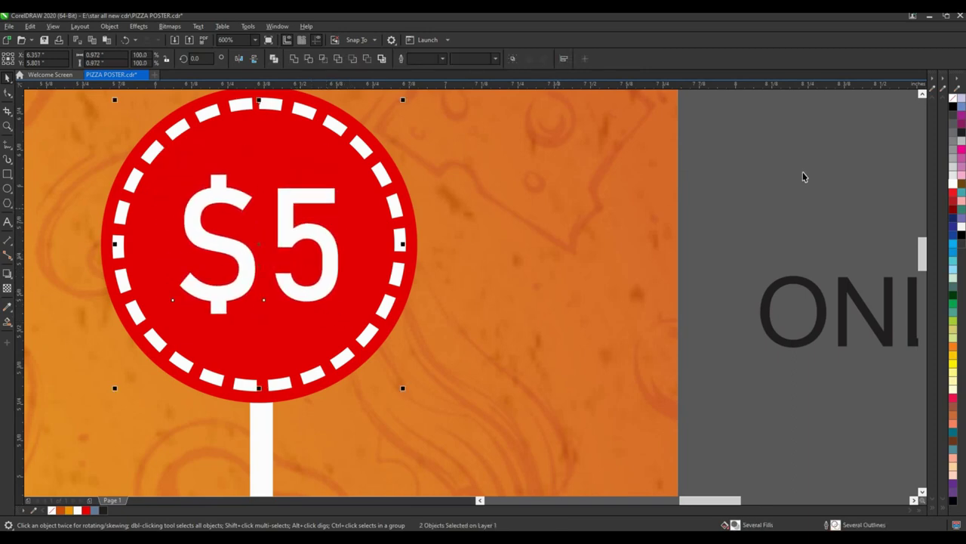
key(Escape)
click(324, 239)
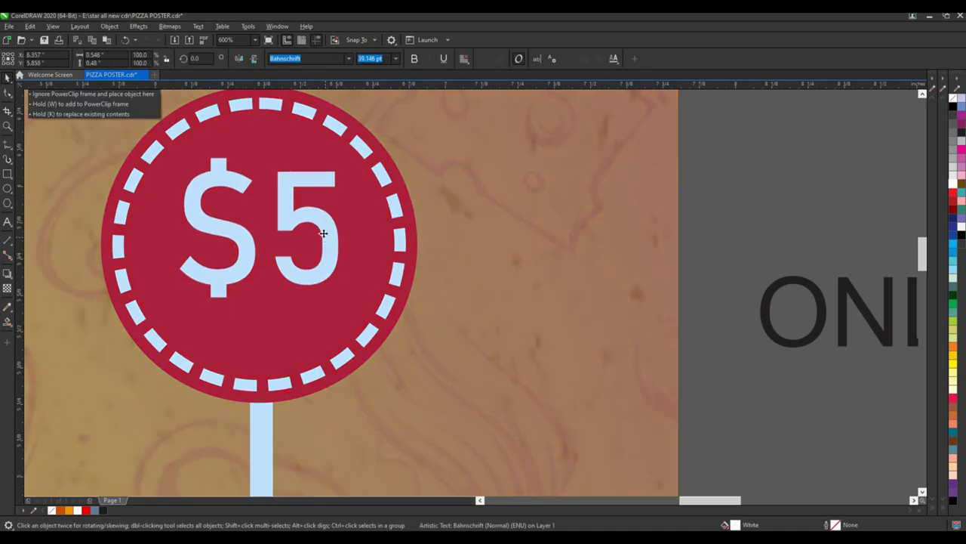
key(Up)
key(Up)
key(Up)
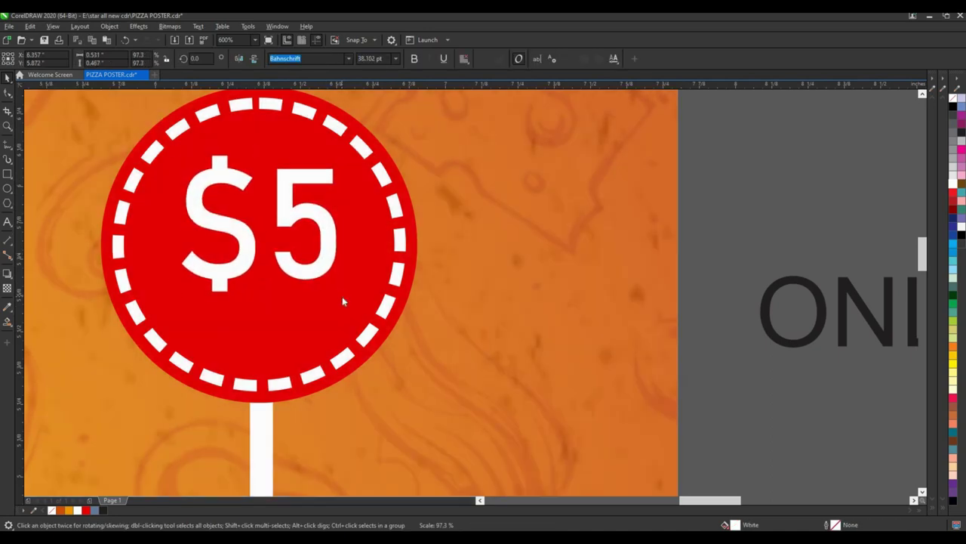
drag(342, 296, 339, 294)
drag(830, 311, 261, 329)
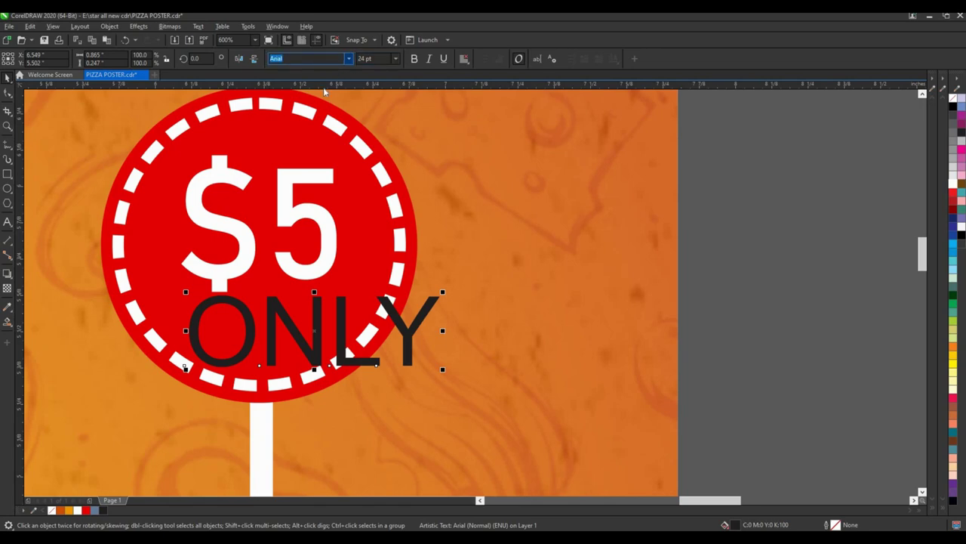
- Set ONLY in Bahnschrift and shrink it to fit below $5
click(348, 58)
click(312, 86)
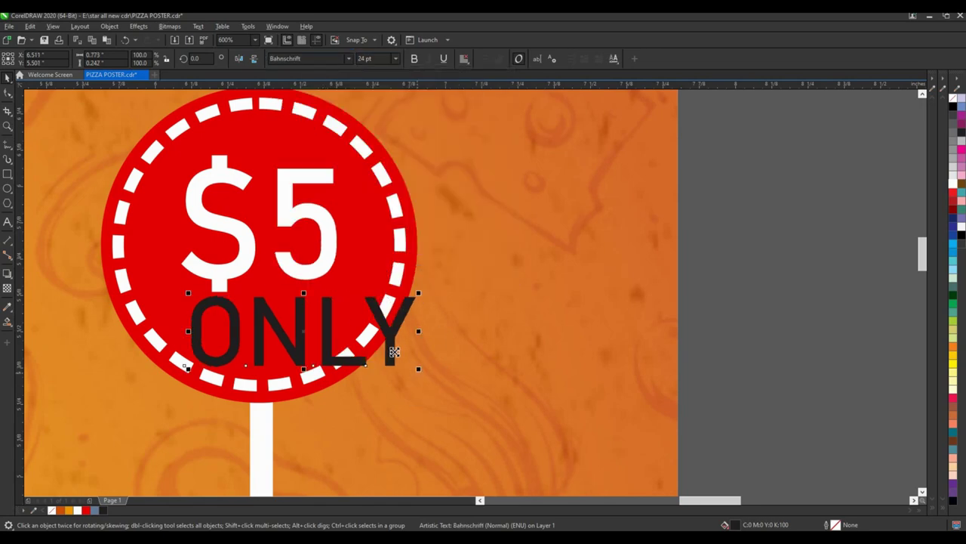
drag(417, 371, 286, 345)
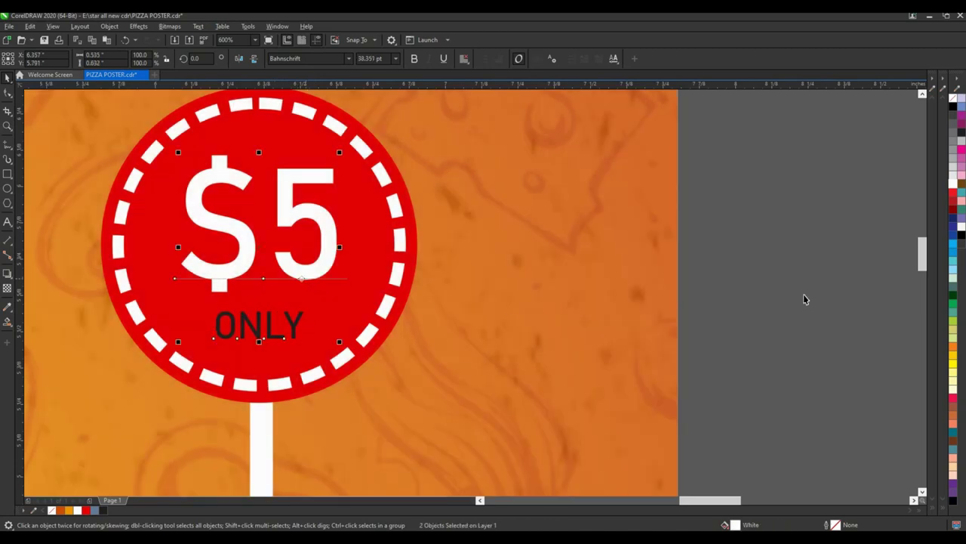
click(803, 294)
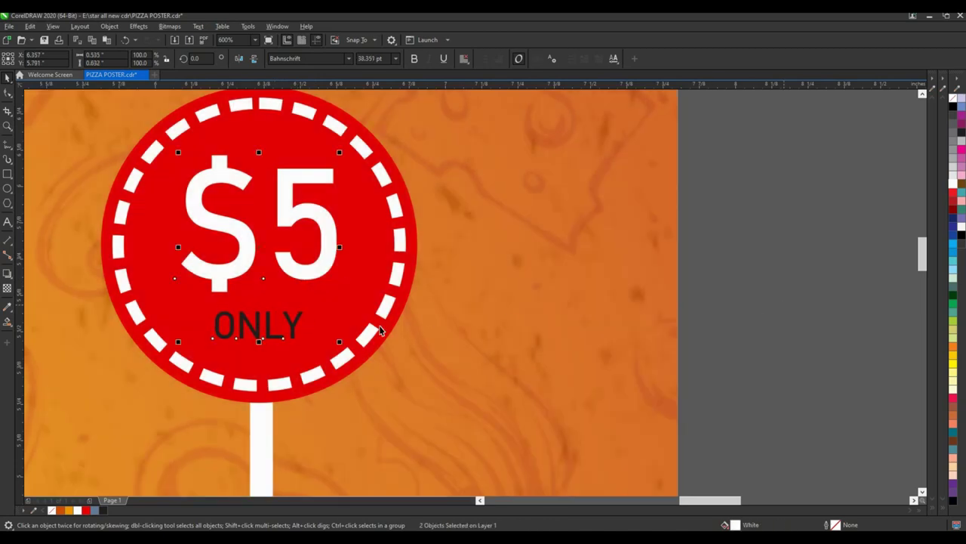
- Enlarge ONLY slightly to about 13.4 pt and adjust its position under $5
key(Tab)
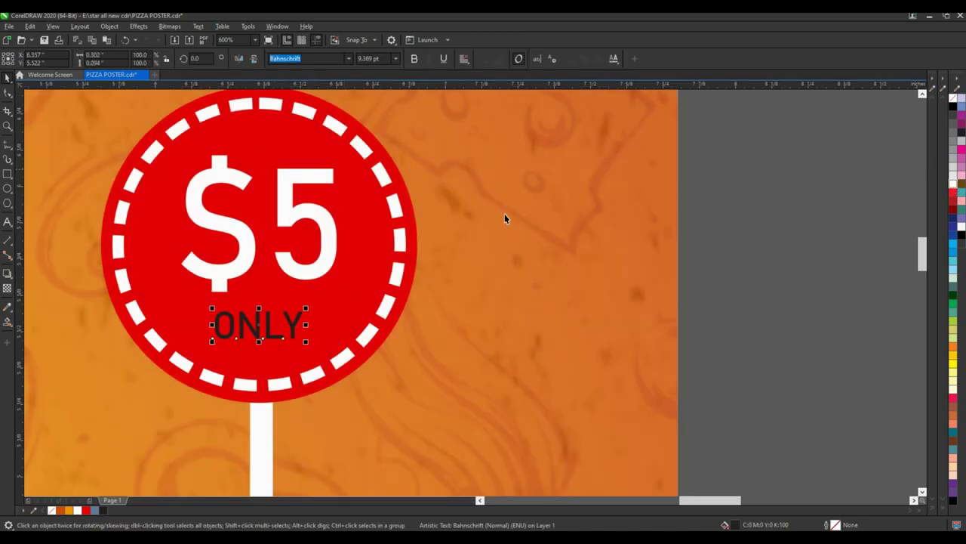
scroll(406, 306, up, 1)
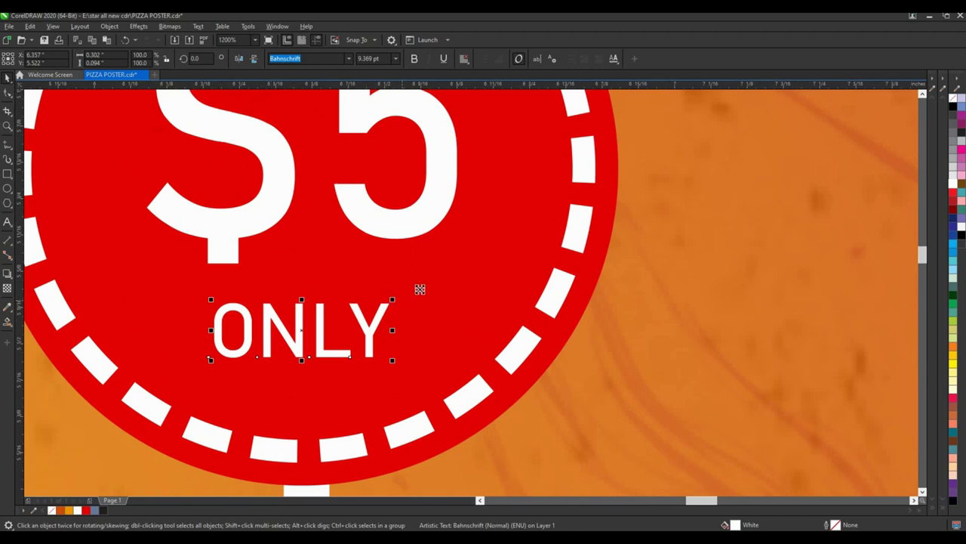
drag(433, 287, 431, 285)
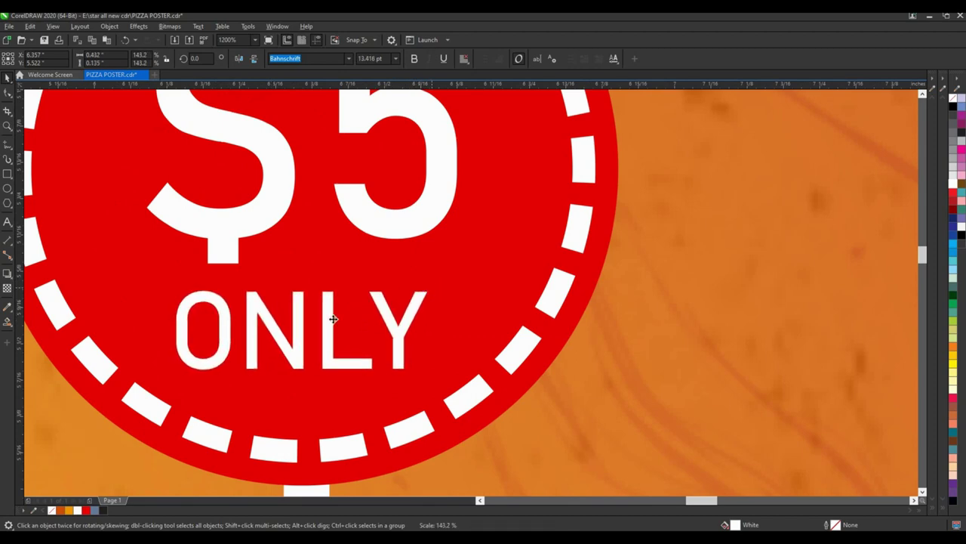
click(293, 352)
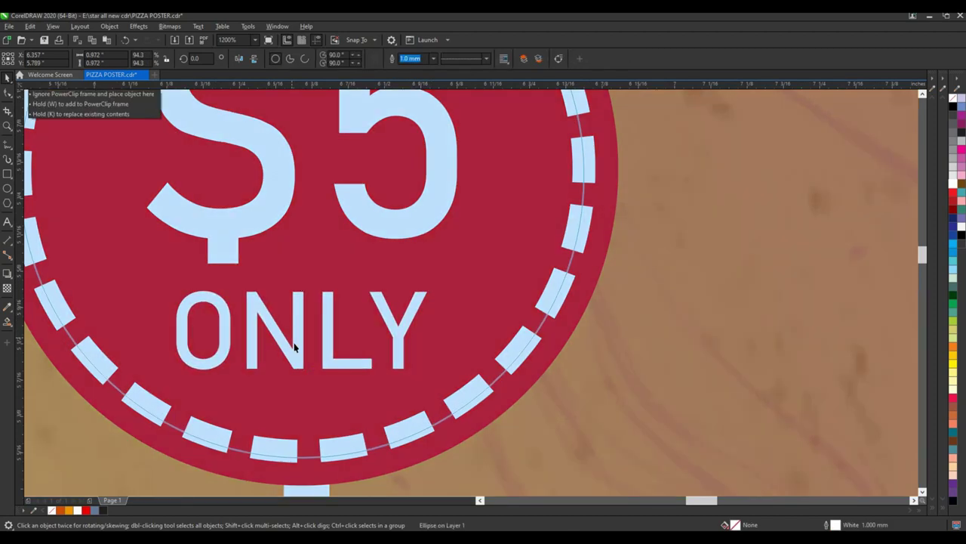
click(295, 353)
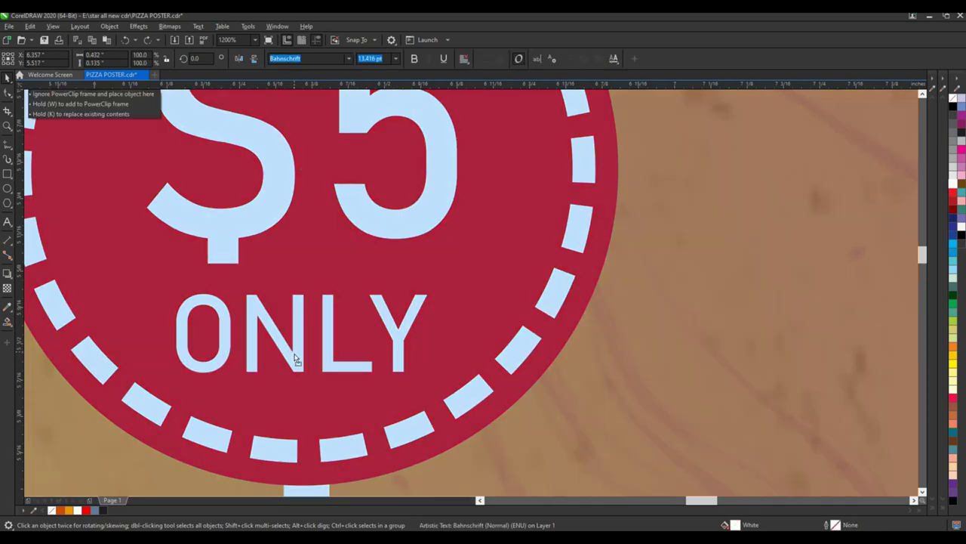
drag(295, 355, 296, 361)
key(Escape)
scroll(445, 322, down, 2)
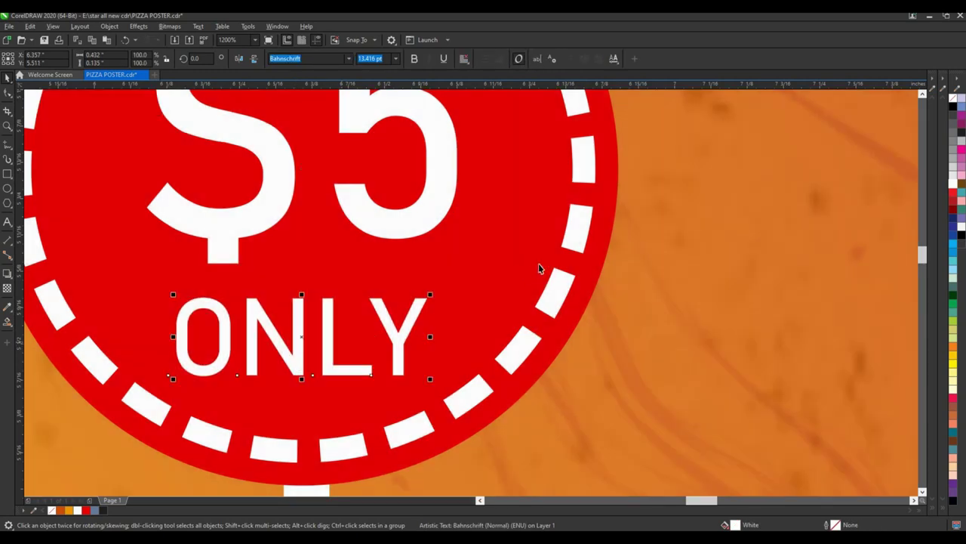
scroll(755, 227, down, 2)
- Marquee-select the four $5 badge parts and group them
click(324, 356)
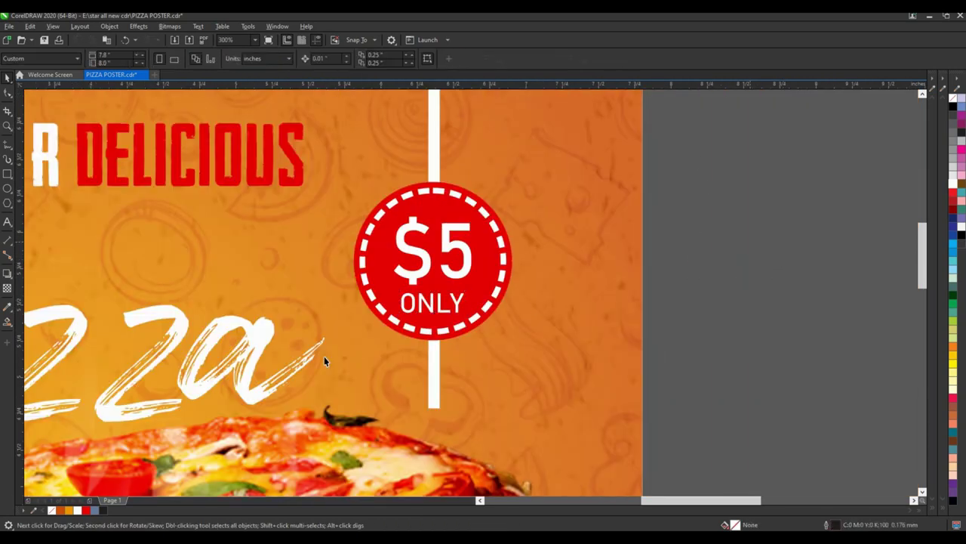
drag(748, 157, 335, 341)
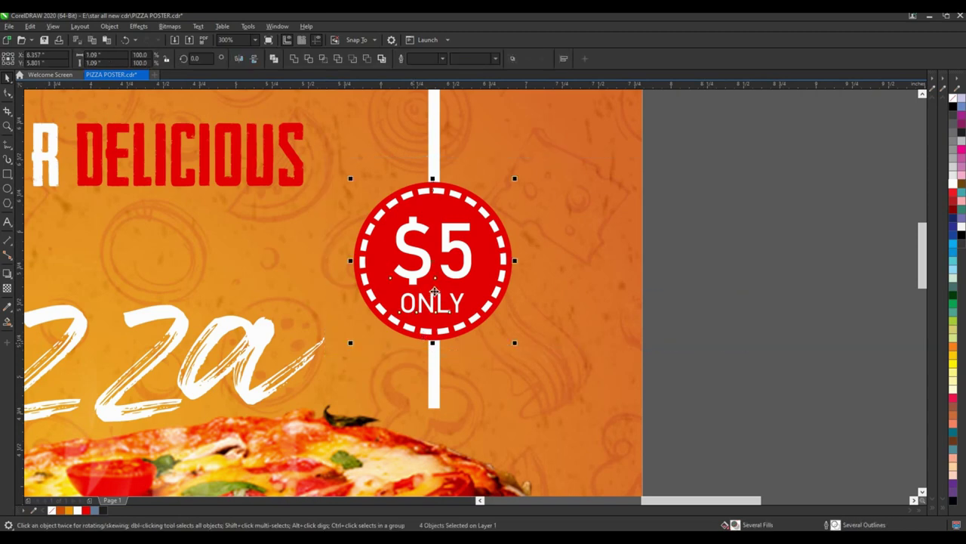
key(ctrl+g)
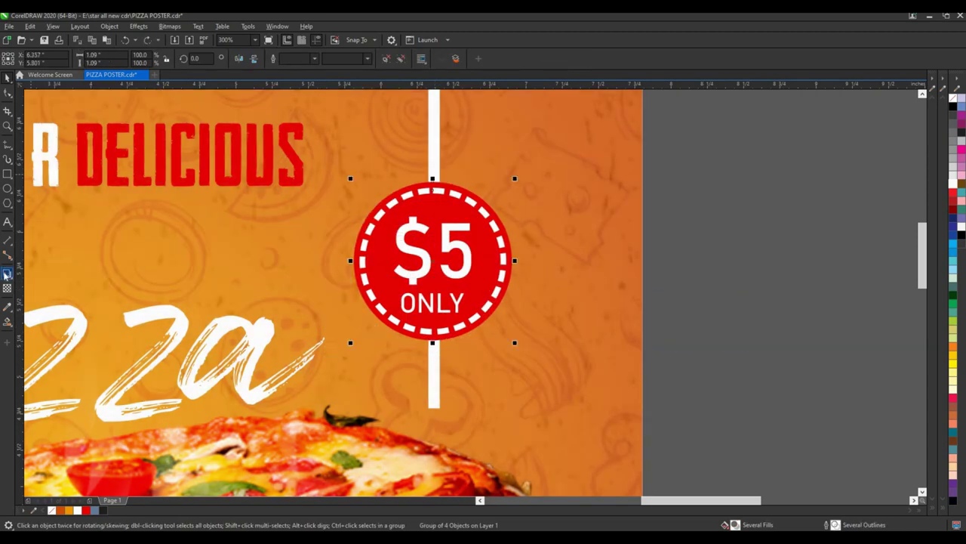
- Add a soft drop shadow falling down from the badge's top edge
click(6, 275)
drag(432, 183, 433, 344)
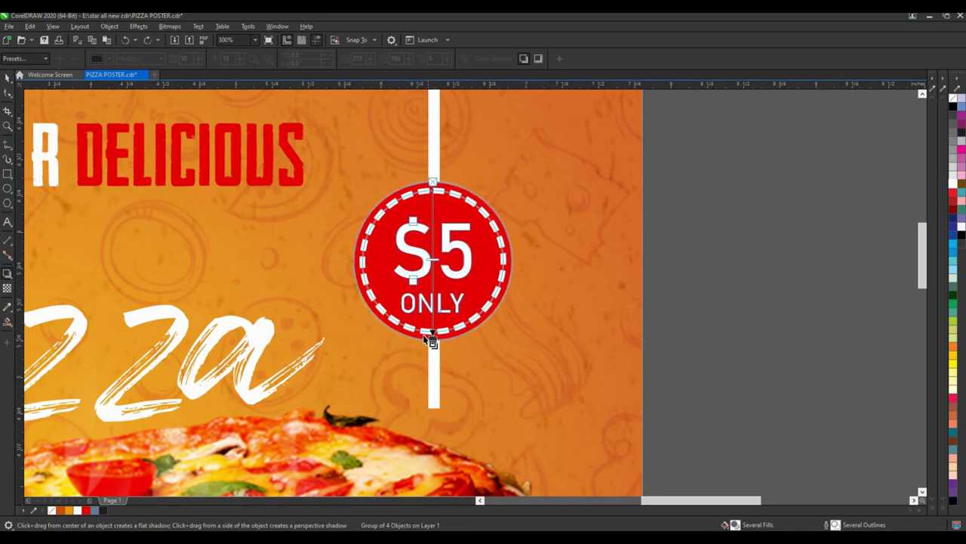
click(7, 78)
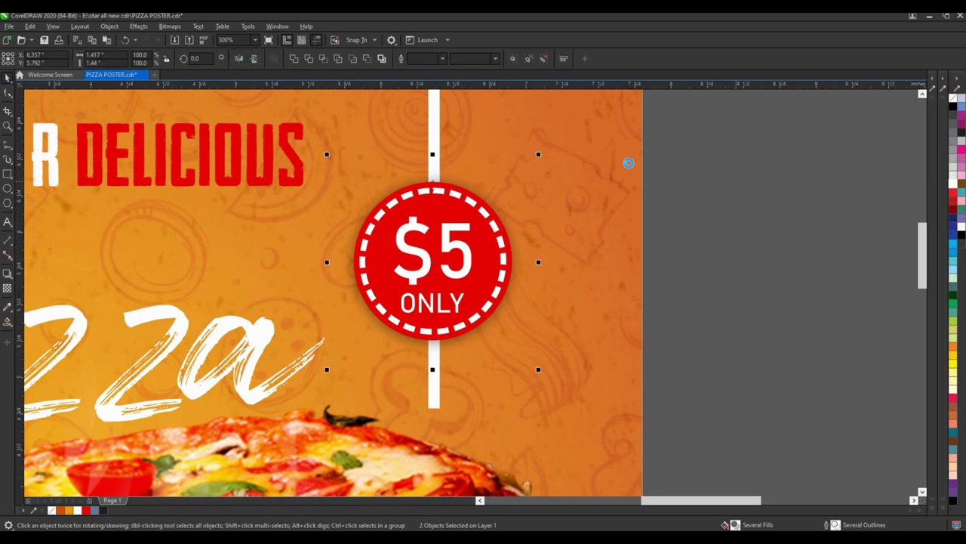
click(627, 162)
scroll(630, 160, down, 2)
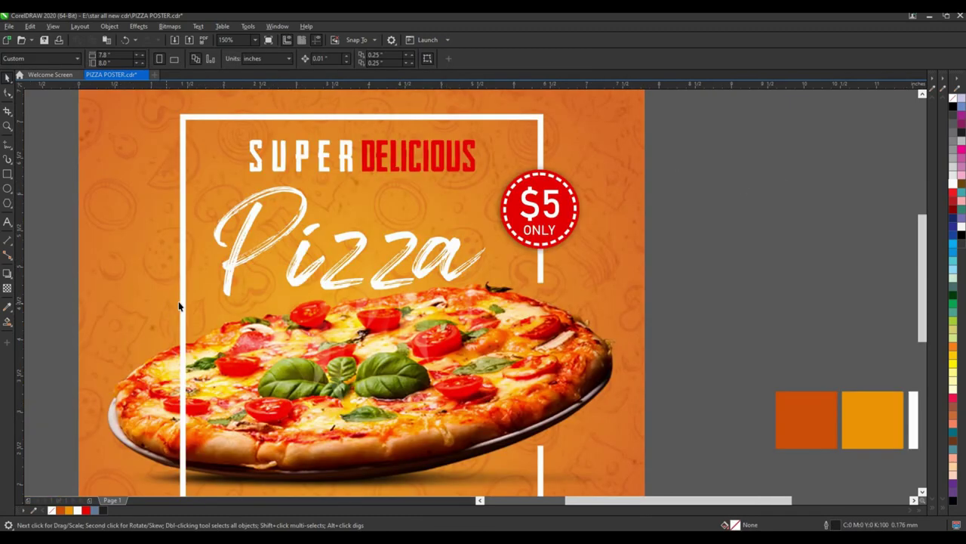
click(188, 303)
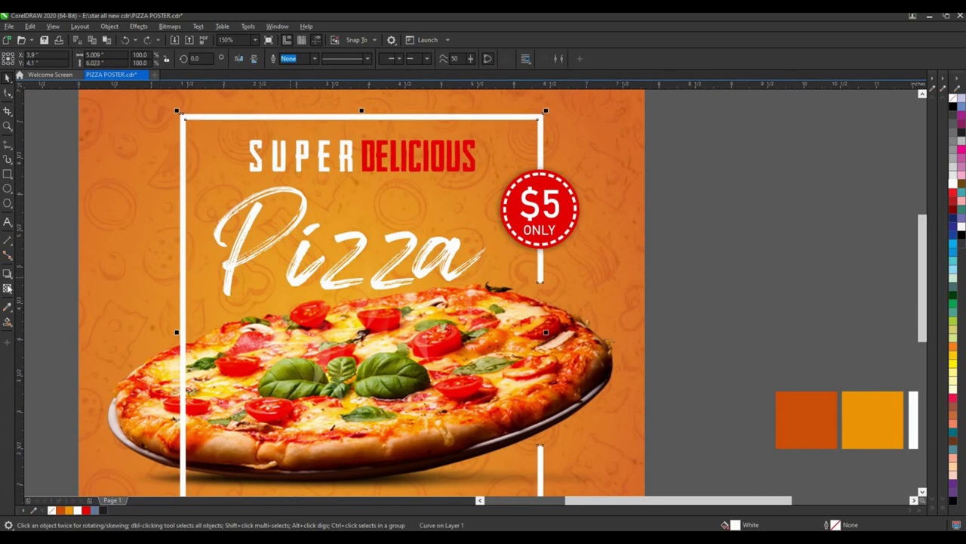
- Give the white pizza frame a Multiply drop shadow with opacity 70 and feather 8
scroll(332, 249, down, 2)
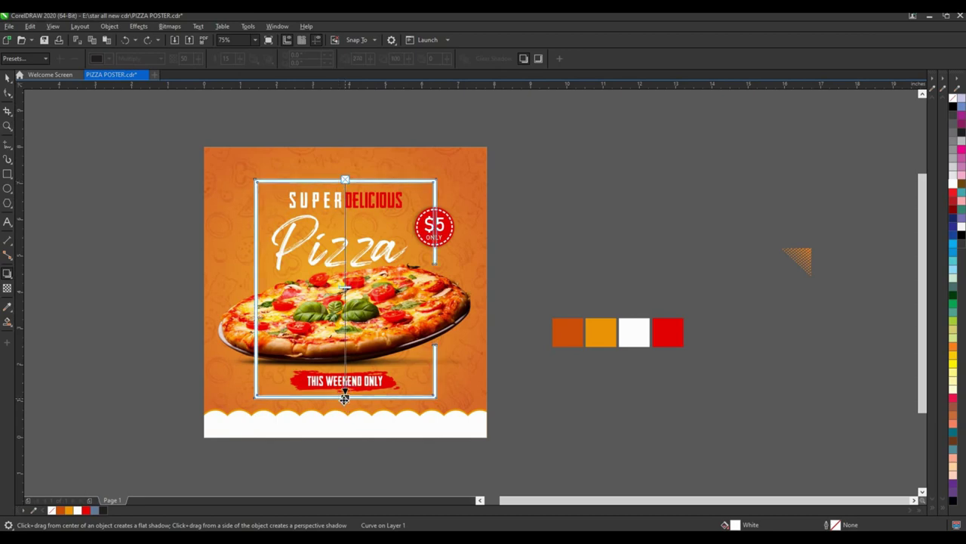
drag(343, 401, 345, 397)
scroll(344, 398, up, 2)
scroll(330, 323, down, 2)
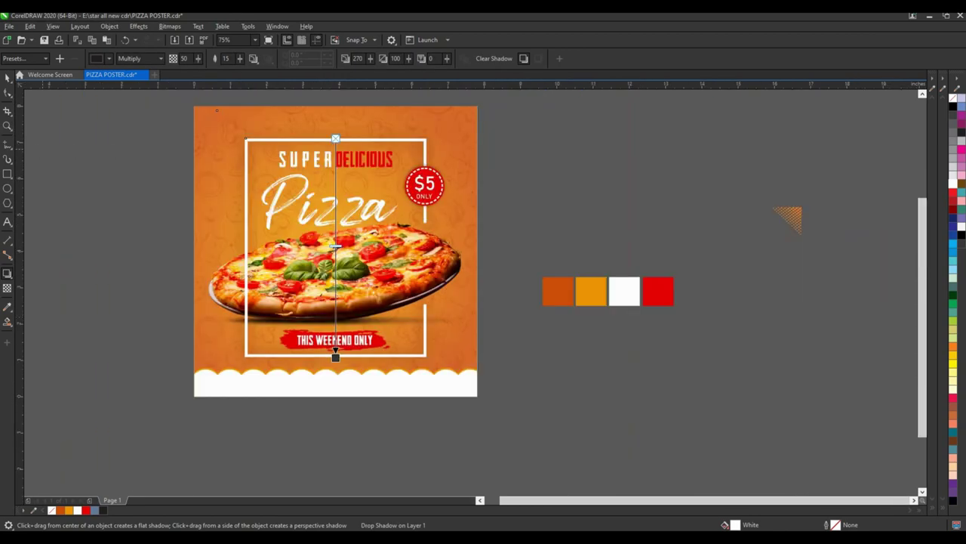
click(222, 61)
click(7, 77)
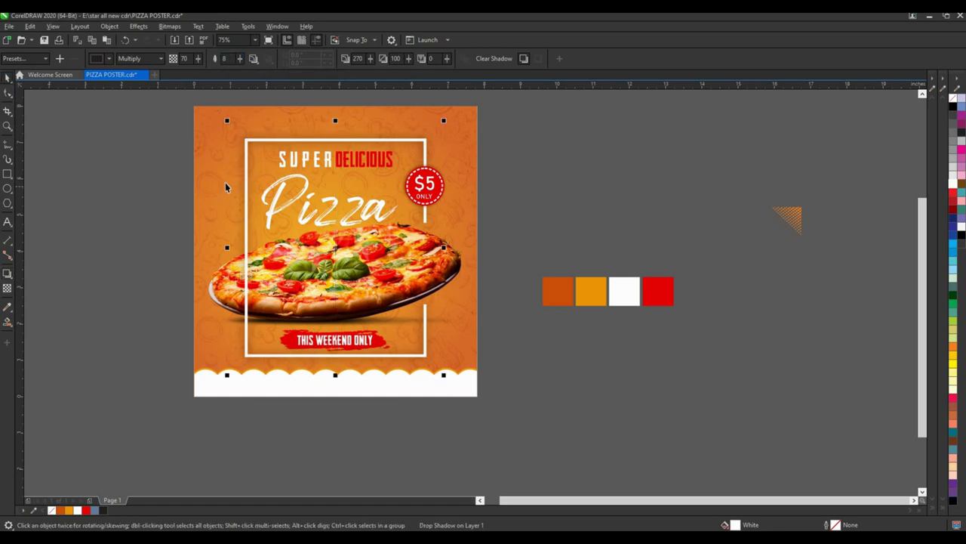
click(156, 250)
- Scale up the orange halftone-dot triangle and set it on the poster's top-right corner
scroll(284, 200, up, 2)
scroll(287, 181, down, 2)
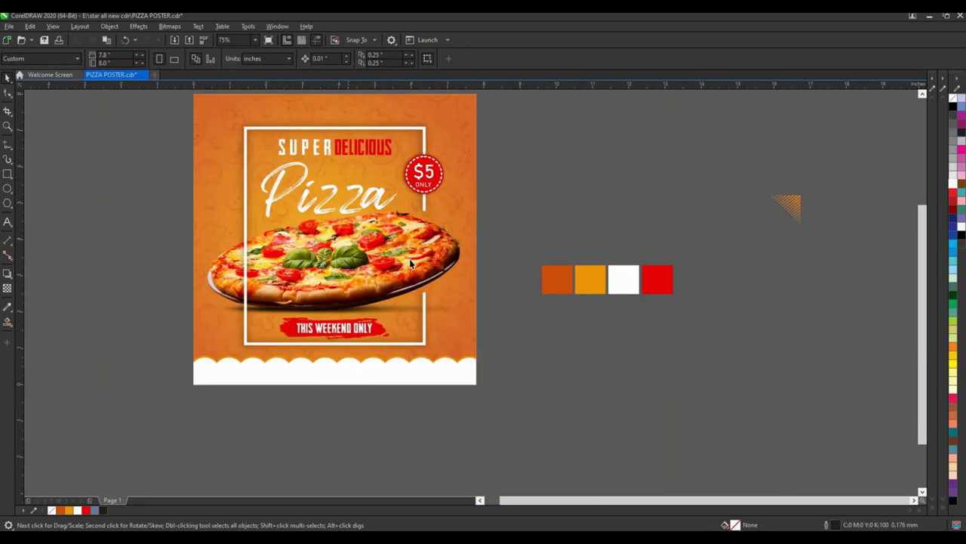
scroll(390, 195, down, 2)
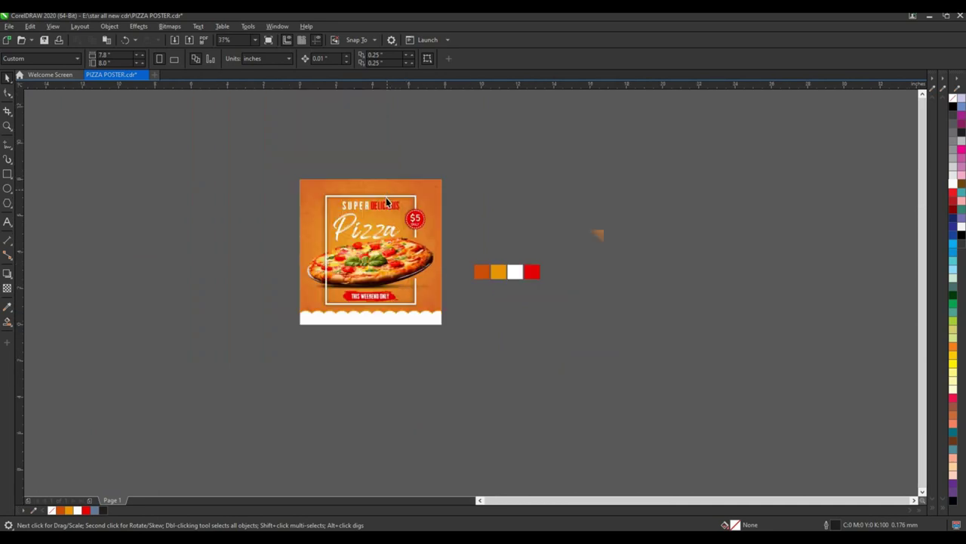
scroll(386, 197, up, 2)
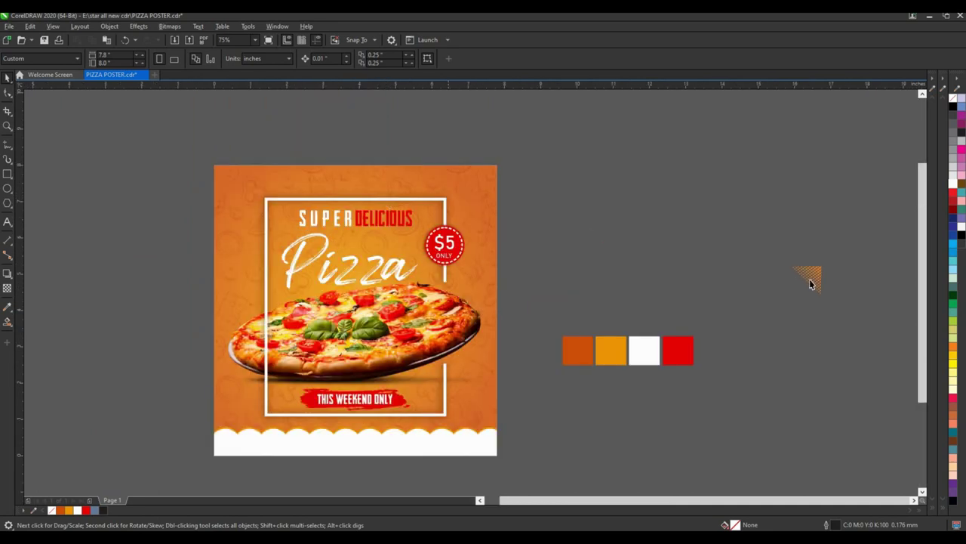
drag(817, 278, 572, 230)
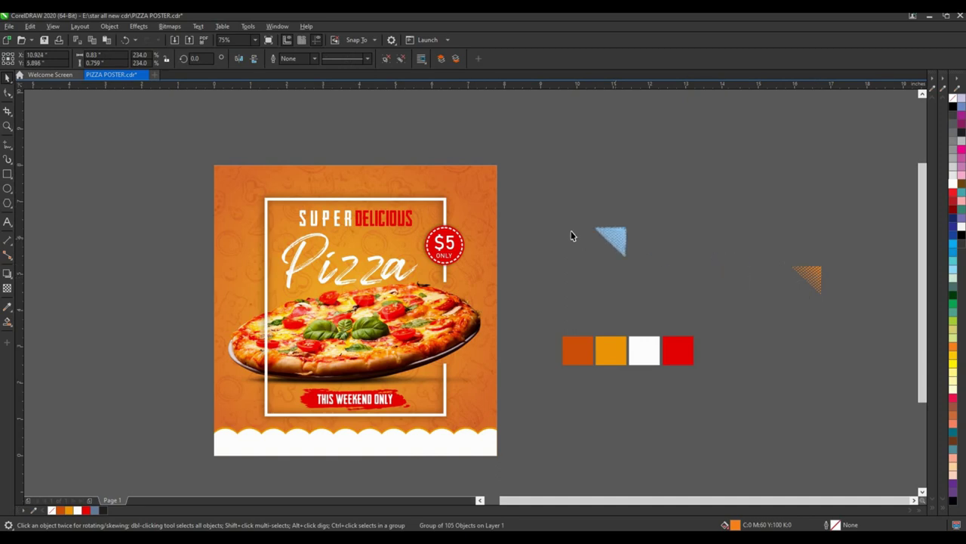
scroll(570, 231, up, 2)
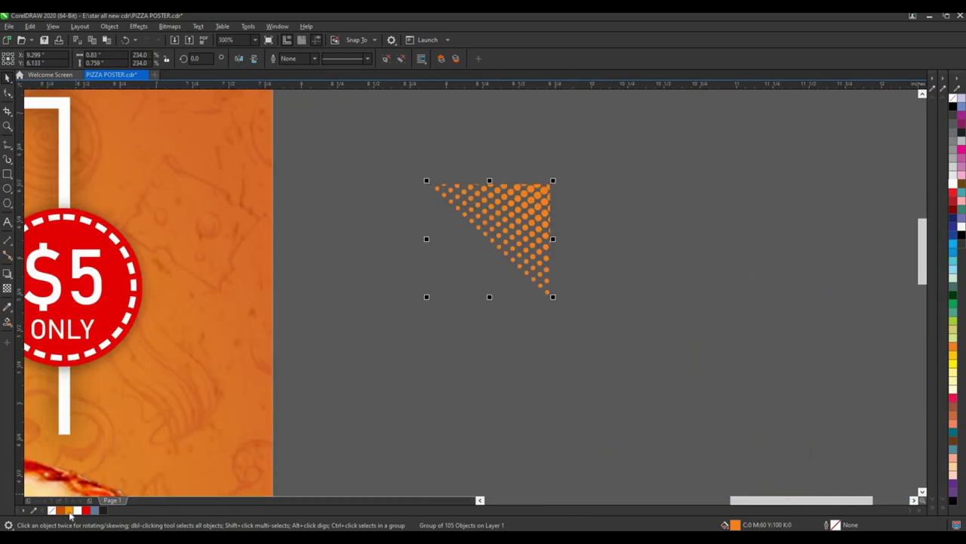
scroll(546, 272, down, 2)
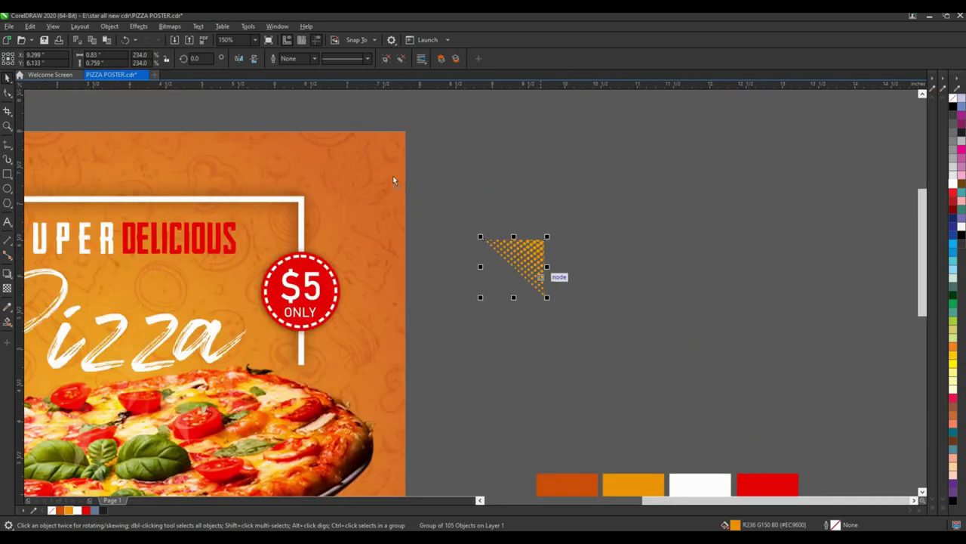
mouse_move(543, 267)
mouse_down()
mouse_move(382, 160)
mouse_move(417, 215)
mouse_move(408, 193)
mouse_move(386, 210)
mouse_up()
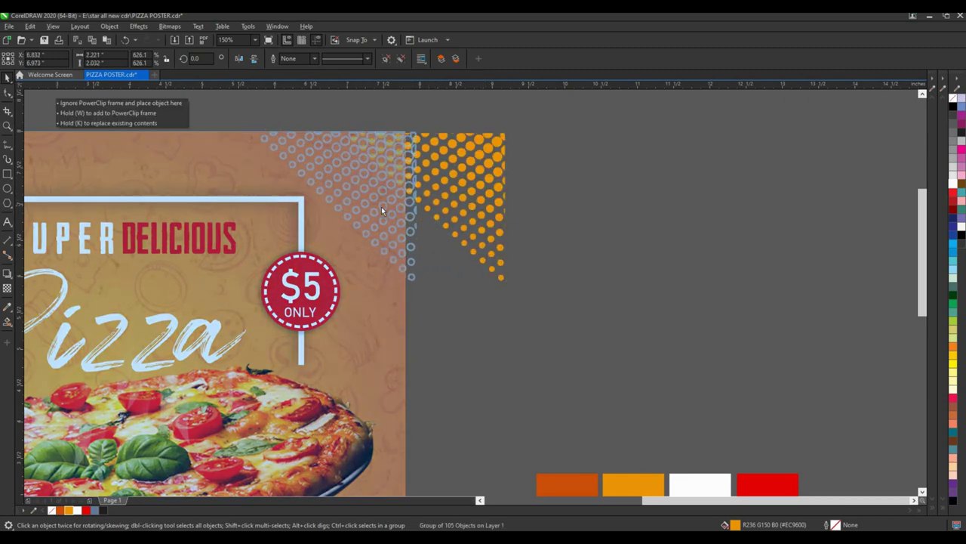
drag(386, 210, 405, 279)
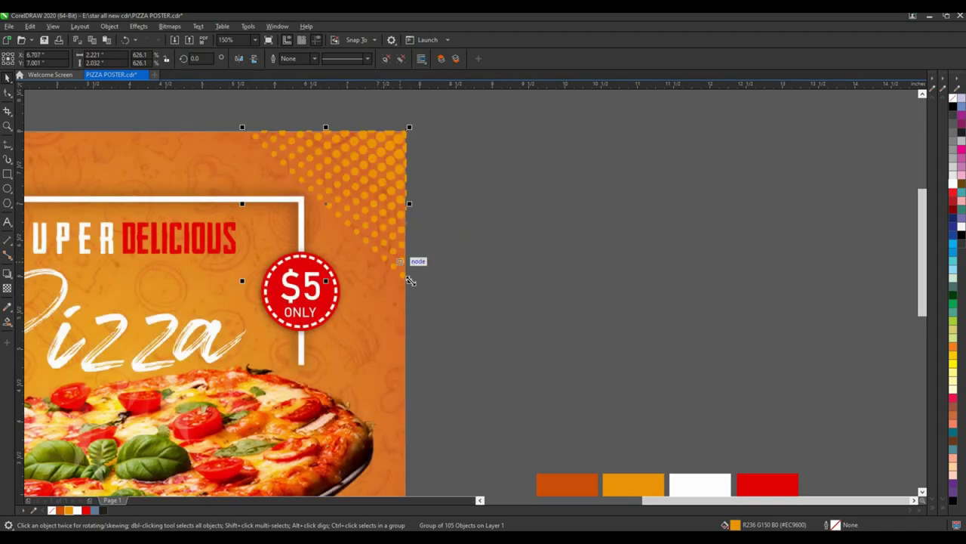
- Apply a linear transparency fading the top-right halftone dots toward the lower left
right_click(353, 175)
key(Escape)
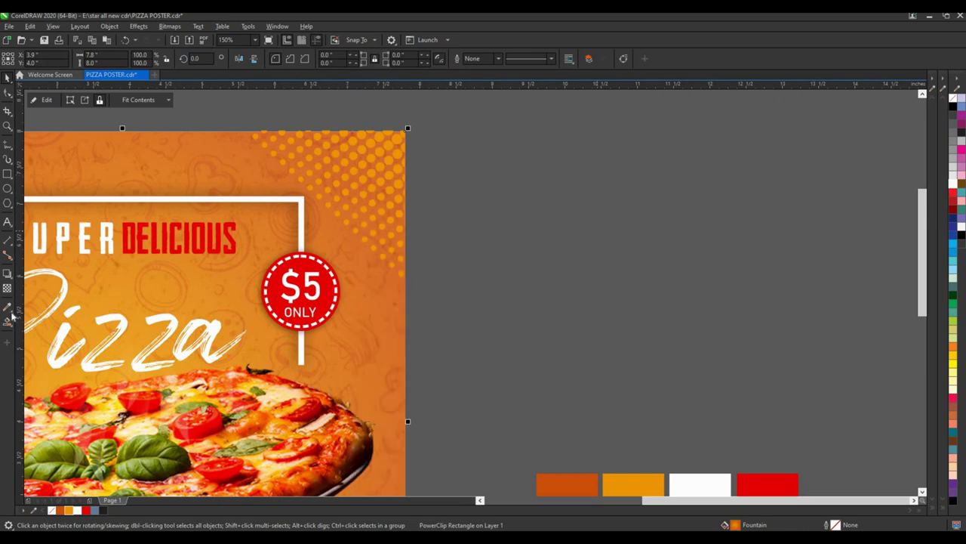
click(6, 288)
drag(379, 161, 335, 206)
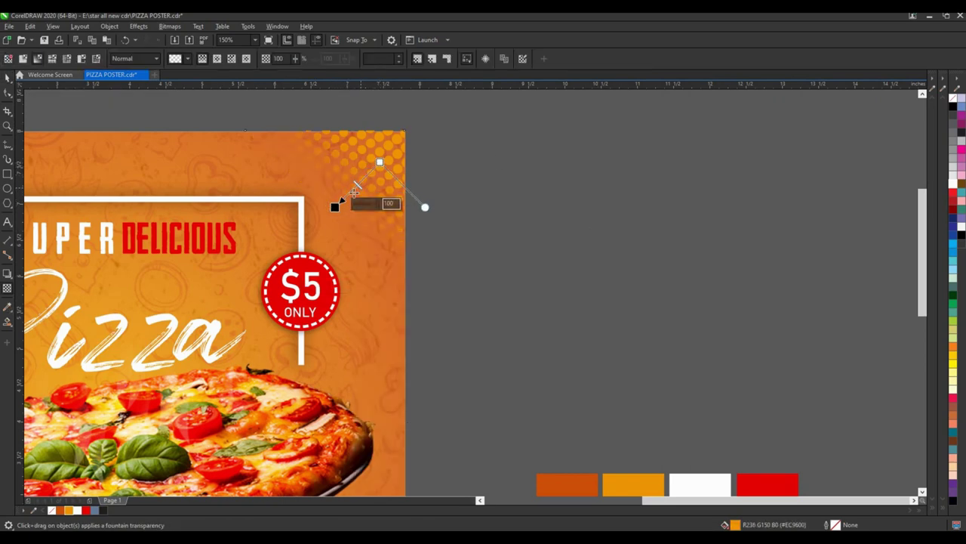
click(362, 193)
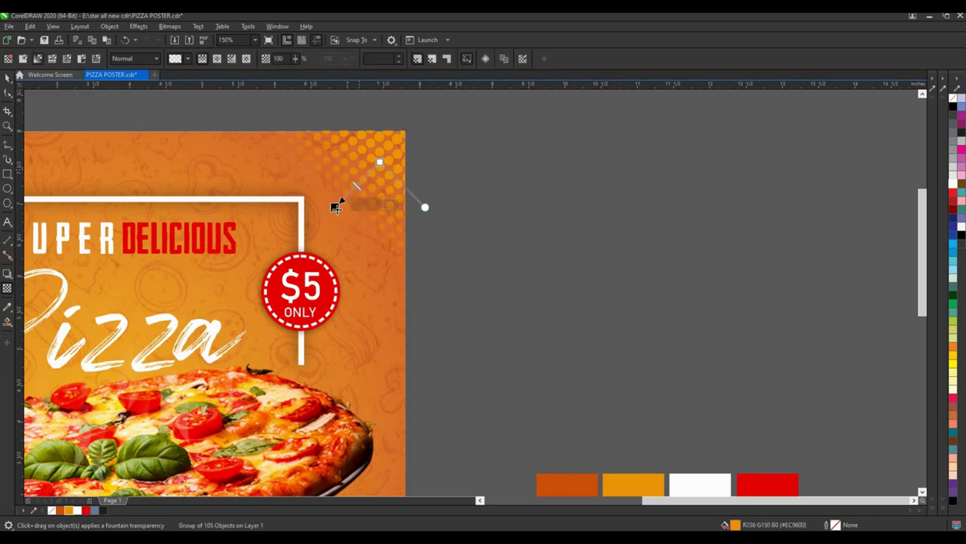
mouse_move(336, 207)
mouse_down()
mouse_move(326, 215)
mouse_move(347, 195)
mouse_up()
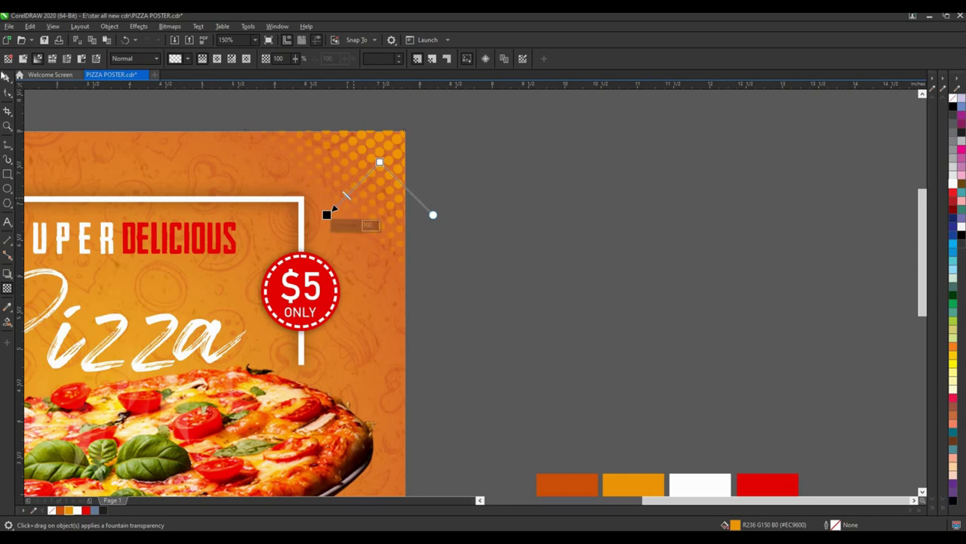
key(space)
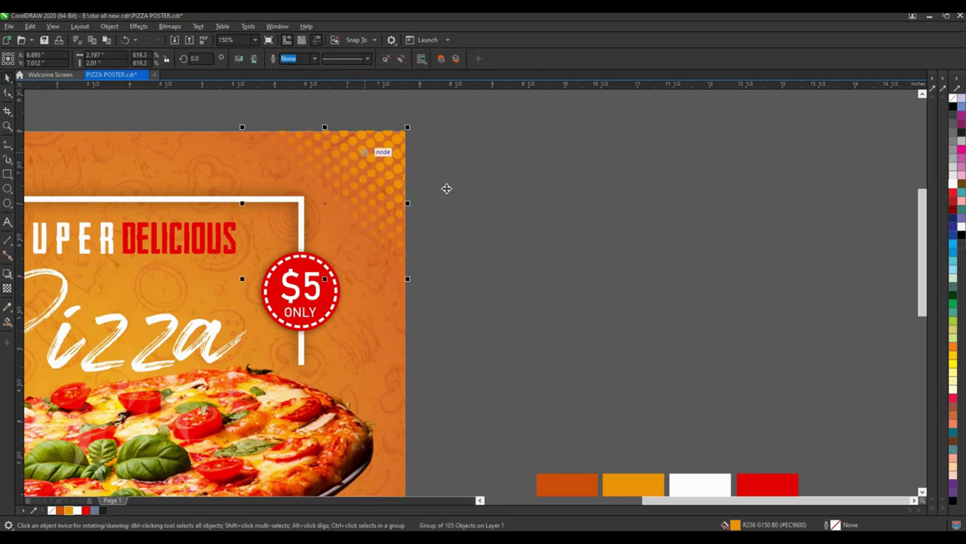
- Copy the halftone dots to the top-left corner and mirror them horizontally
scroll(447, 188, down, 2)
drag(407, 170, 203, 170)
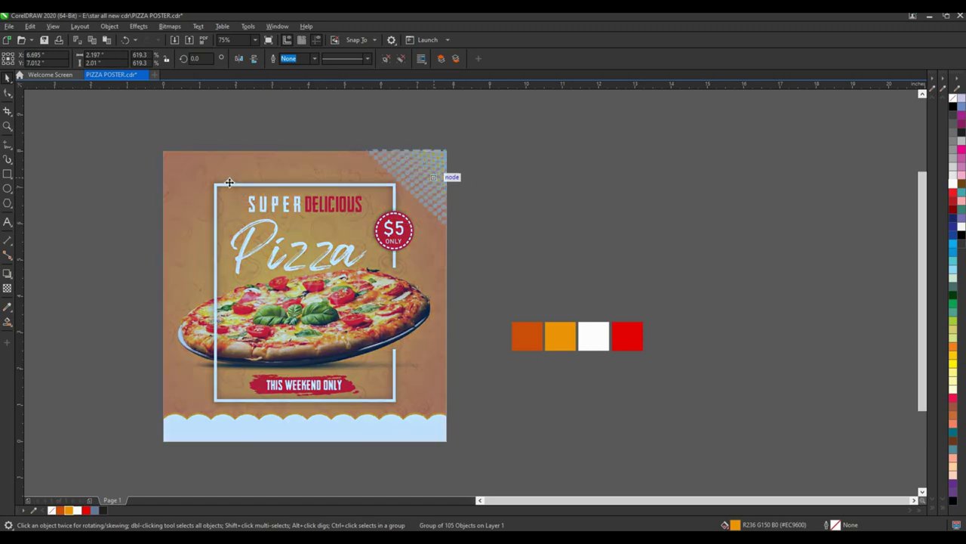
click(238, 59)
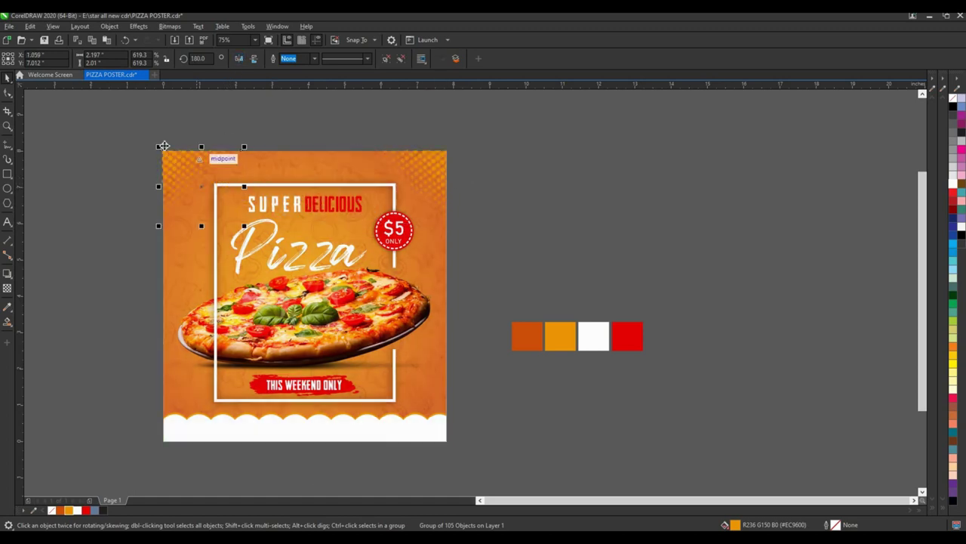
scroll(170, 155, up, 2)
- PowerClip both halftone corner pieces inside the orange poster background
shift+click(696, 136)
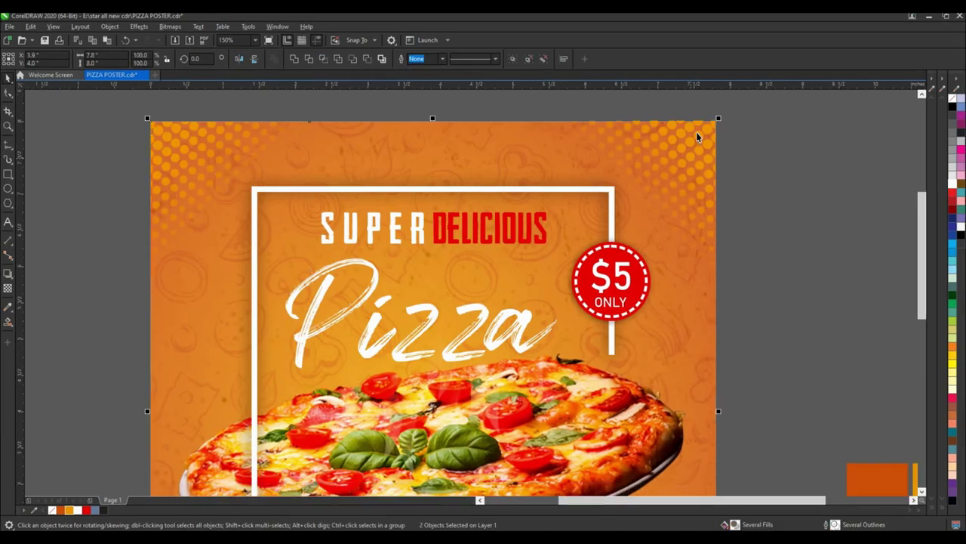
click(657, 142)
shift+click(152, 126)
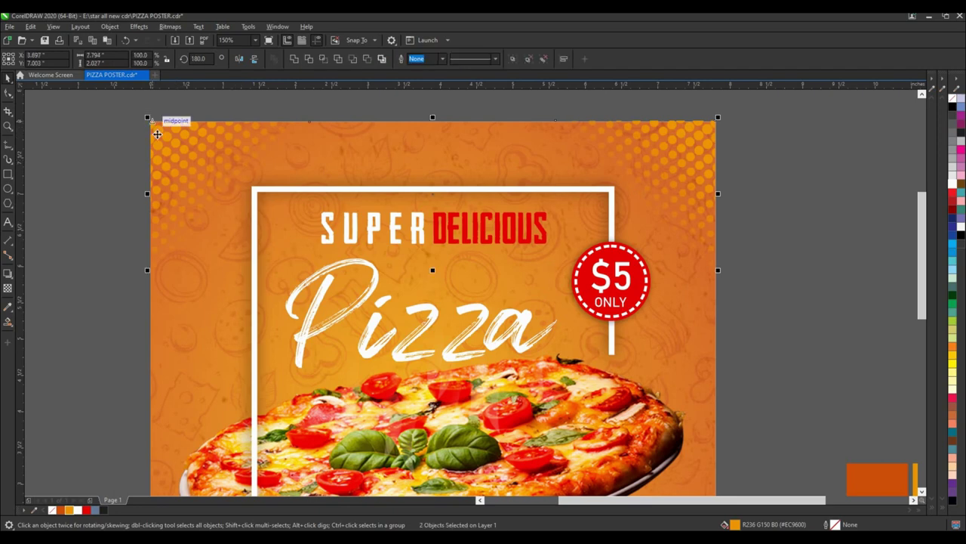
right_click(157, 133)
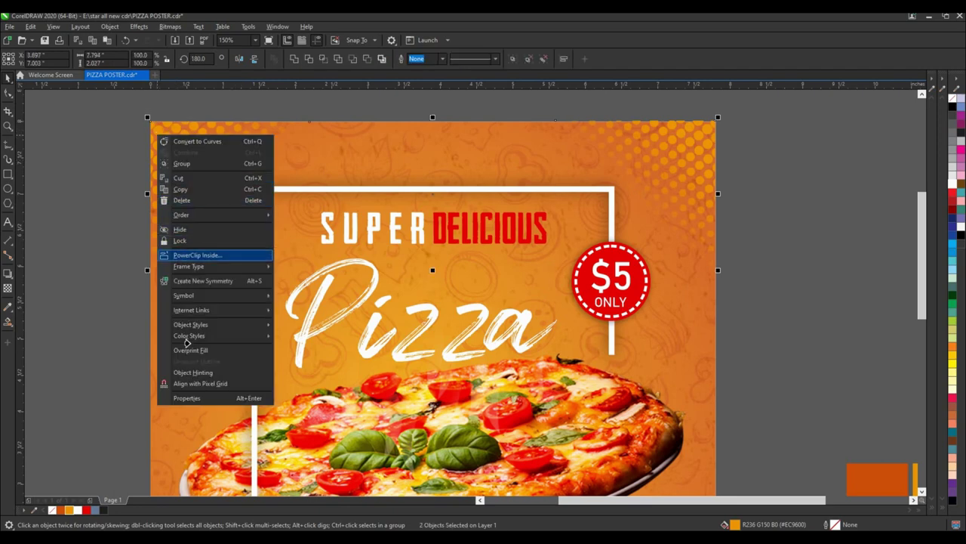
click(182, 256)
click(407, 323)
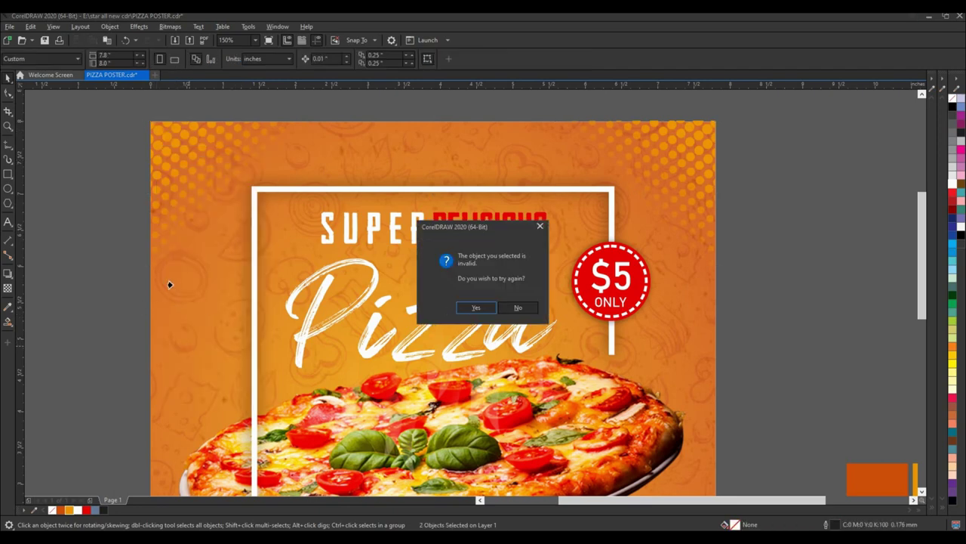
key(Return)
click(108, 264)
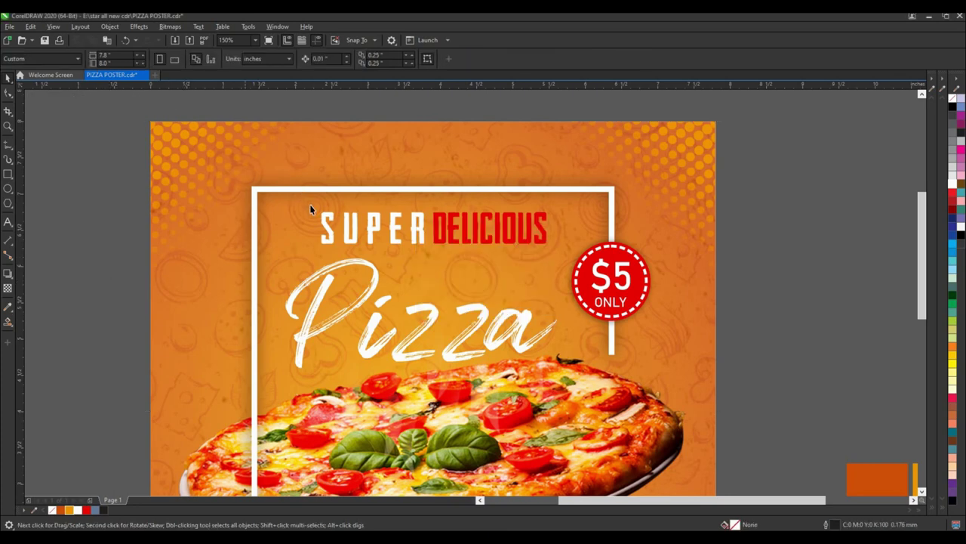
scroll(379, 216, down, 2)
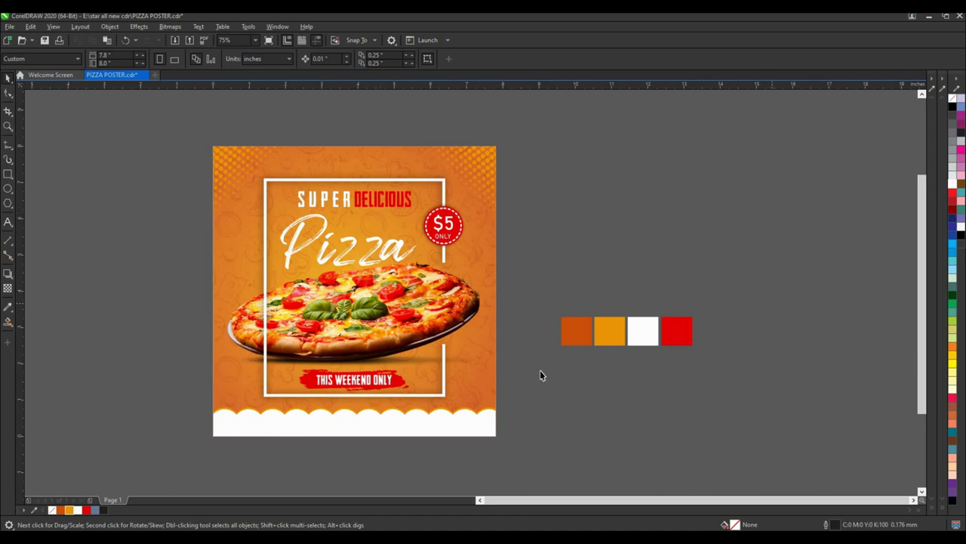
- Delete the four colour swatches and draw a red, outline-free rectangle in the white footer
drag(770, 302, 540, 373)
key(Delete)
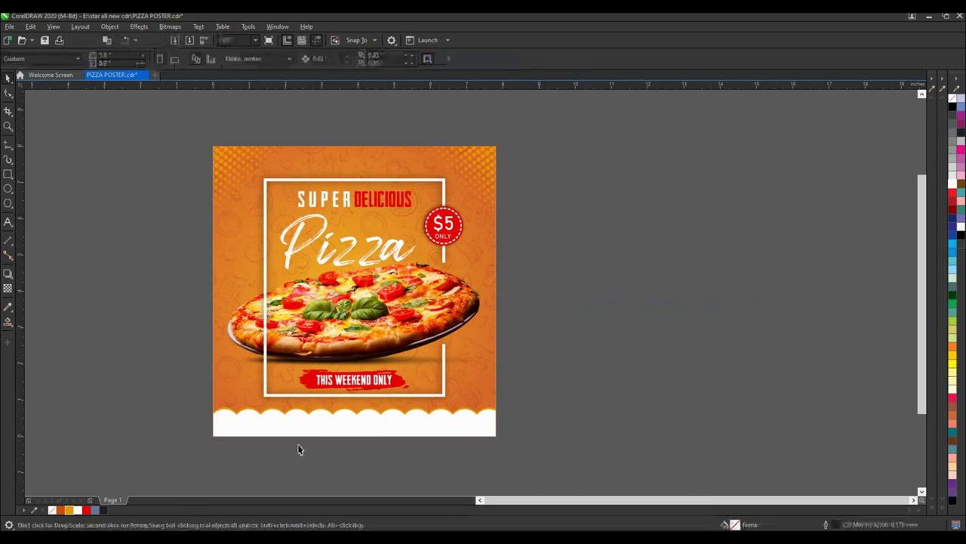
scroll(300, 446, up, 2)
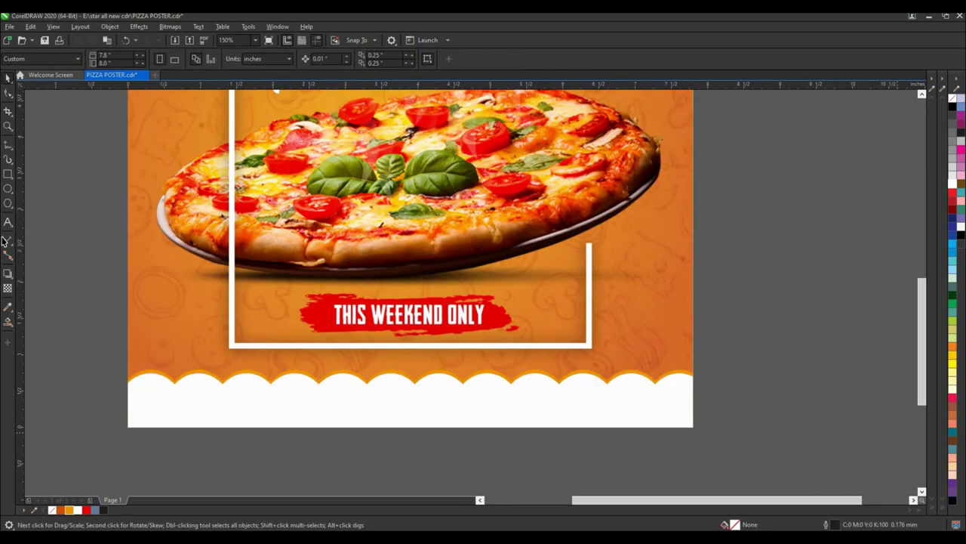
click(8, 175)
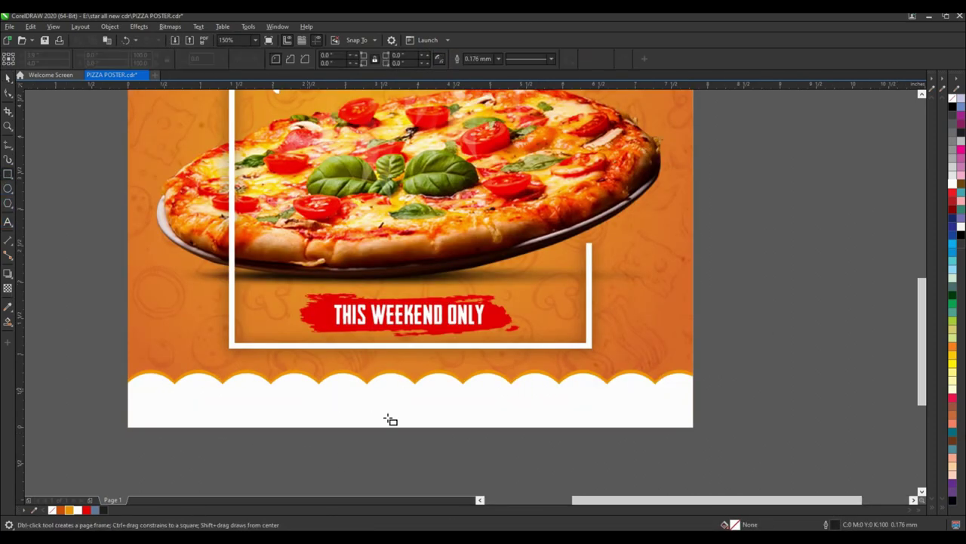
scroll(298, 401, up, 2)
drag(274, 380, 514, 423)
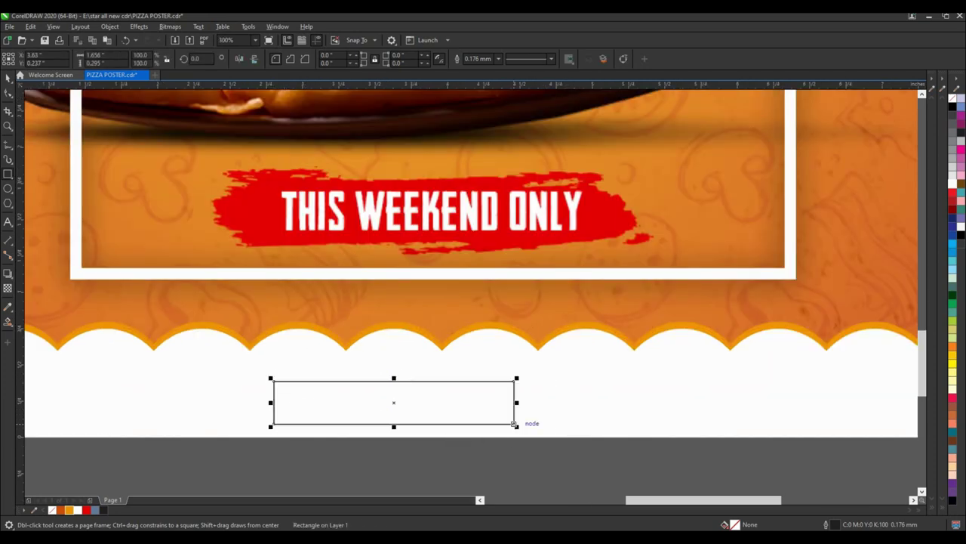
click(86, 509)
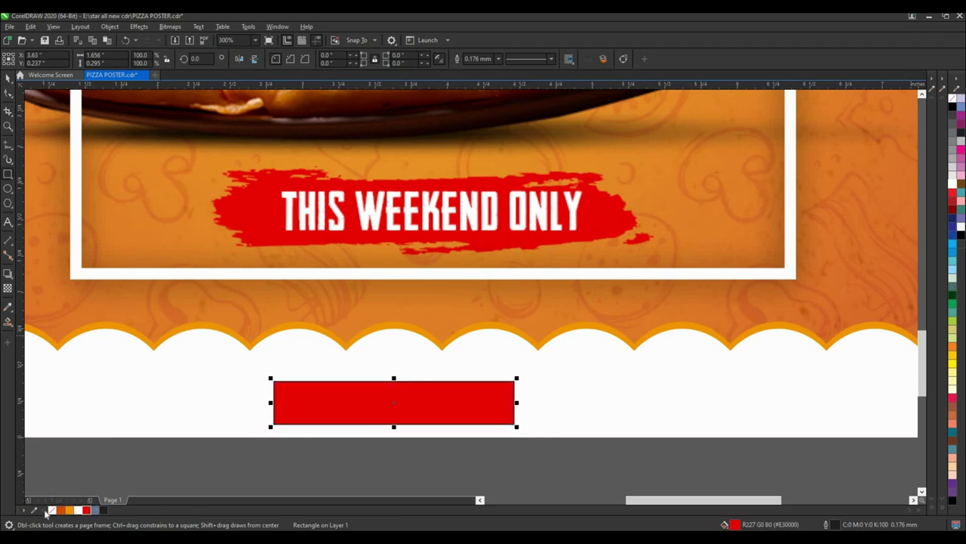
right_click(52, 511)
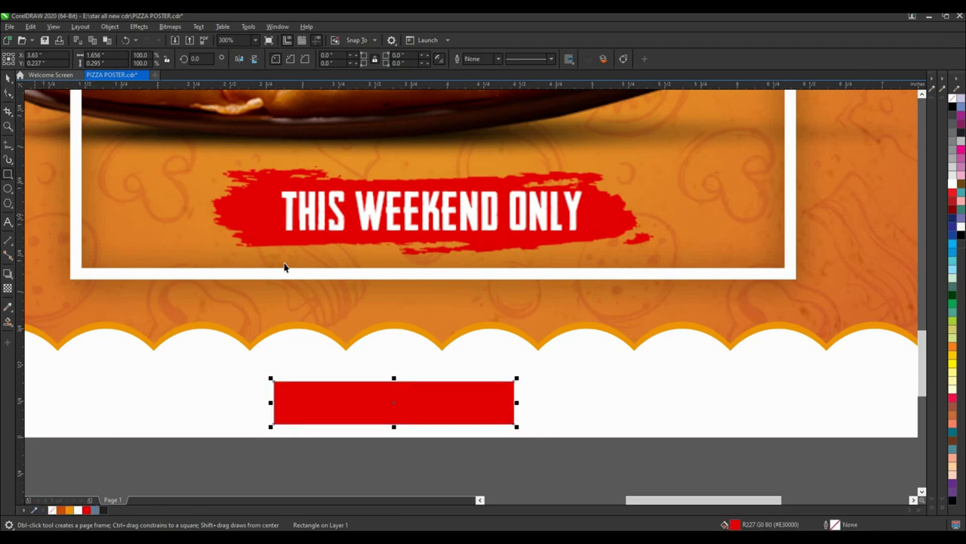
key(space)
- Nudge the red rectangle up and round its corners fully into a pill
scroll(446, 386, up, 3)
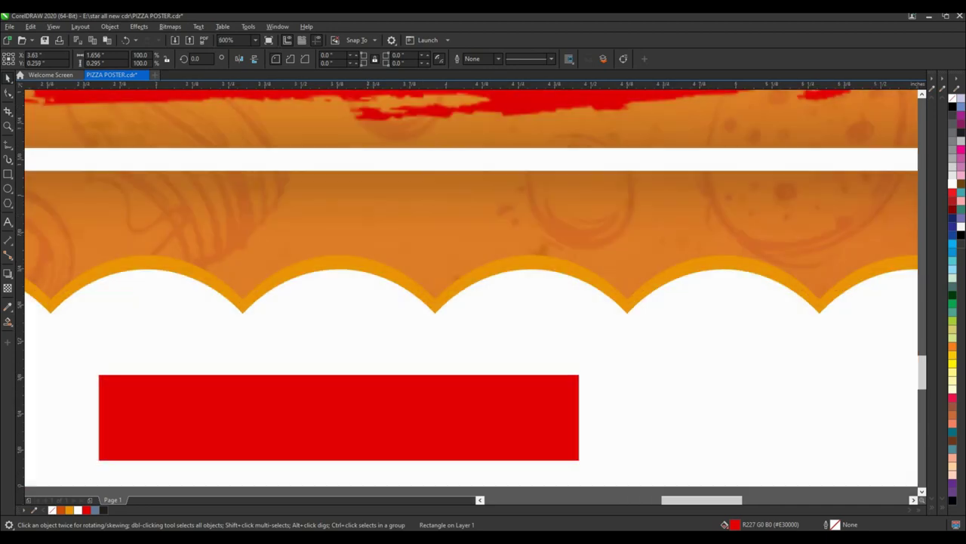
key(Up)
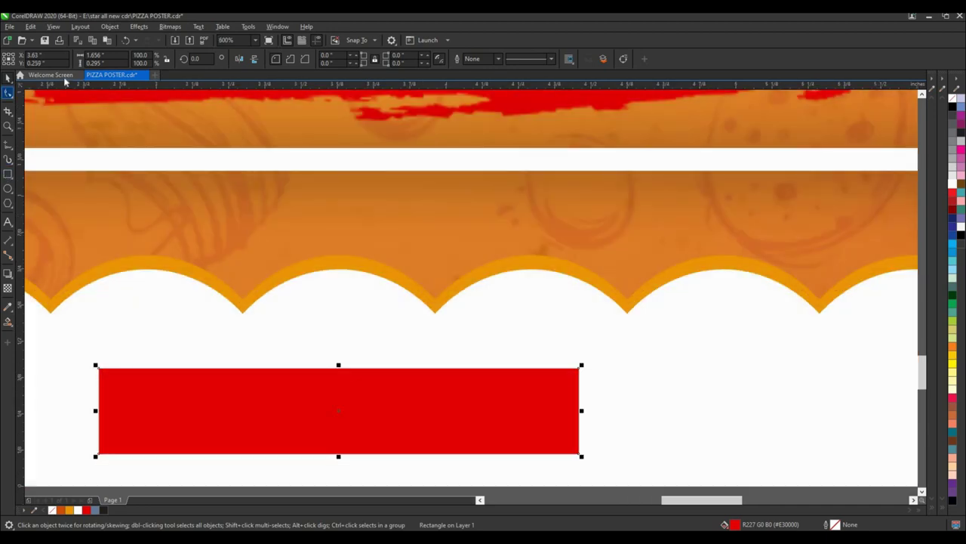
key(F10)
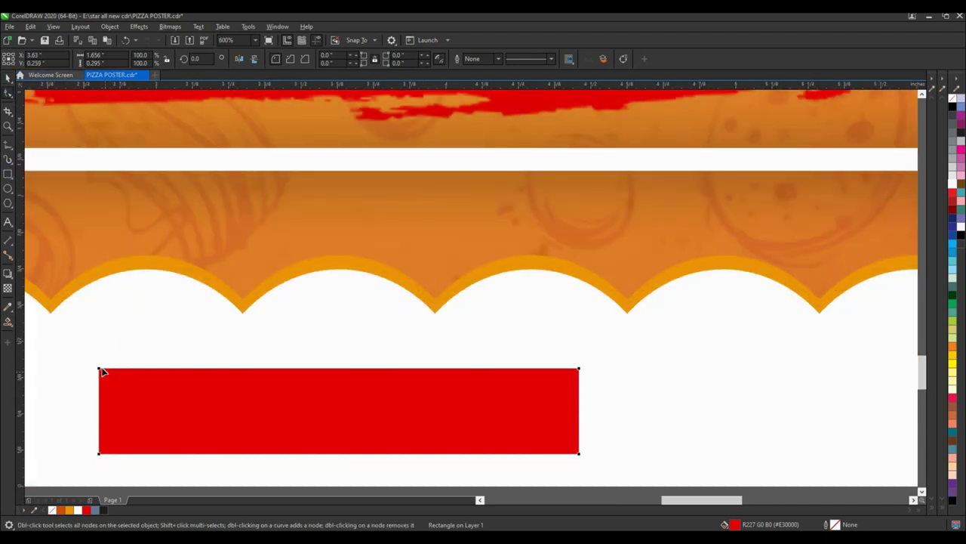
drag(101, 371, 173, 443)
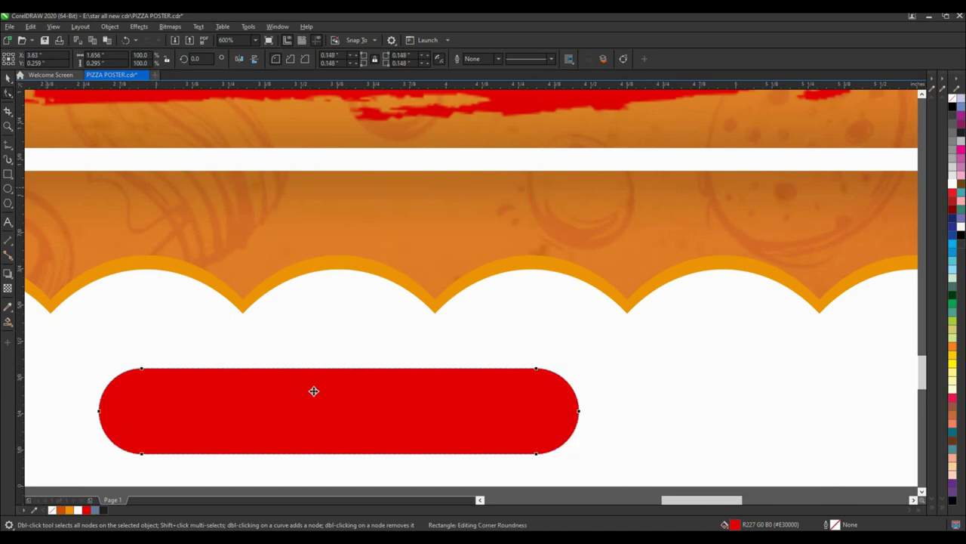
key(space)
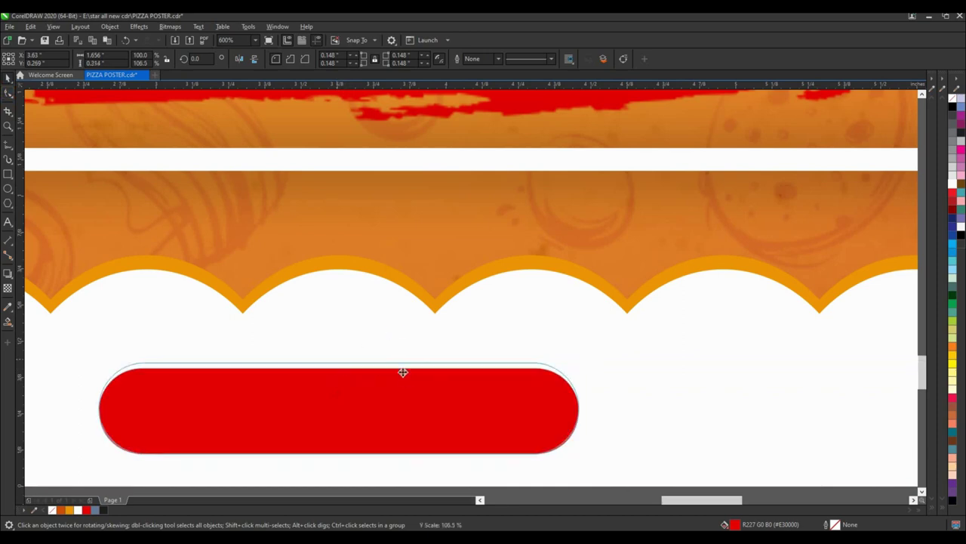
scroll(518, 375, down, 2)
shift+click(494, 400)
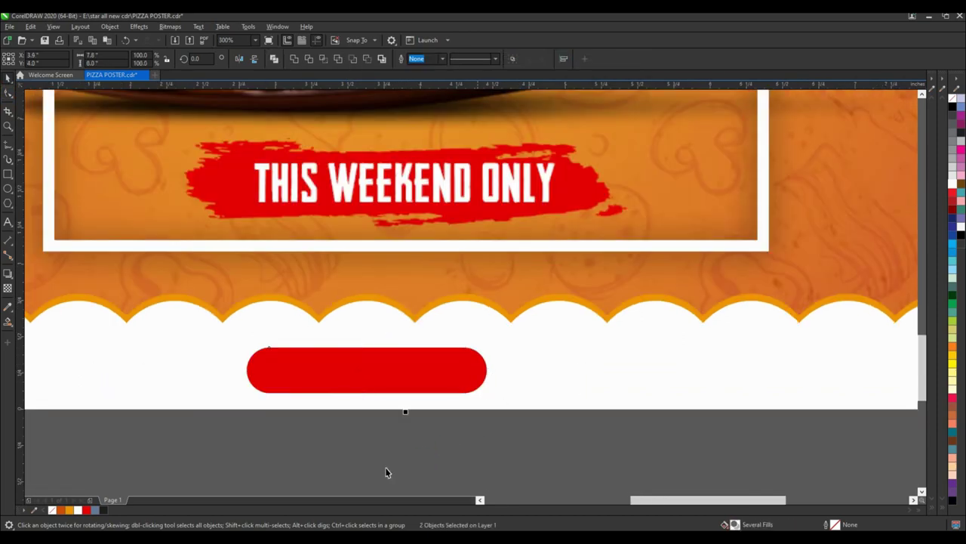
- Centre the red pill horizontally on the page and type 'ORDER NOW' over it
key(c)
key(Escape)
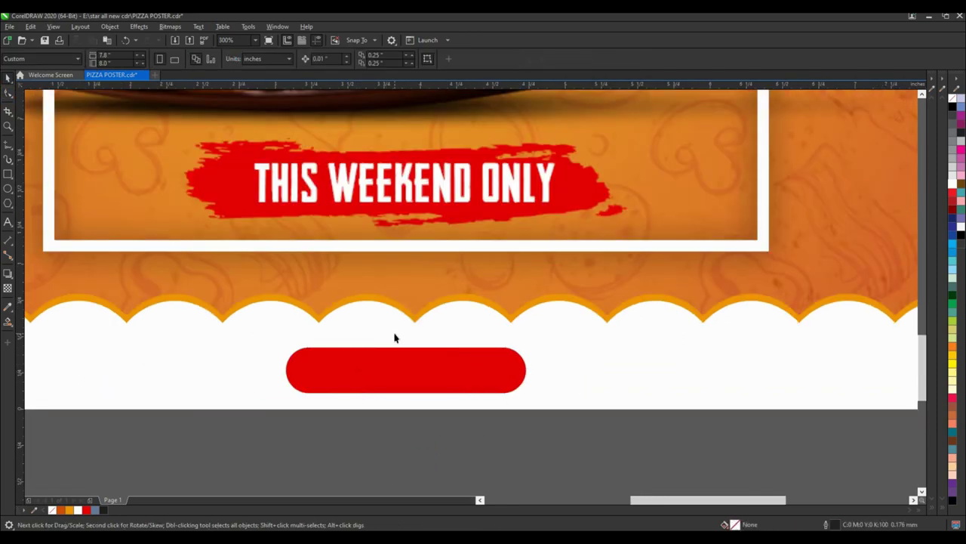
click(7, 222)
scroll(288, 360, up, 2)
click(288, 360)
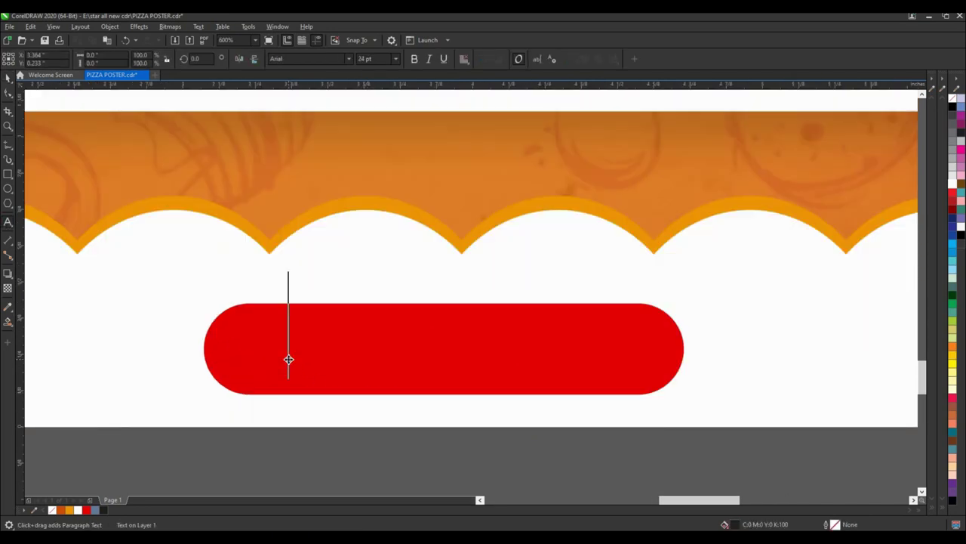
text(OR)
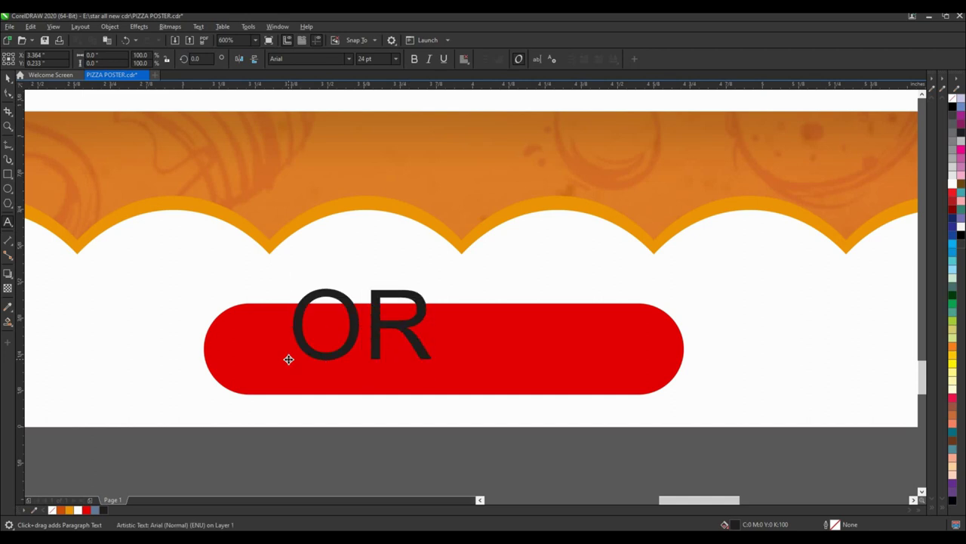
text(DER )
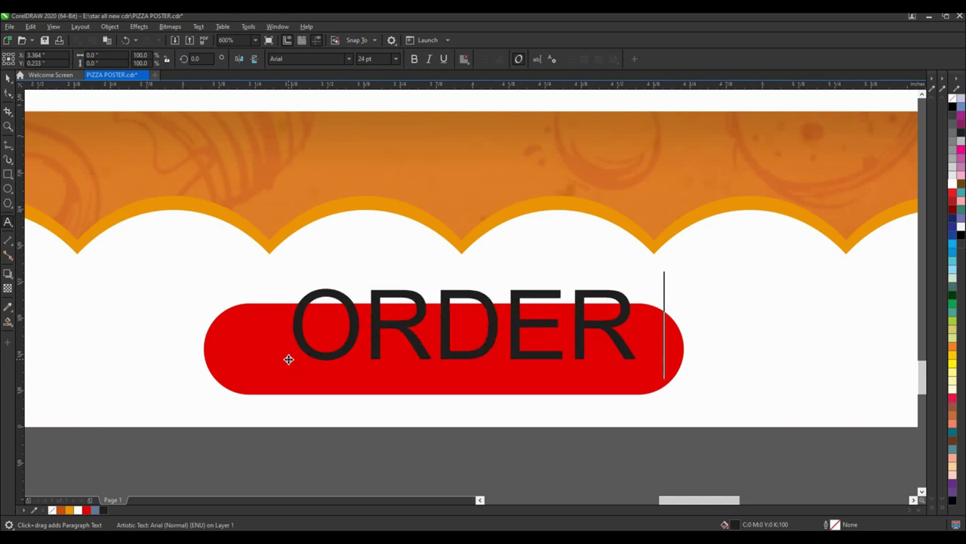
text(O)
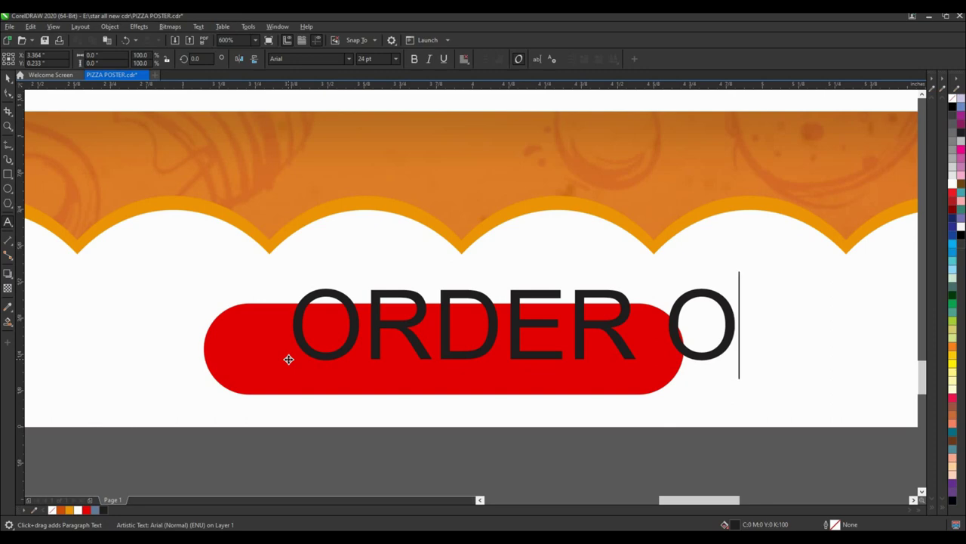
key(BackSpace)
text(N)
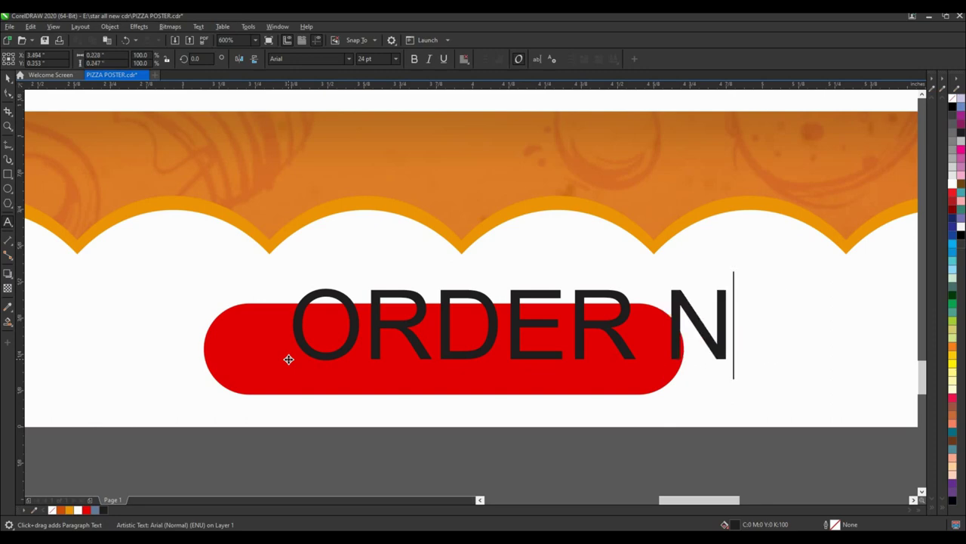
text(O)
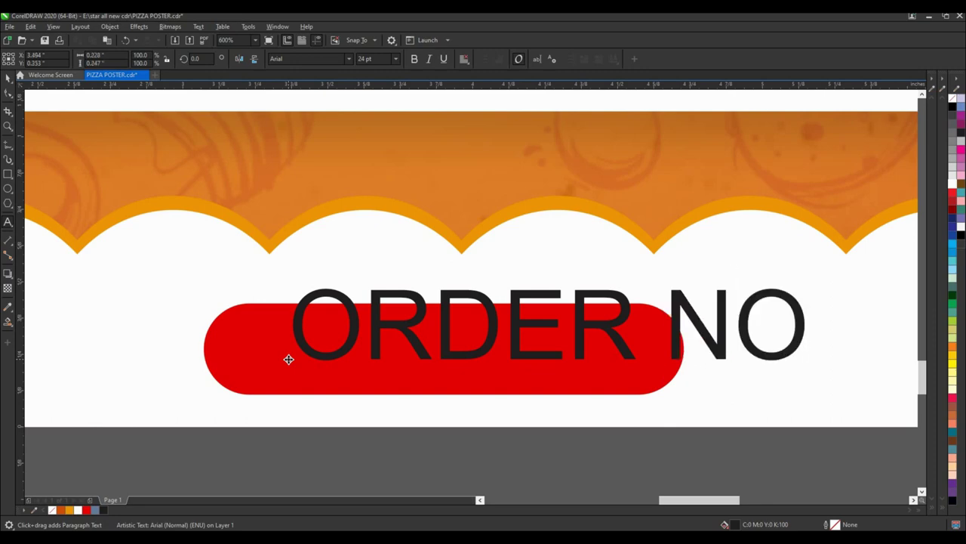
text(W)
- Make the ORDER NOW text bold and white and scale it to fit the pill
click(8, 79)
click(11, 79)
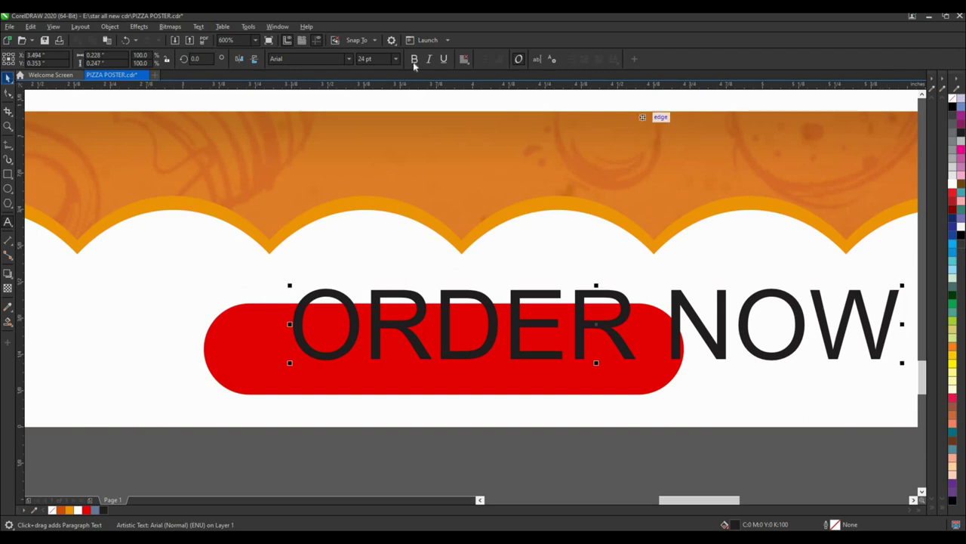
click(952, 184)
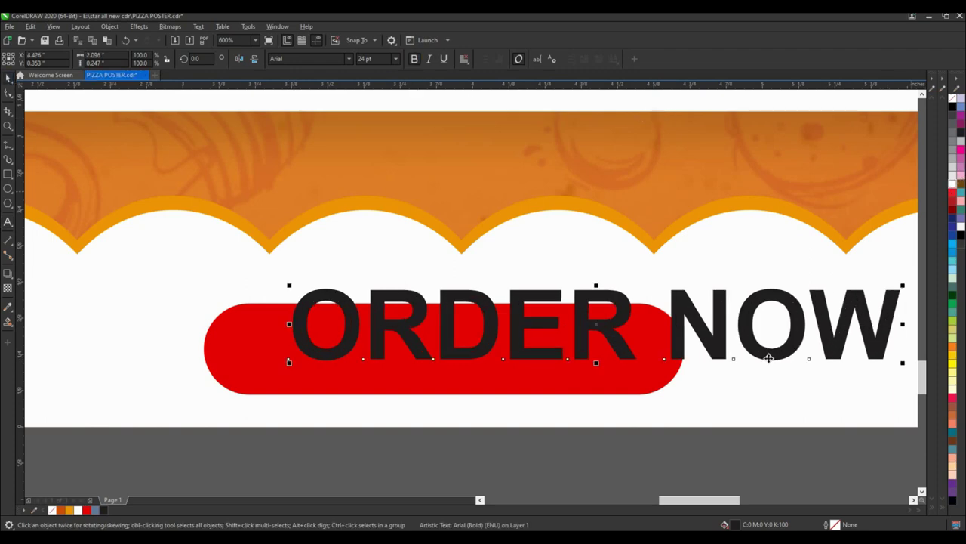
drag(454, 373, 414, 418)
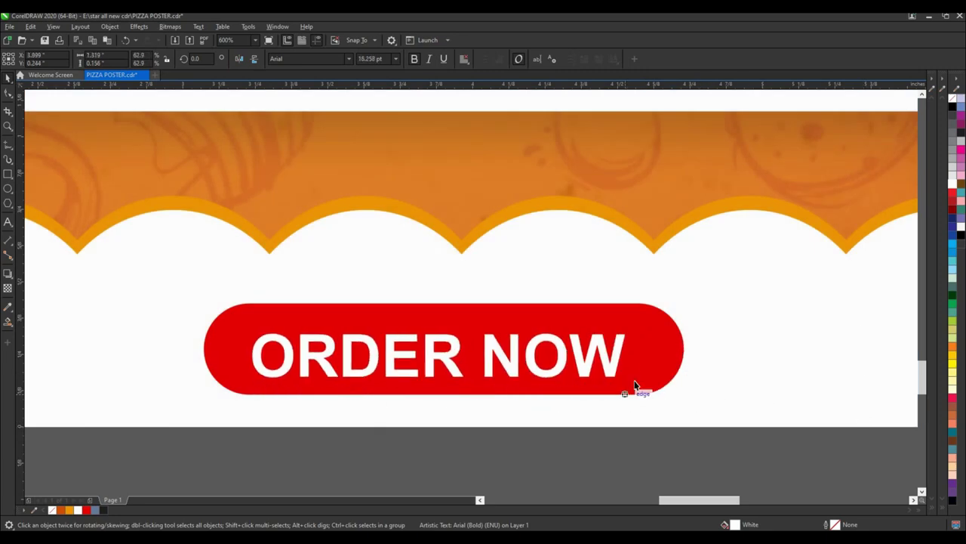
- Centre the ORDER NOW text on the red pill
key(Escape)
scroll(430, 366, up, 2)
click(437, 364)
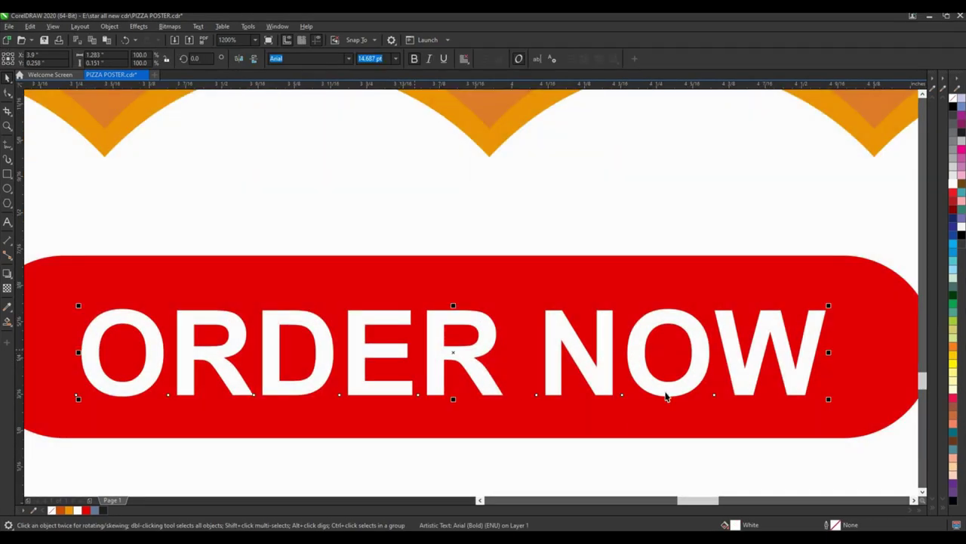
scroll(656, 369, down, 2)
shift+click(656, 369)
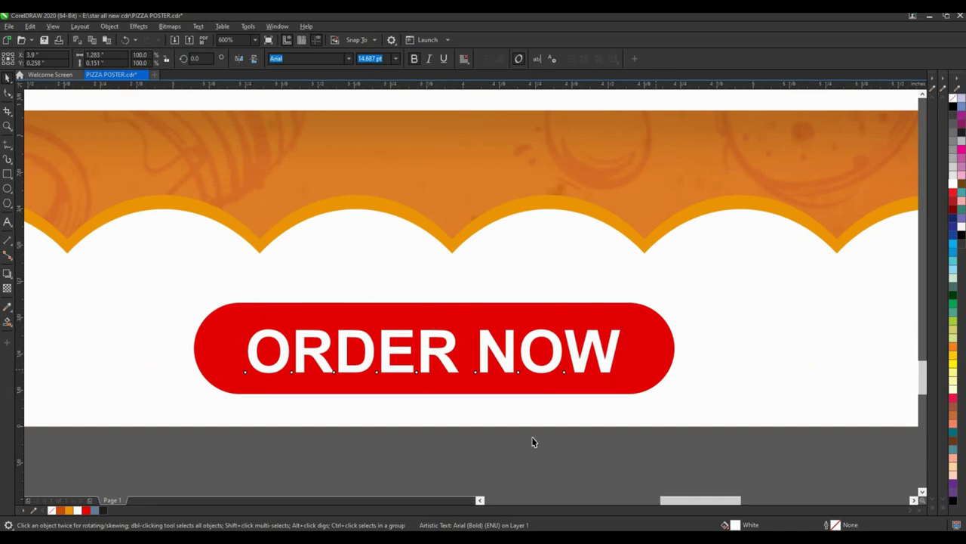
key(Escape)
- Move the ORDER NOW text and pill together into place in the footer
scroll(381, 381, down, 1)
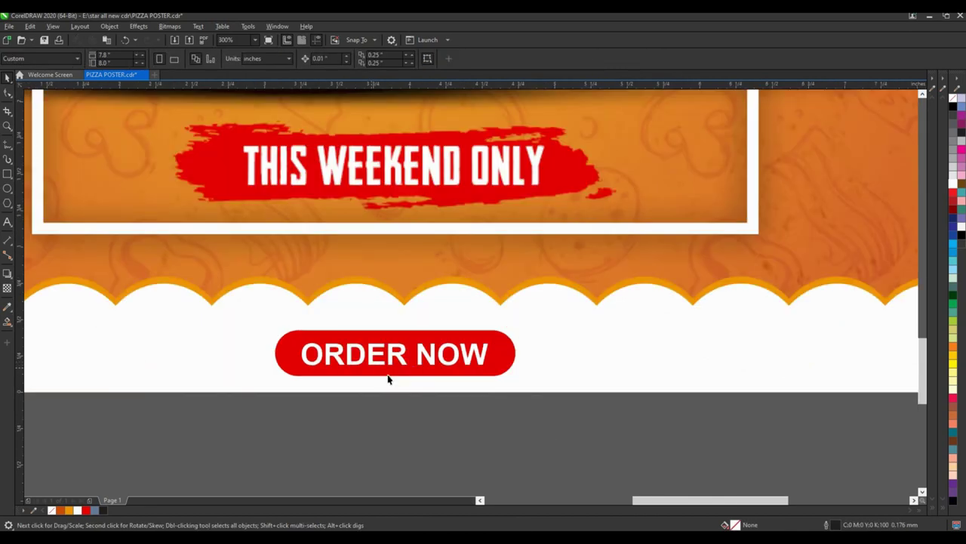
scroll(388, 380, down, 1)
scroll(360, 371, down, 1)
scroll(336, 406, up, 1)
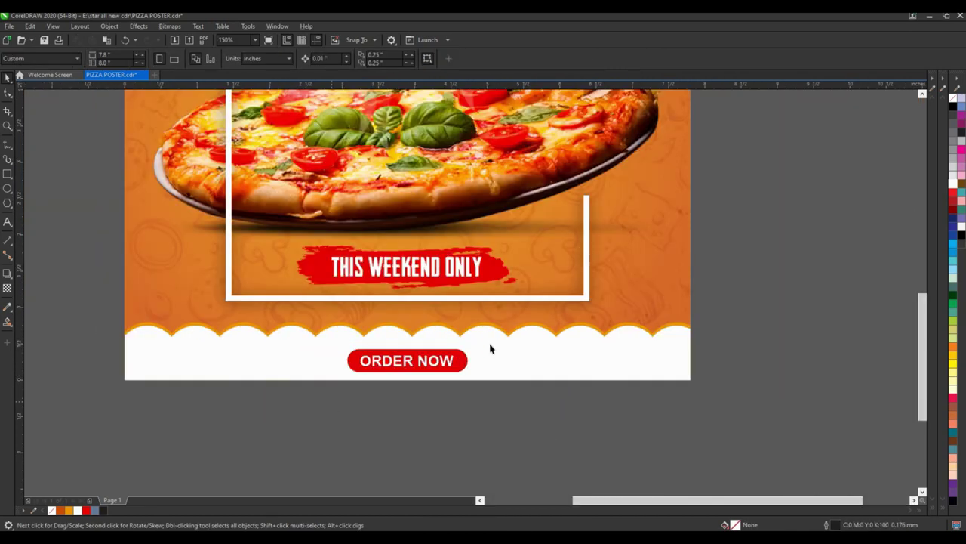
drag(490, 348, 334, 399)
scroll(395, 364, up, 1)
drag(406, 366, 394, 398)
- Preview the finished poster full screen, then return to the editor
scroll(394, 399, down, 1)
scroll(436, 244, down, 1)
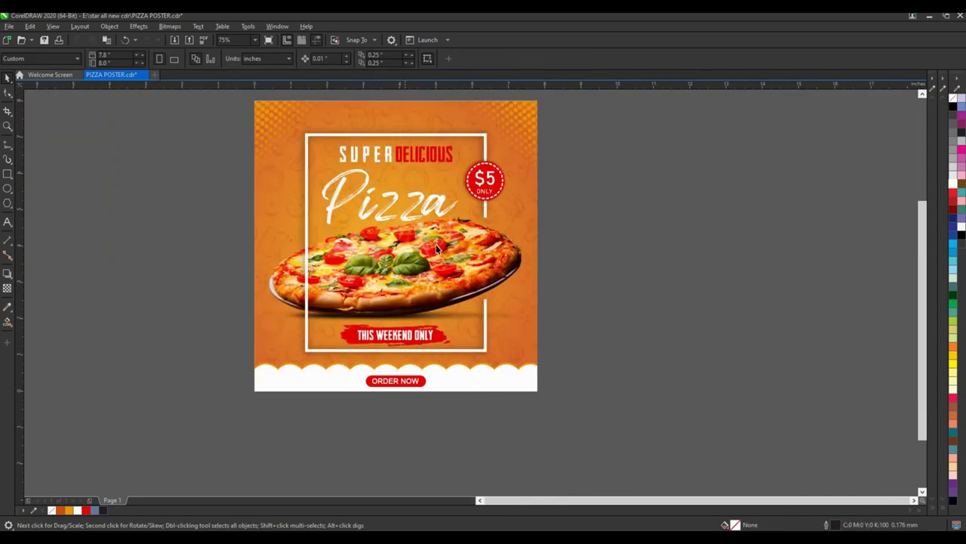
scroll(449, 301, down, 1)
scroll(446, 279, up, 1)
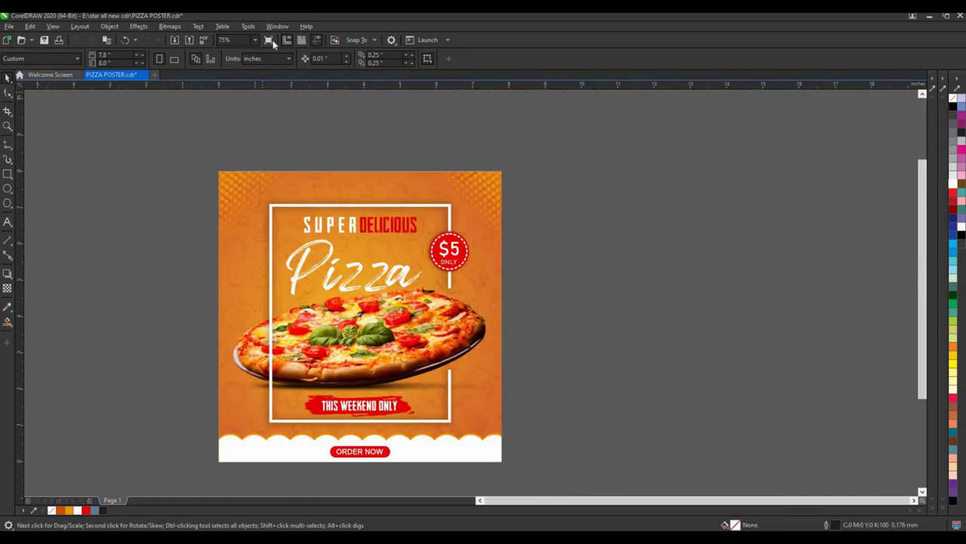
click(270, 40)
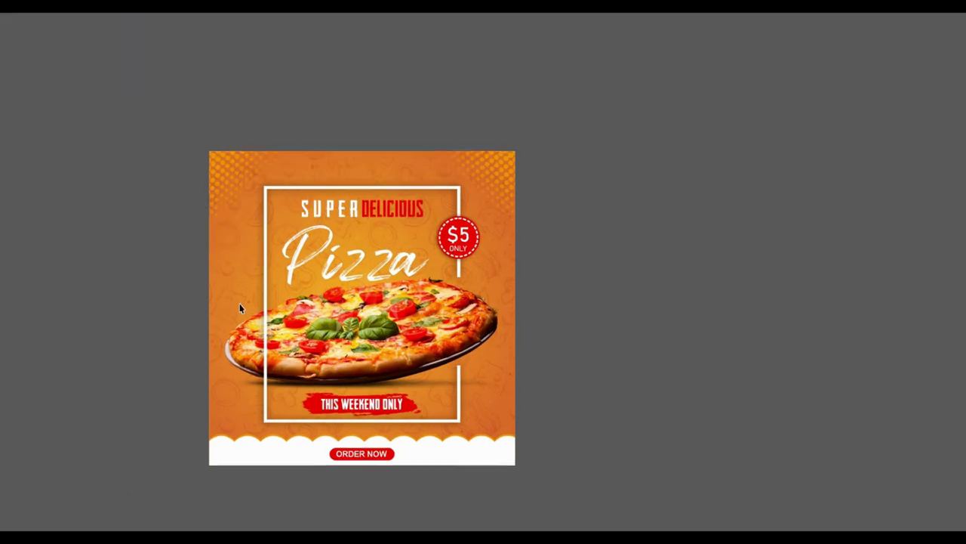
click(246, 459)
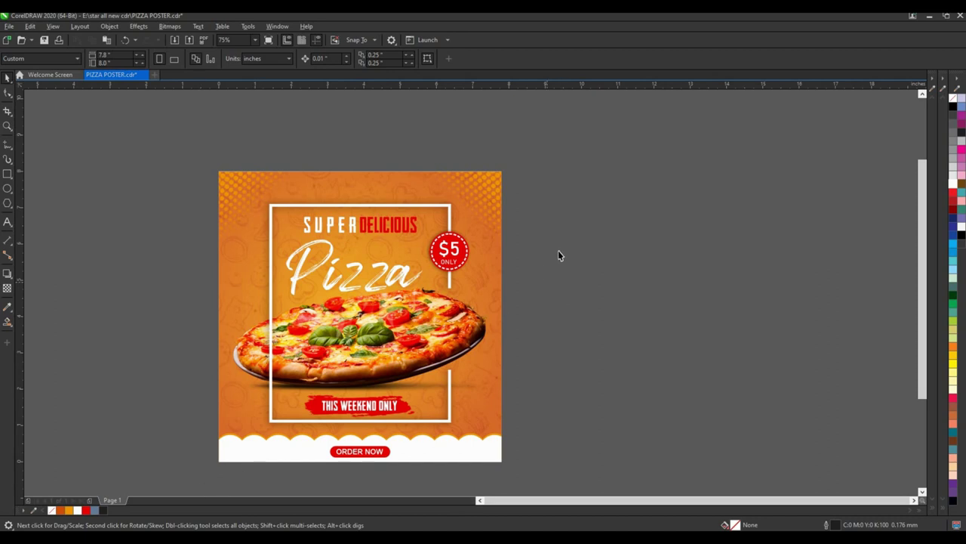
- Paste the contact lines, group the phone icon with its number, and move it to the footer's left
key(ctrl+v)
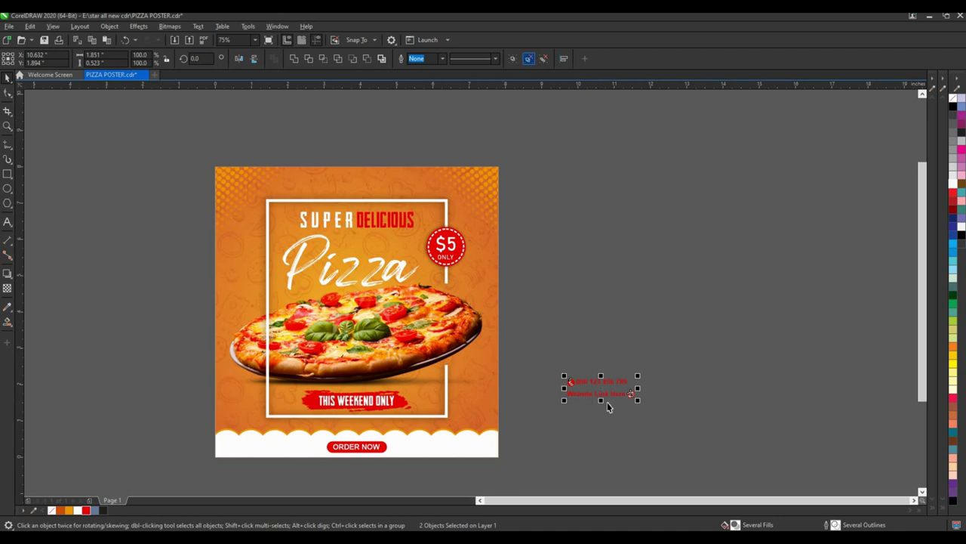
click(539, 369)
scroll(541, 368, up, 2)
click(537, 364)
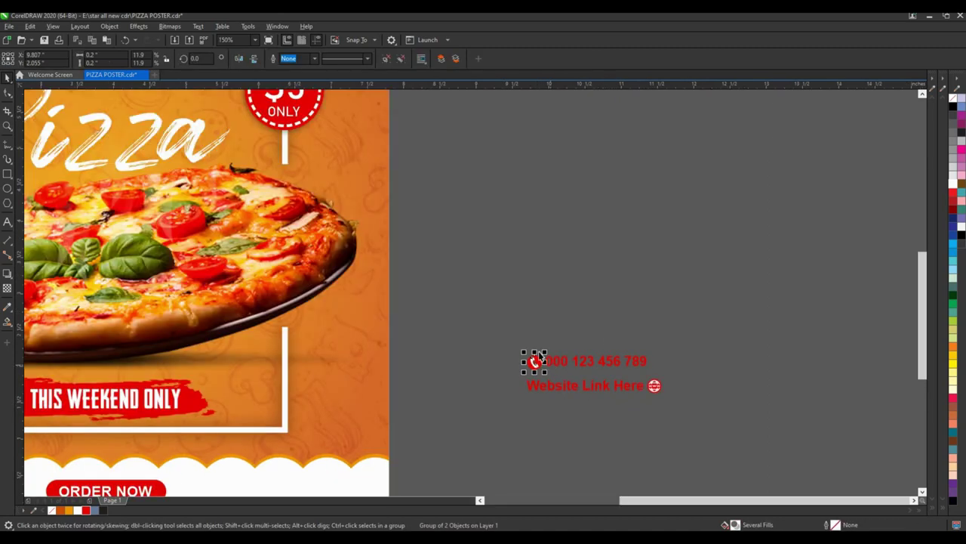
key(Escape)
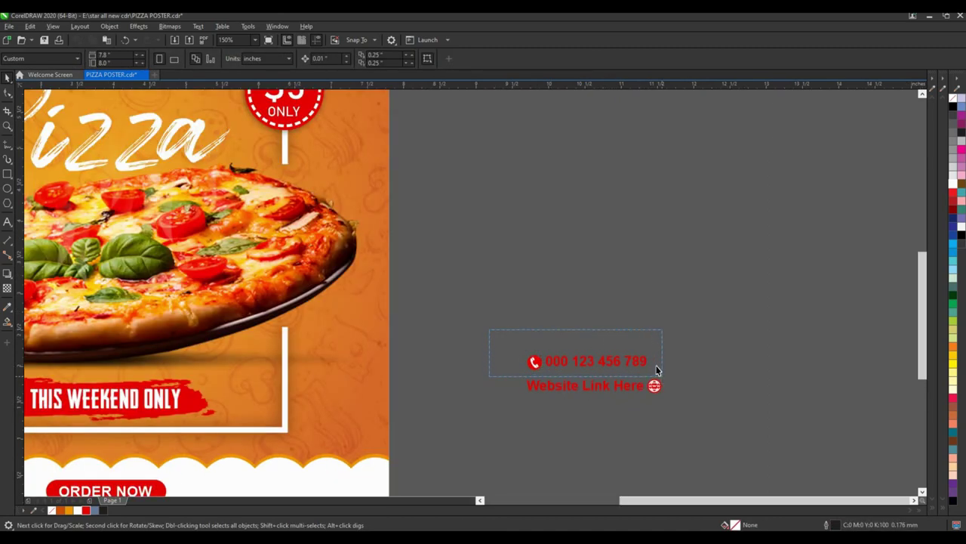
drag(662, 381, 658, 367)
key(ctrl+g)
scroll(626, 332, down, 3)
drag(621, 341, 253, 406)
- Align the phone group's centre with the ORDER NOW button
scroll(253, 406, up, 3)
scroll(249, 409, up, 2)
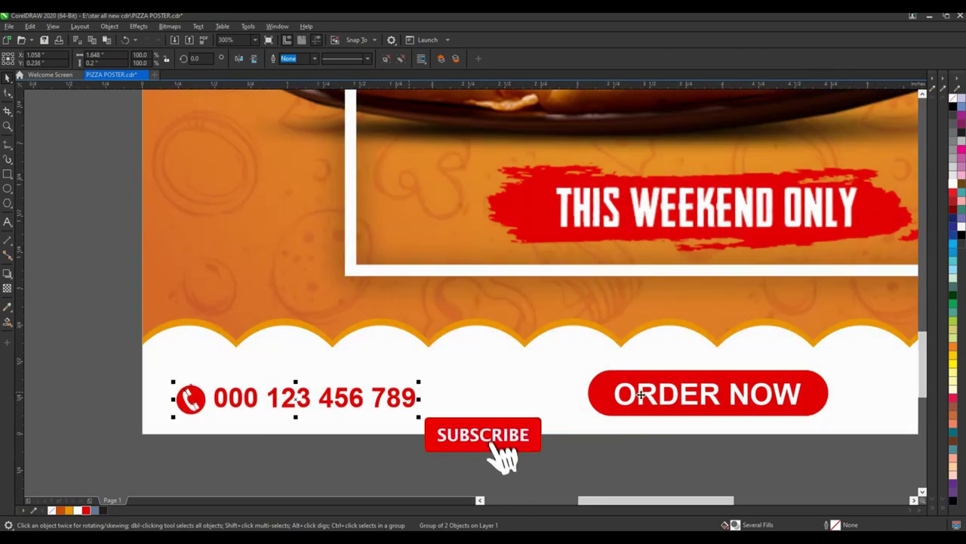
shift+click(640, 393)
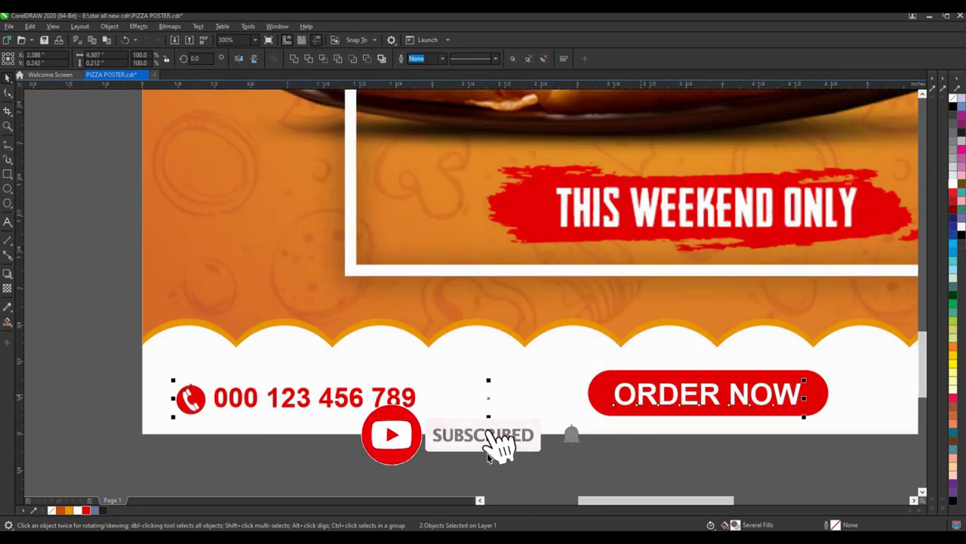
click(314, 397)
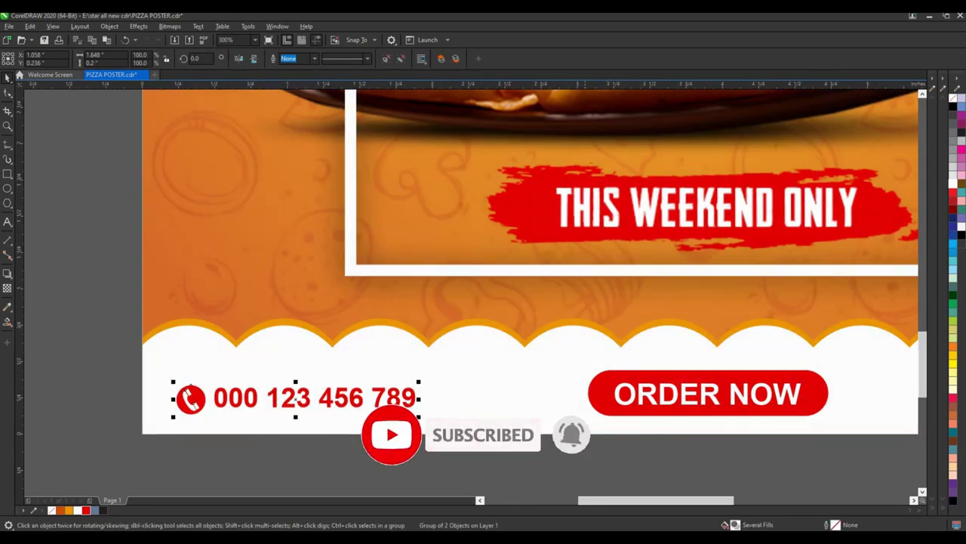
shift+click(755, 408)
key(c)
key(Escape)
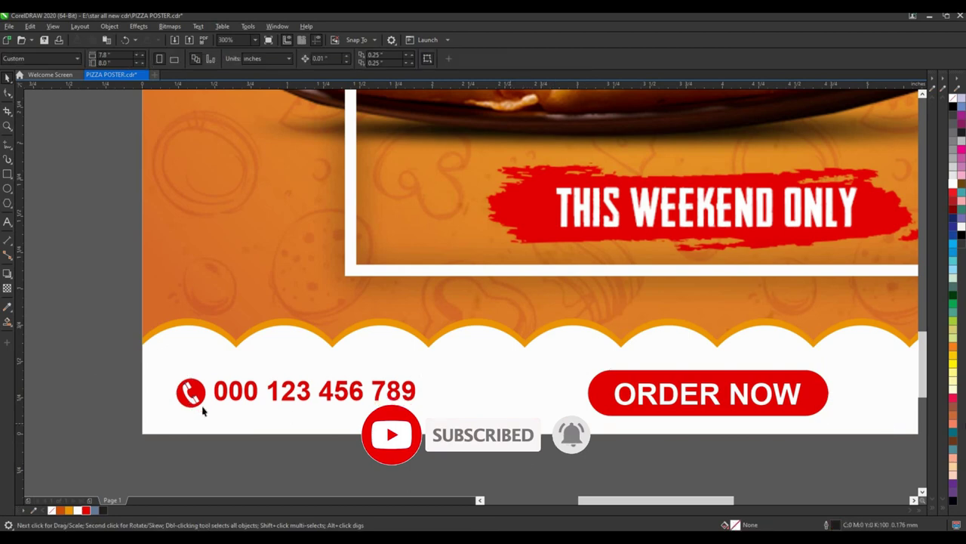
key(F3)
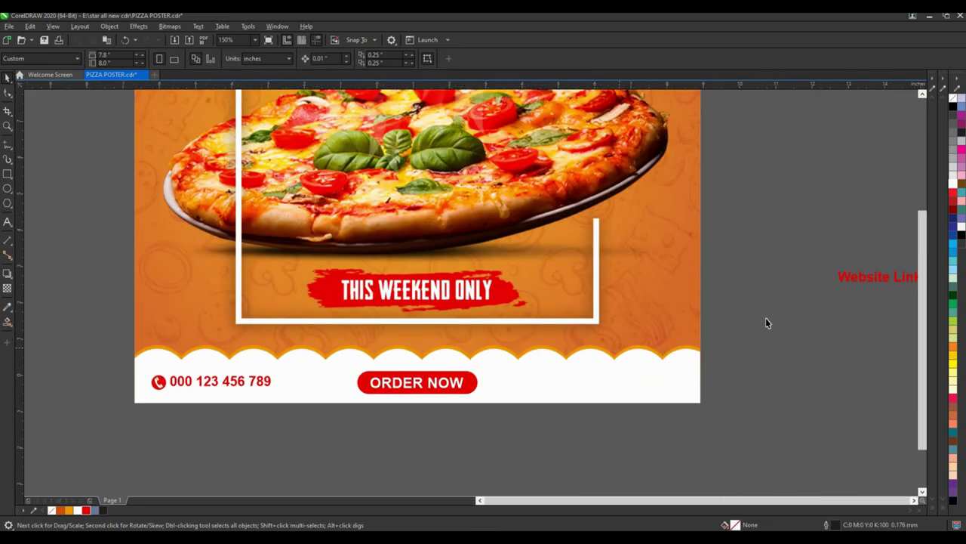
- Group 'Website Link Here' with its globe icon and move it into the footer's right side
key(F3)
click(787, 313)
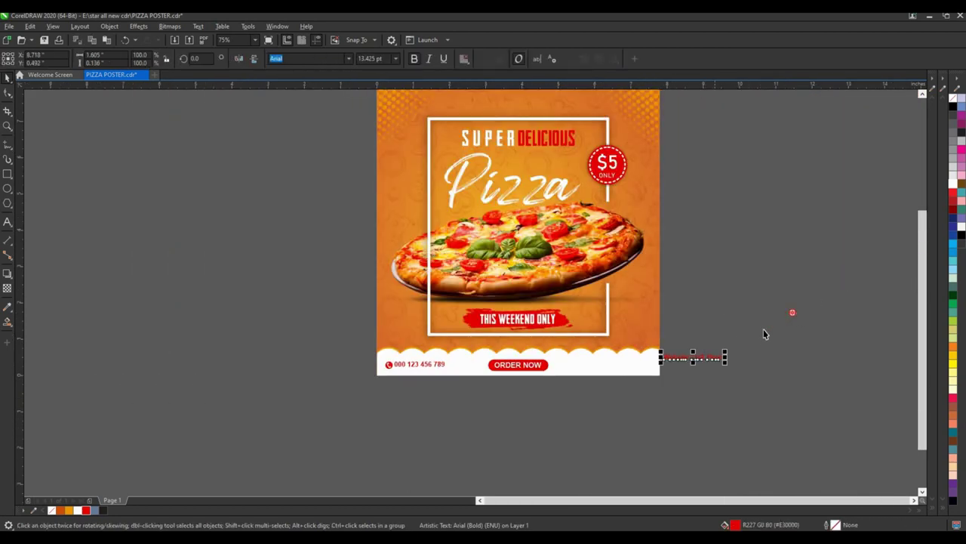
shift+click(789, 311)
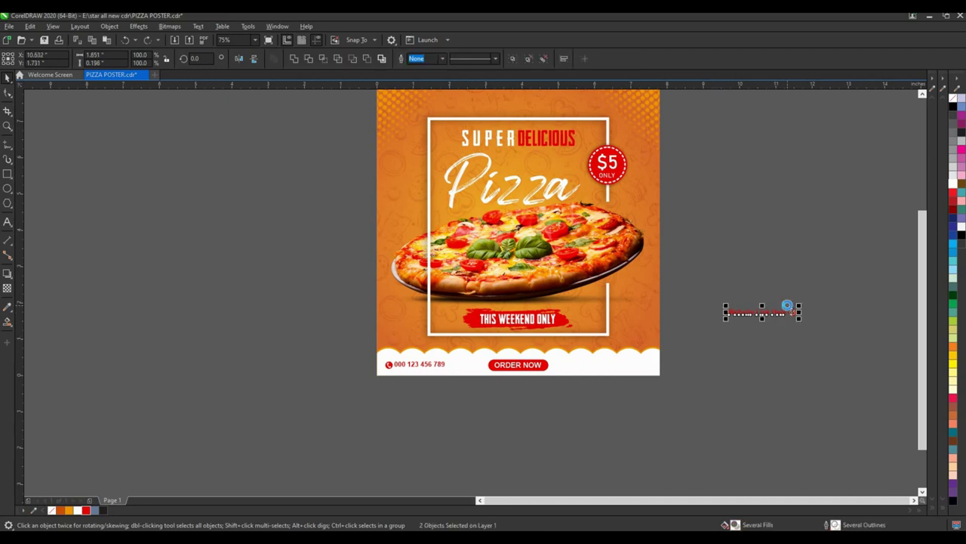
key(ctrl+g)
drag(637, 387, 639, 369)
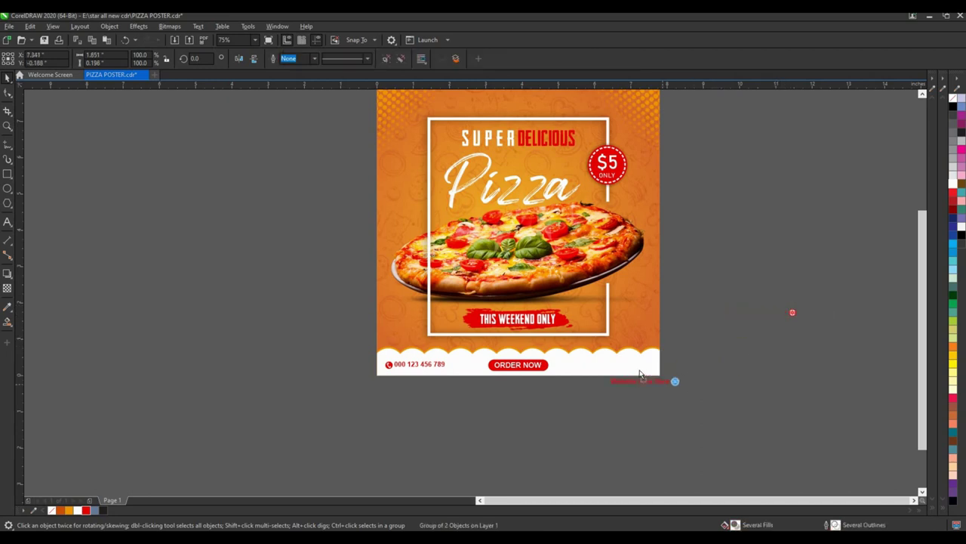
- Align the website link vertically with the ORDER NOW button
scroll(640, 367, up, 2)
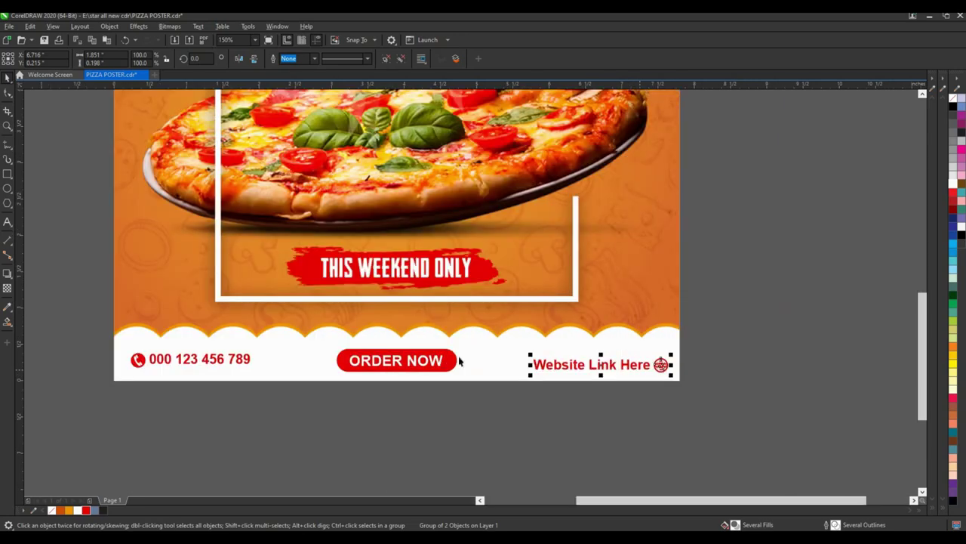
scroll(485, 360, up, 2)
shift+click(480, 377)
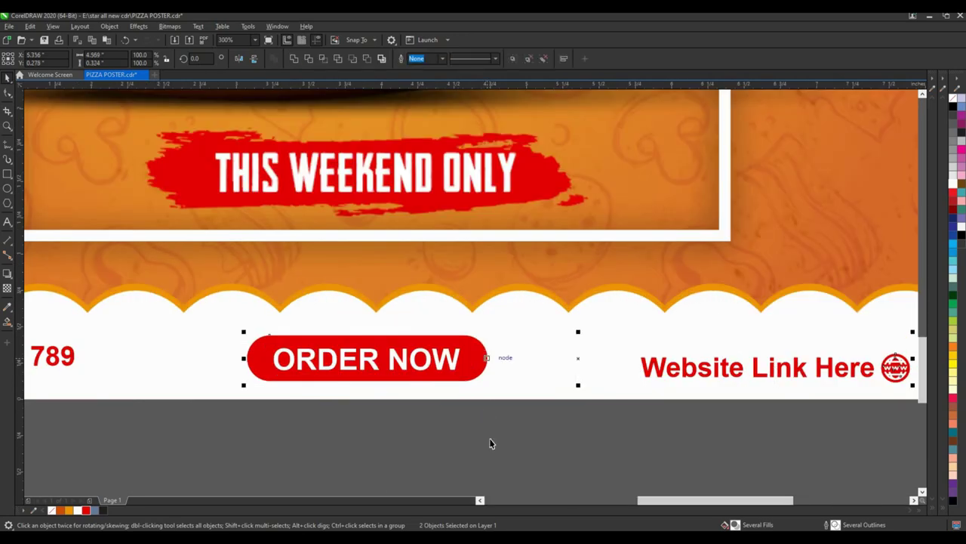
key(e)
key(Escape)
- Nudge the phone number and website link groups slightly down
click(462, 363)
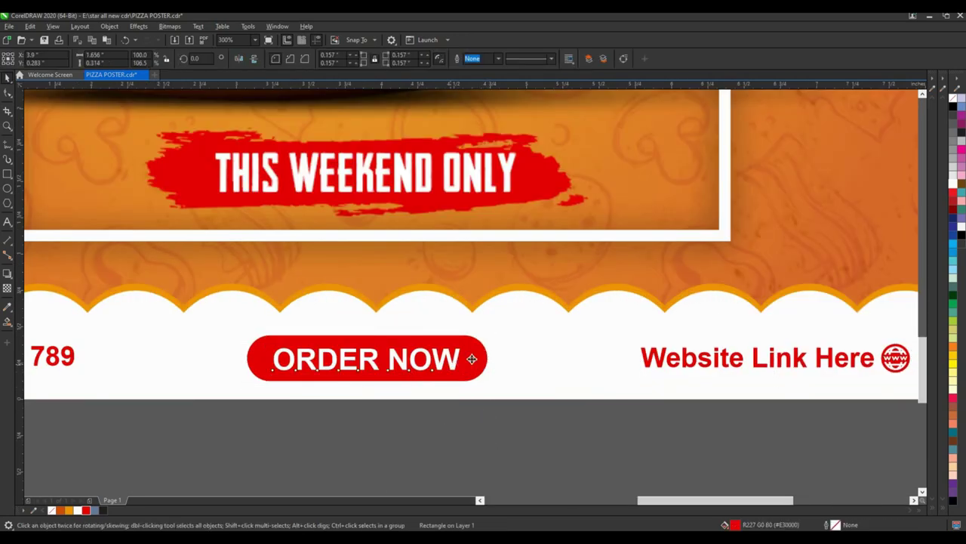
shift+click(471, 359)
scroll(234, 398, down, 2)
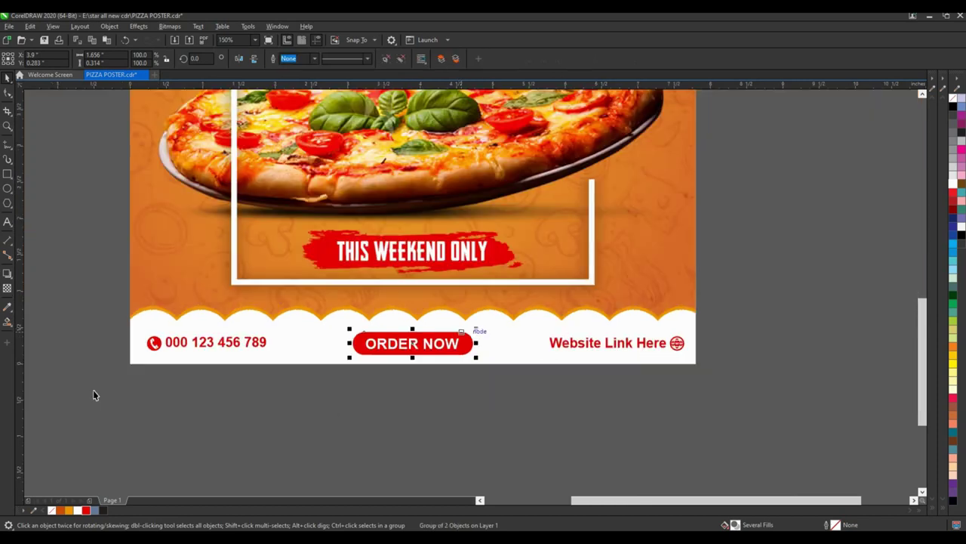
click(709, 299)
mouse_move(92, 391)
mouse_down()
mouse_move(631, 325)
mouse_move(257, 340)
mouse_up()
click(253, 346)
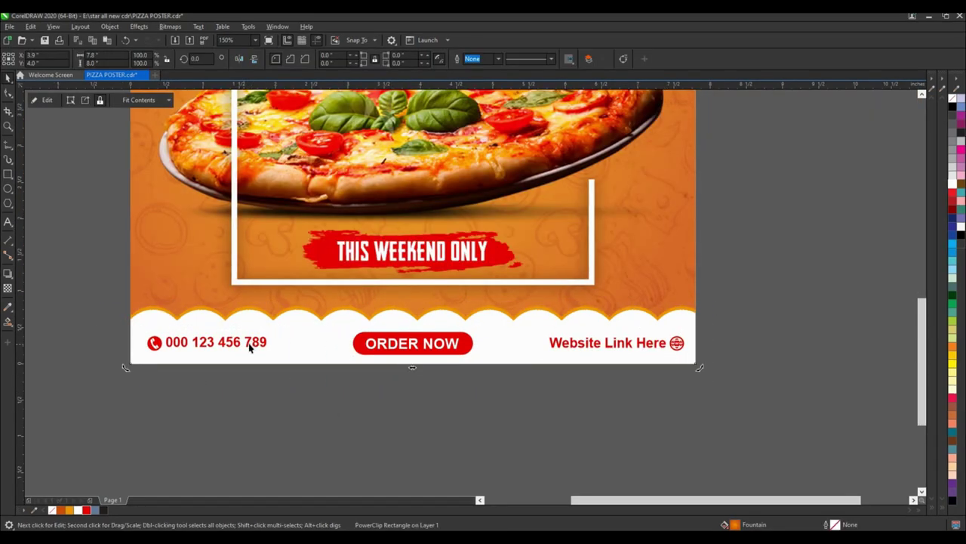
click(567, 342)
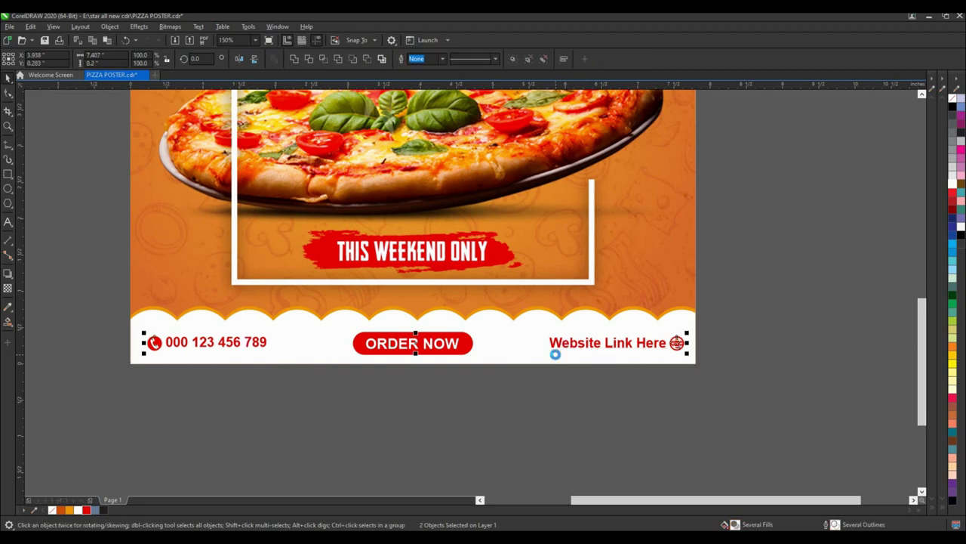
key(Down)
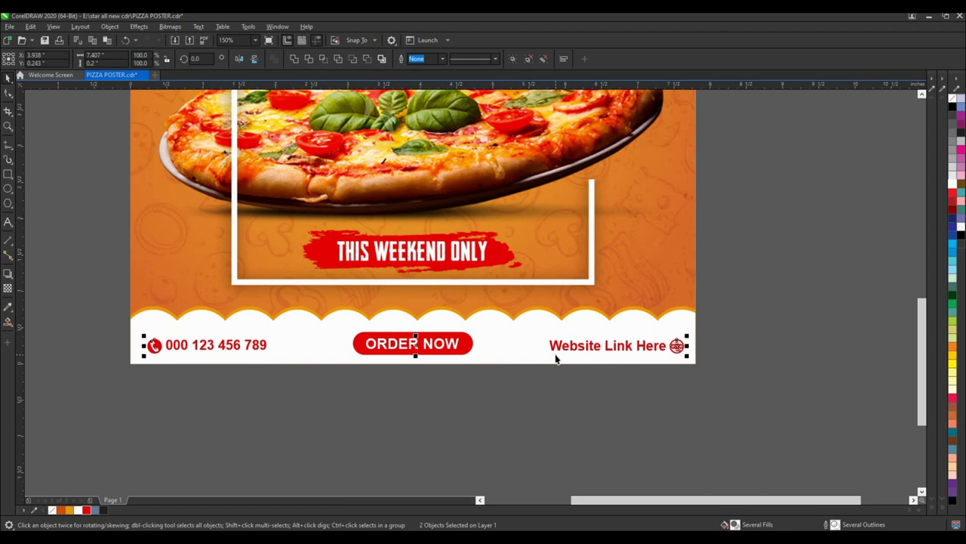
- Trim the red ORDER NOW pill to about 1.53 inches wide and slightly shorter
click(426, 347)
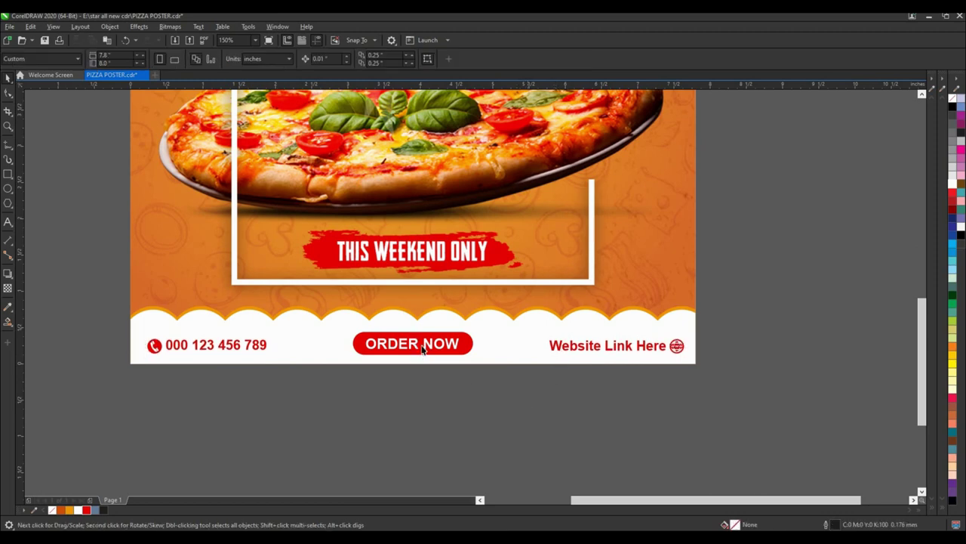
scroll(427, 350, up, 2)
scroll(391, 289, up, 2)
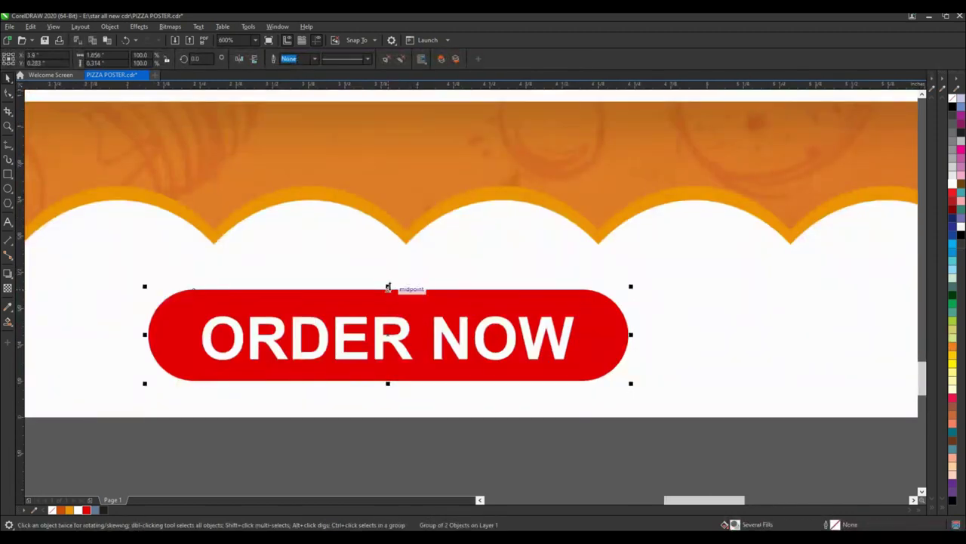
ctrl+click(391, 309)
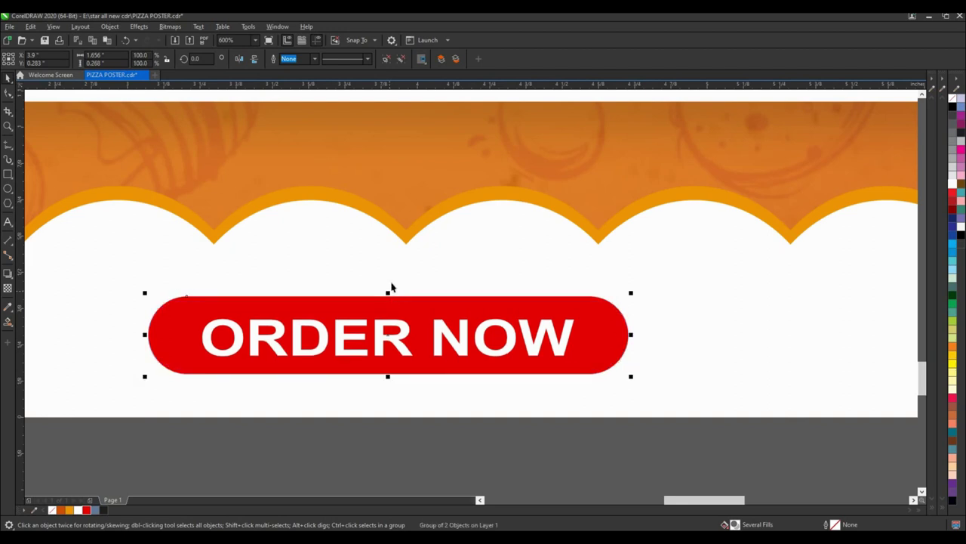
drag(392, 291, 391, 293)
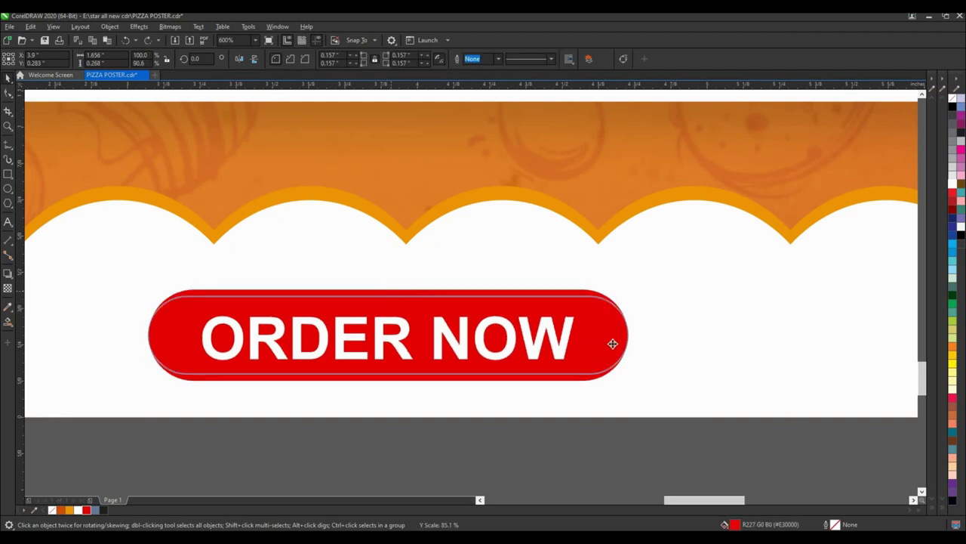
mouse_move(612, 344)
mouse_down()
mouse_move(633, 333)
mouse_move(613, 335)
mouse_up()
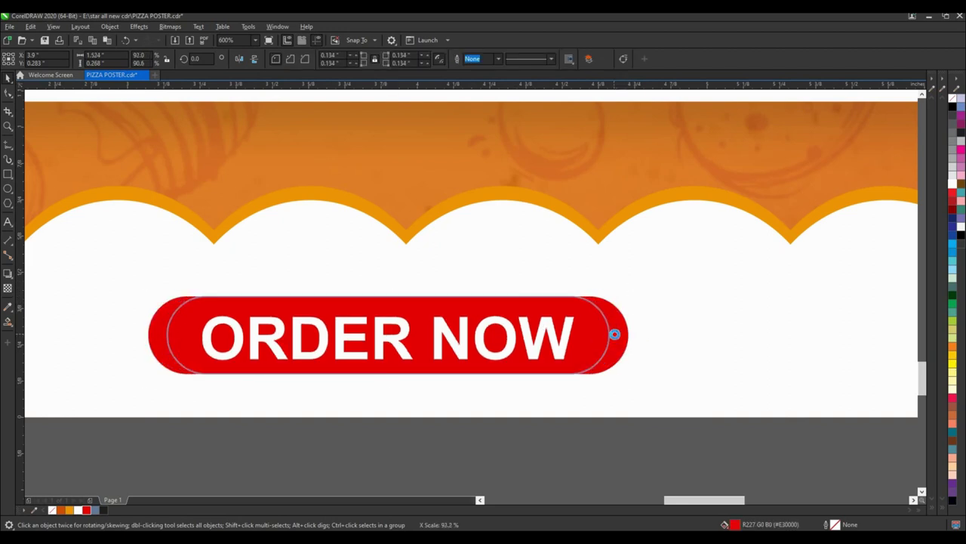
scroll(539, 310, down, 2)
drag(333, 403, 596, 286)
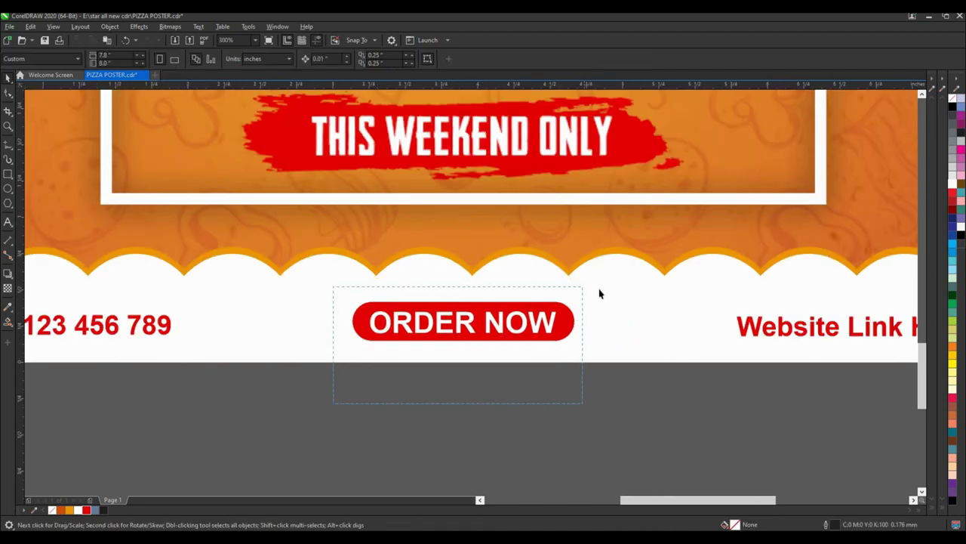
click(472, 409)
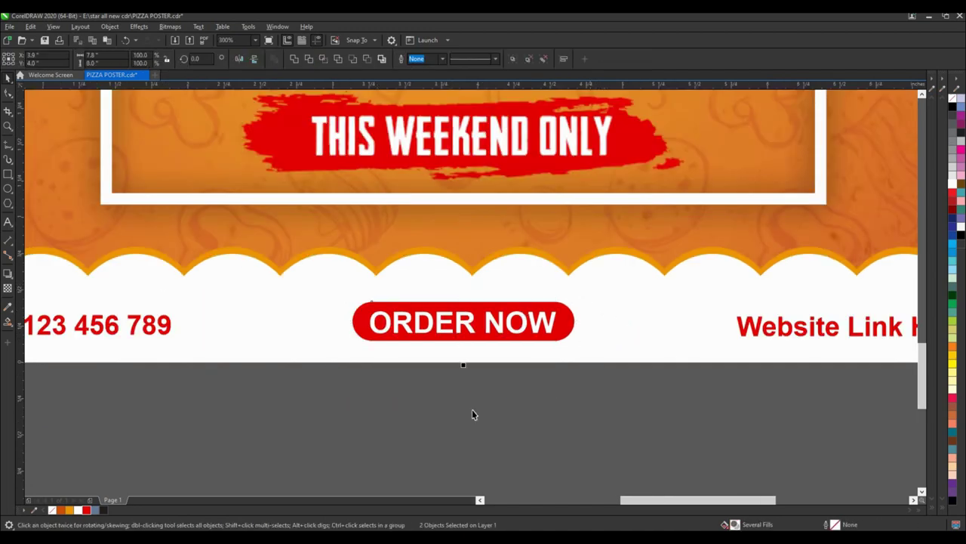
scroll(427, 408, down, 2)
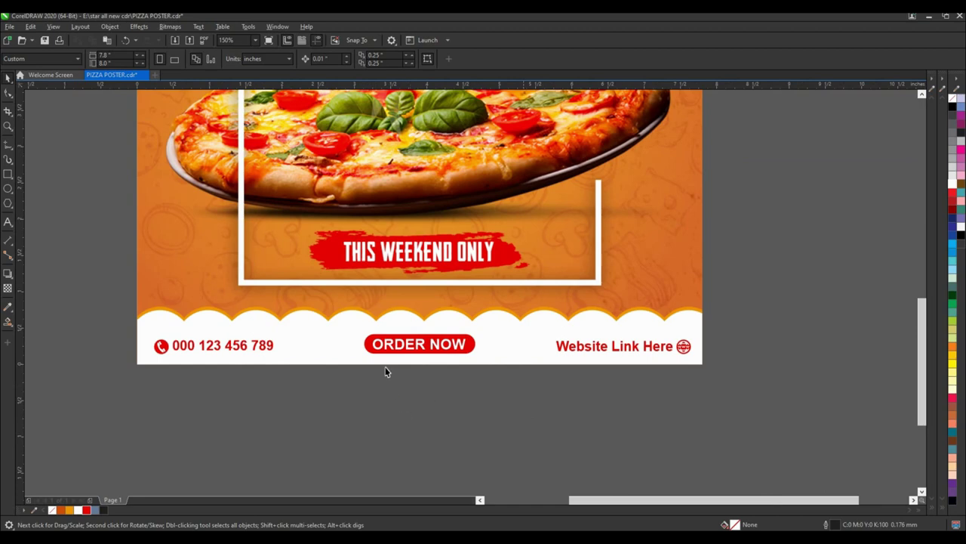
- Zoom in on the whole pizza poster page and display it in Full-Screen Preview
scroll(388, 386, down, 2)
scroll(445, 355, down, 2)
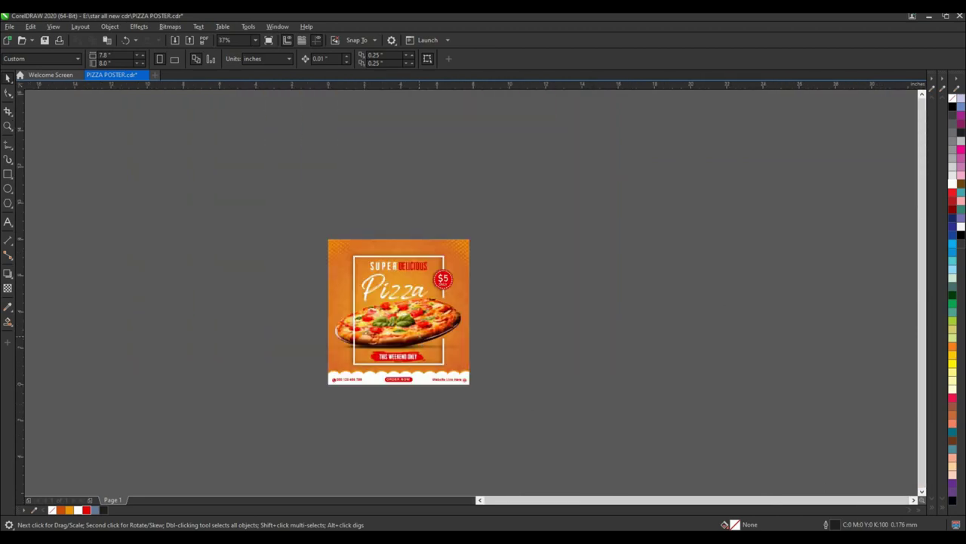
scroll(420, 335, up, 2)
key(z)
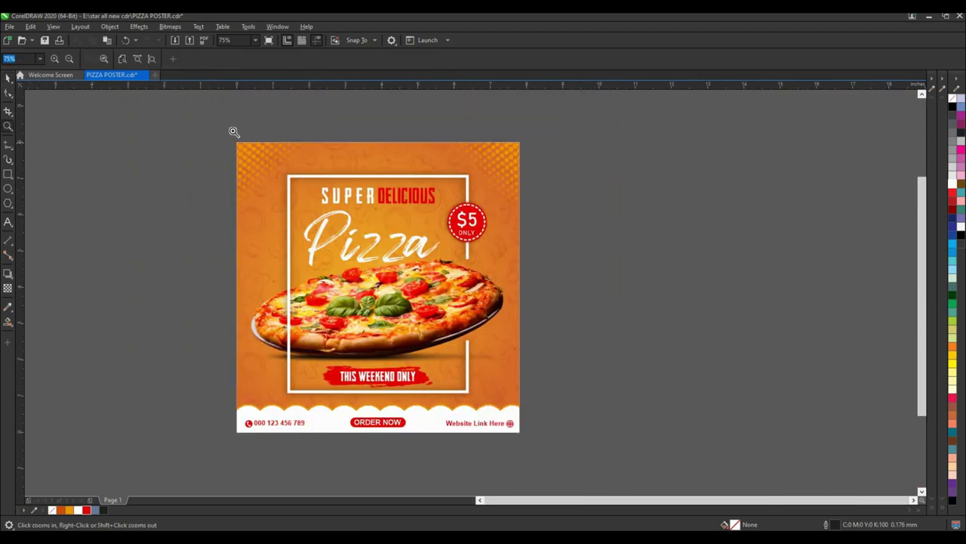
drag(216, 125, 538, 445)
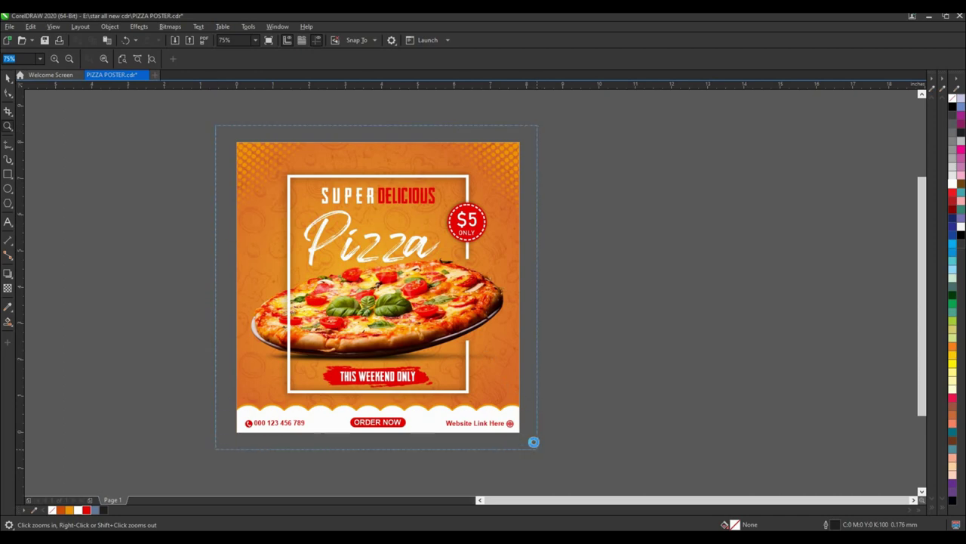
click(266, 42)
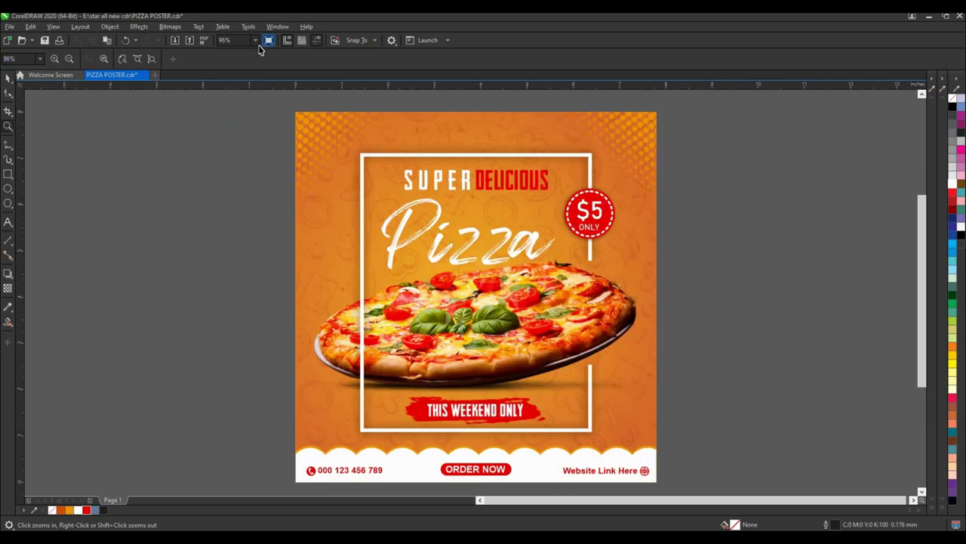